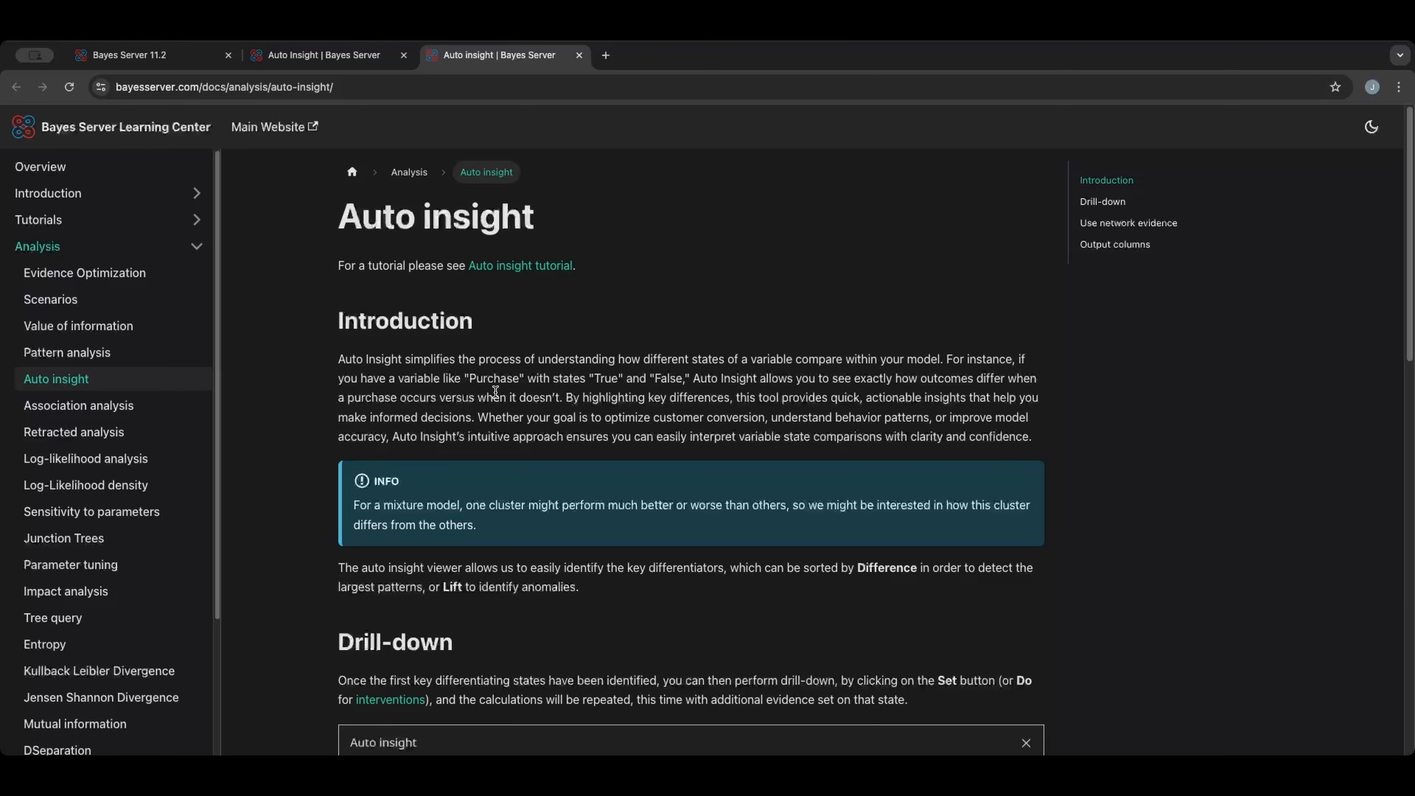
Switch to Bayes Server and open the Asia sample network, enlarging its display.
{"action": "left_click", "coordinate": [159, 56]}
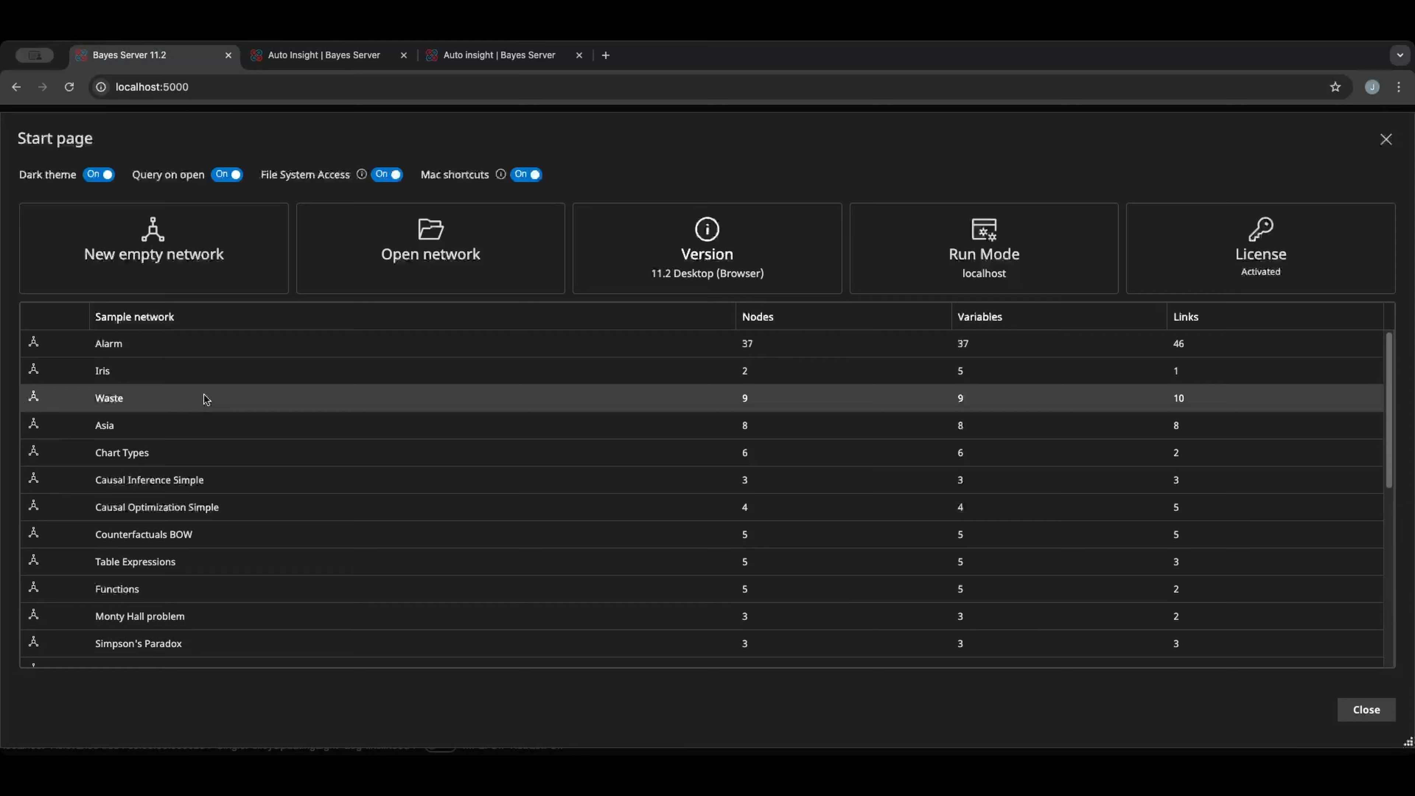
{"action": "left_click", "coordinate": [197, 427]}
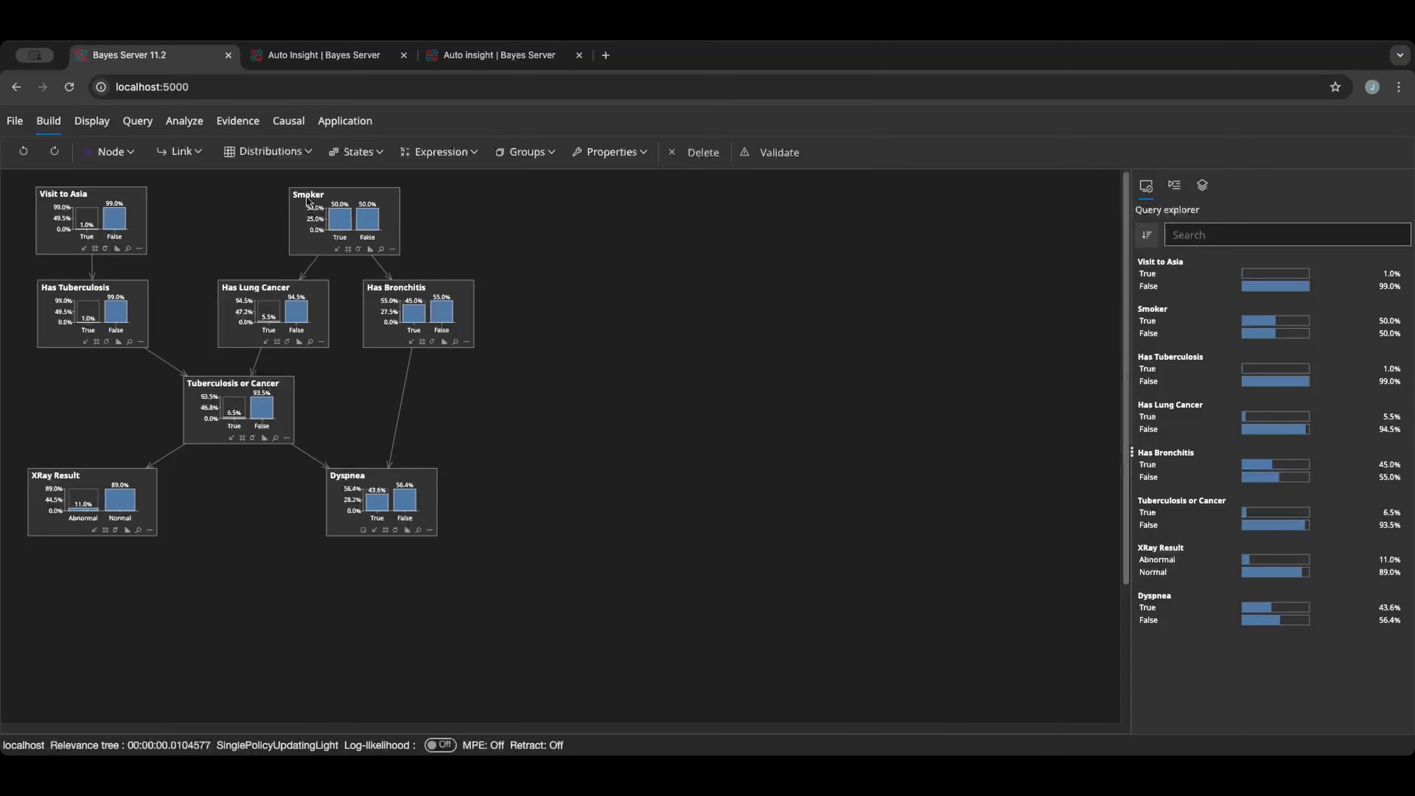
{"action": "left_click", "coordinate": [100, 122]}
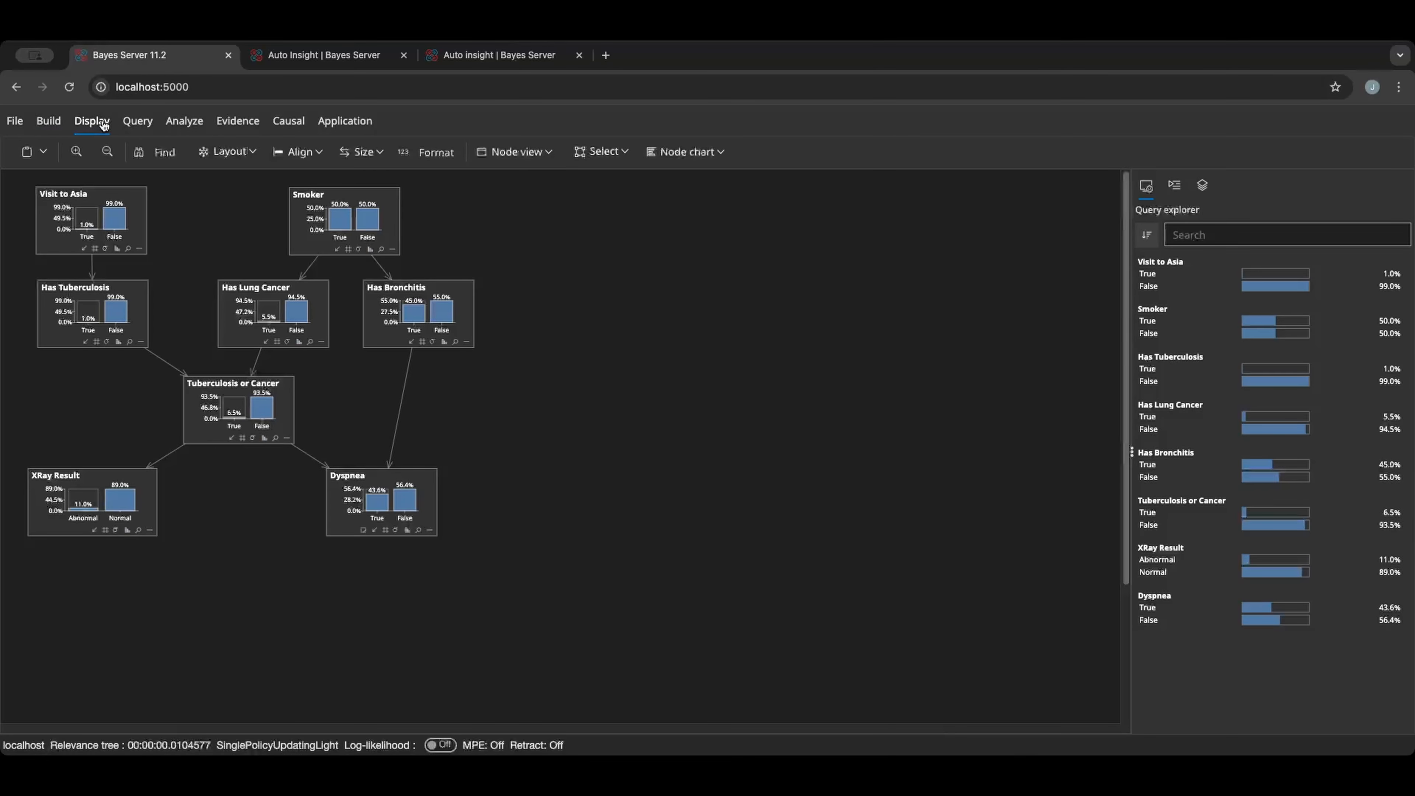
{"action": "left_click", "coordinate": [76, 152]}
{"action": "left_click", "coordinate": [76, 153]}
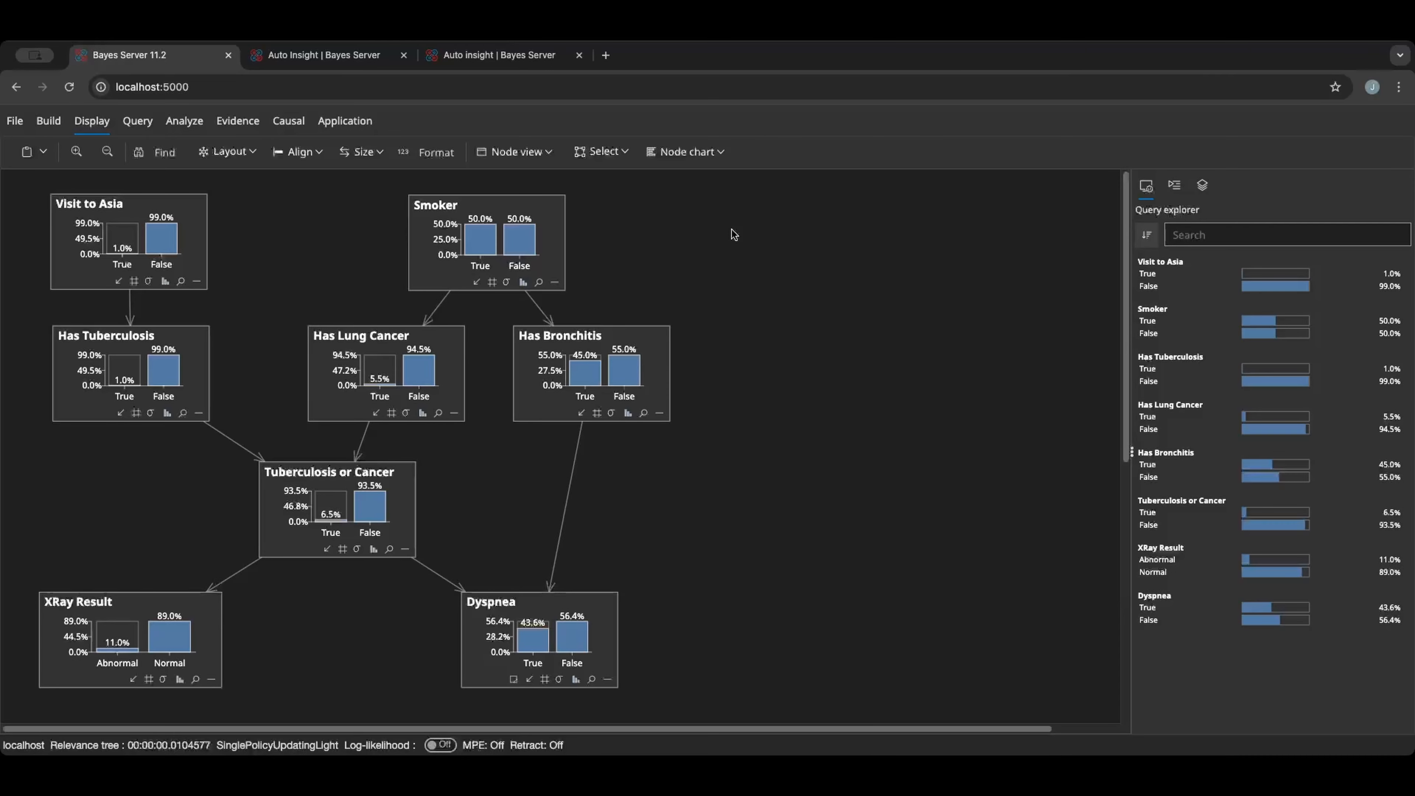
Alternate the evidence on Has Bronchitis between True and False to compare the other nodes, and clear that evidence.
{"action": "left_click", "coordinate": [546, 336]}
{"action": "left_click", "coordinate": [586, 379]}
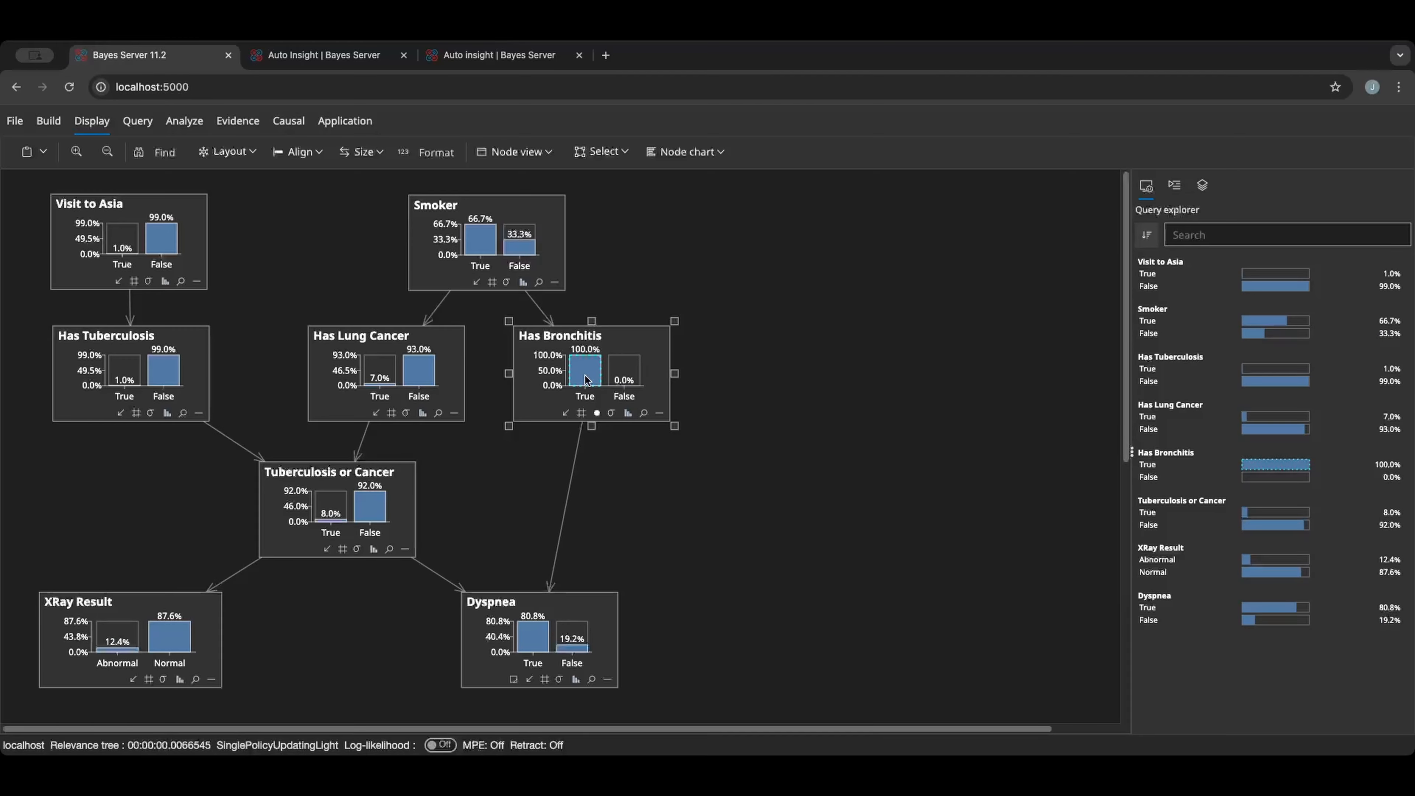
{"action": "left_click", "coordinate": [619, 372]}
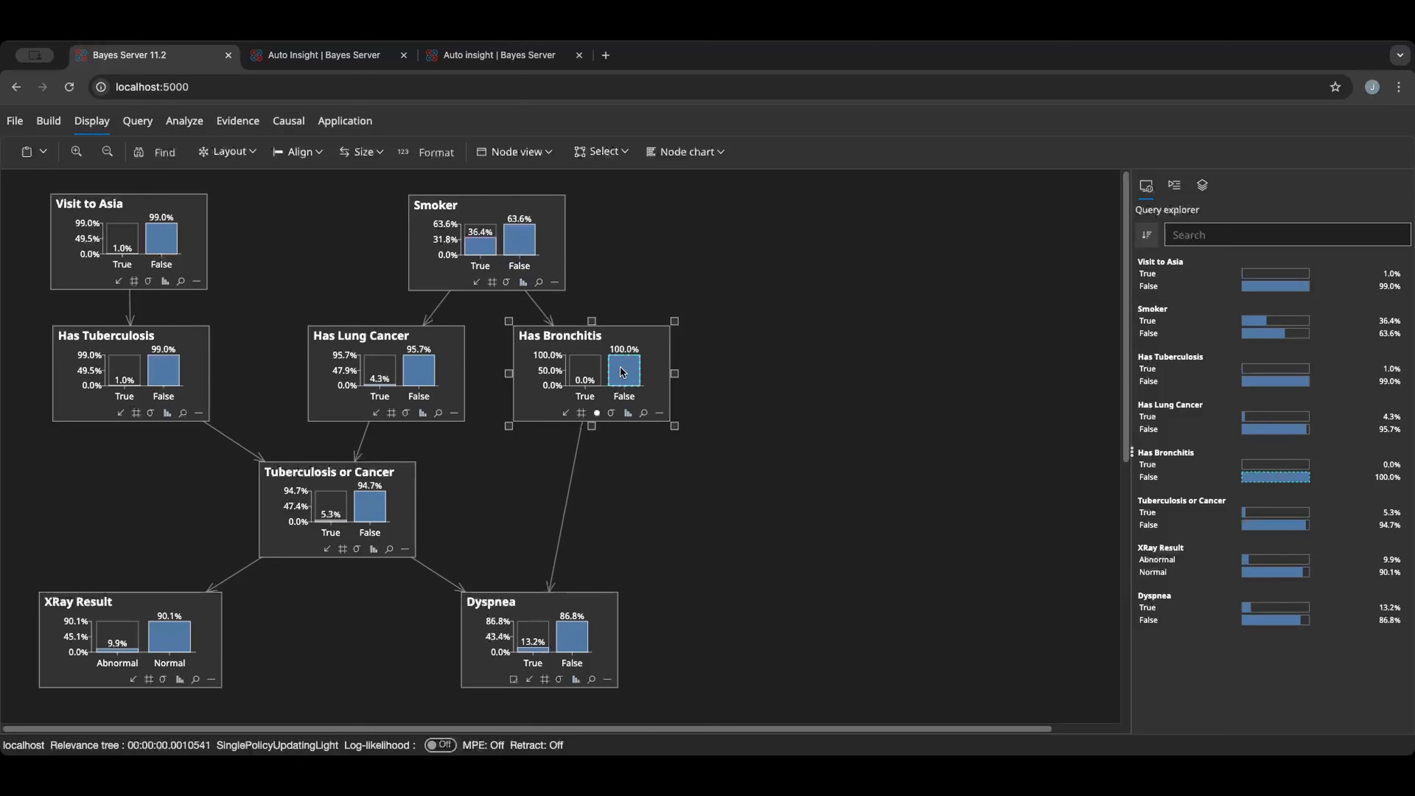
{"action": "left_click", "coordinate": [591, 370]}
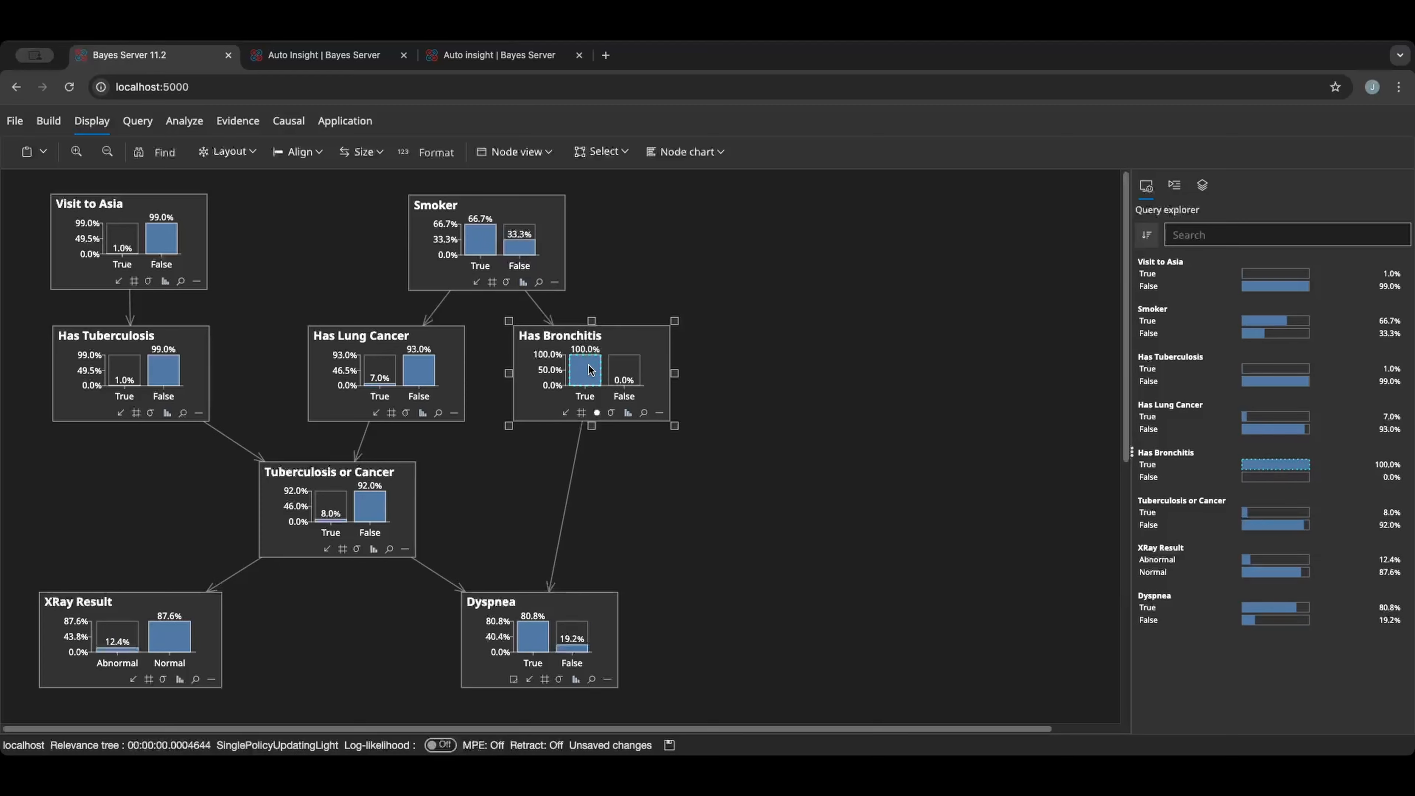
{"action": "left_click", "coordinate": [634, 369]}
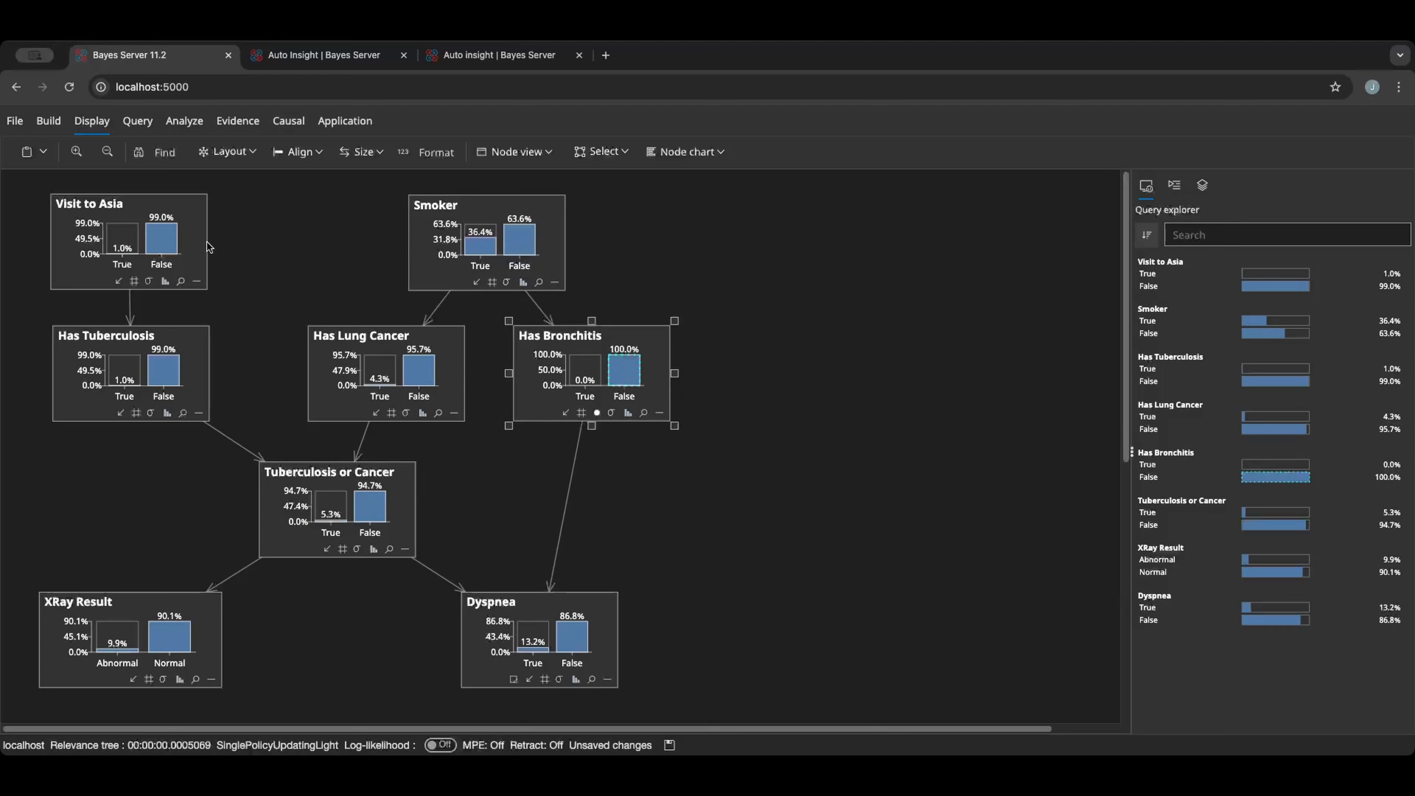
{"action": "left_click", "coordinate": [591, 370]}
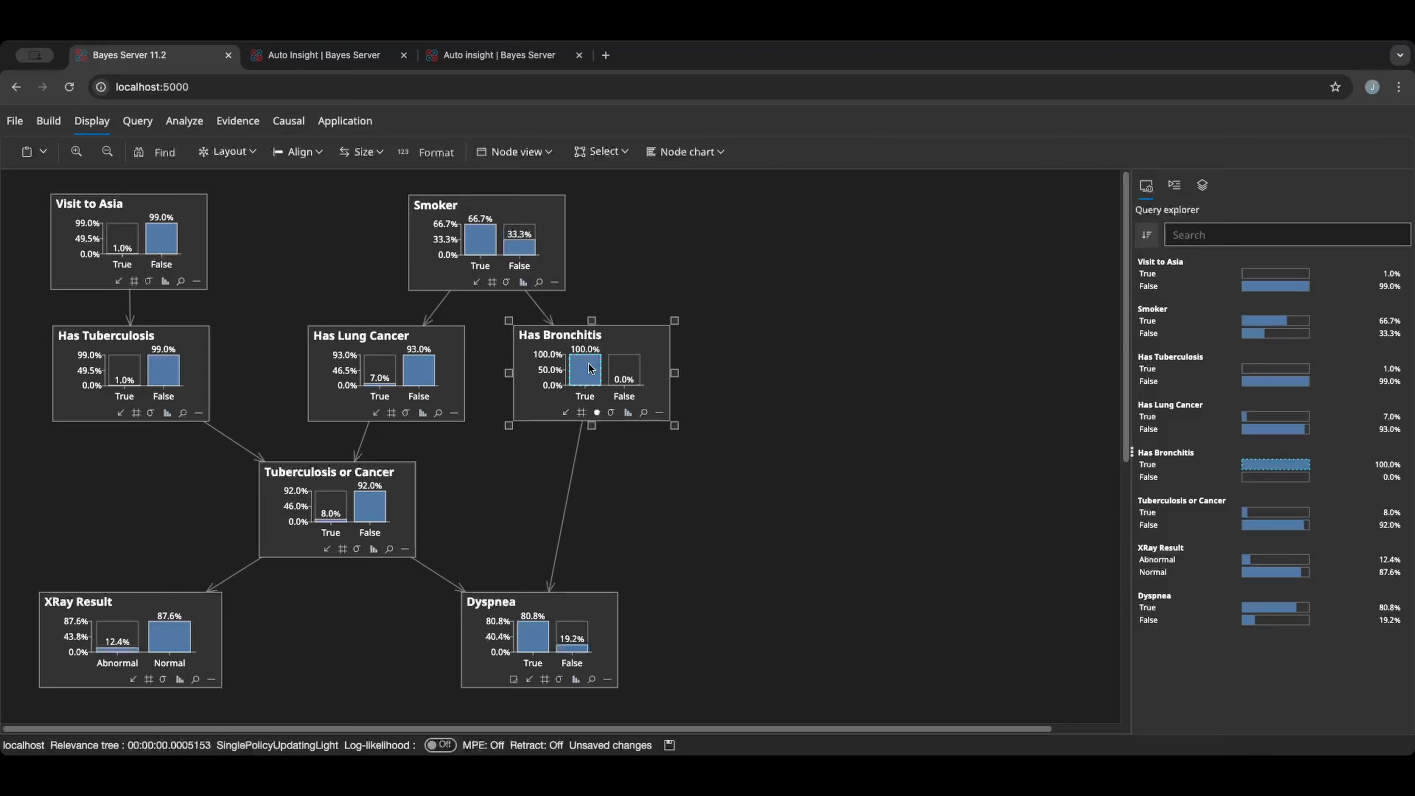
{"action": "left_click", "coordinate": [617, 370]}
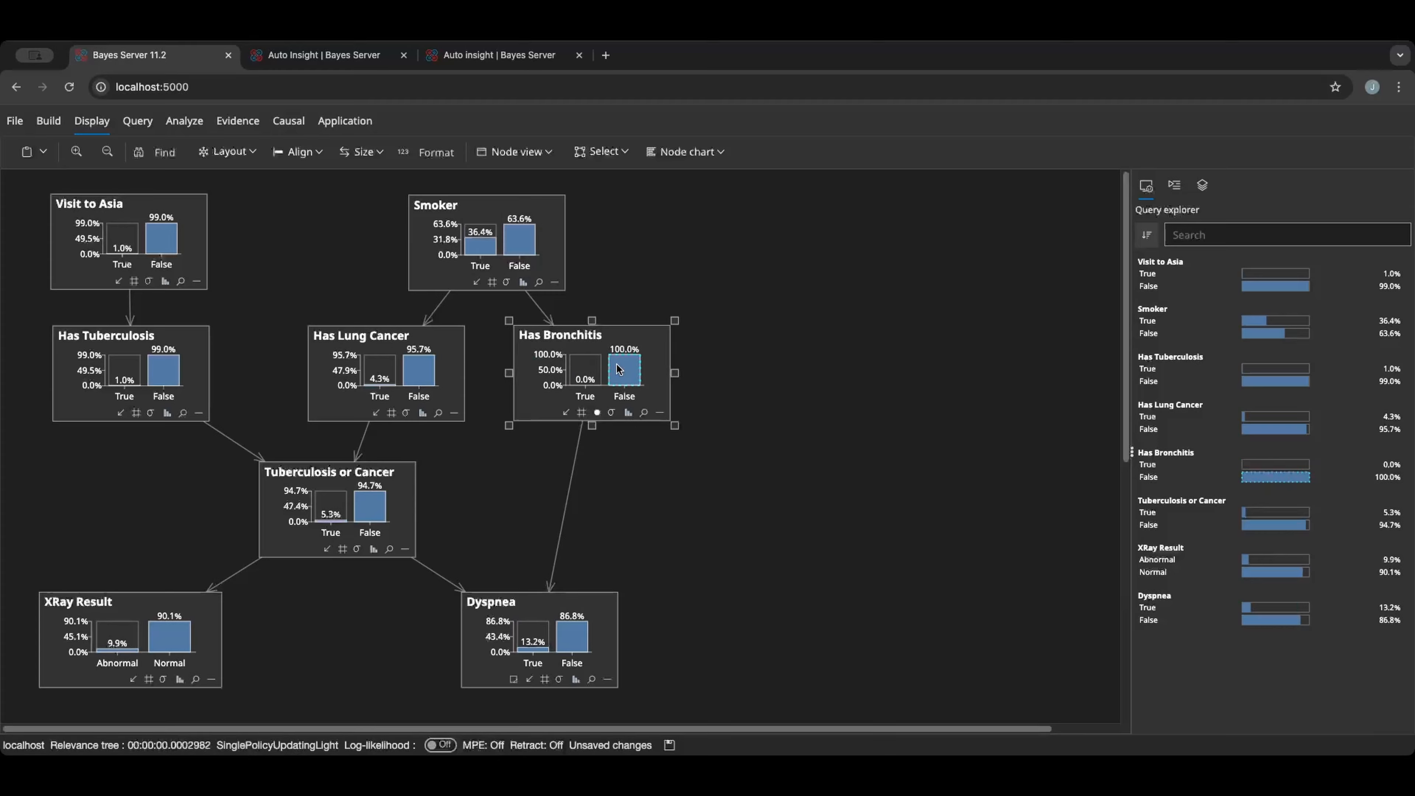
{"action": "left_click", "coordinate": [580, 369]}
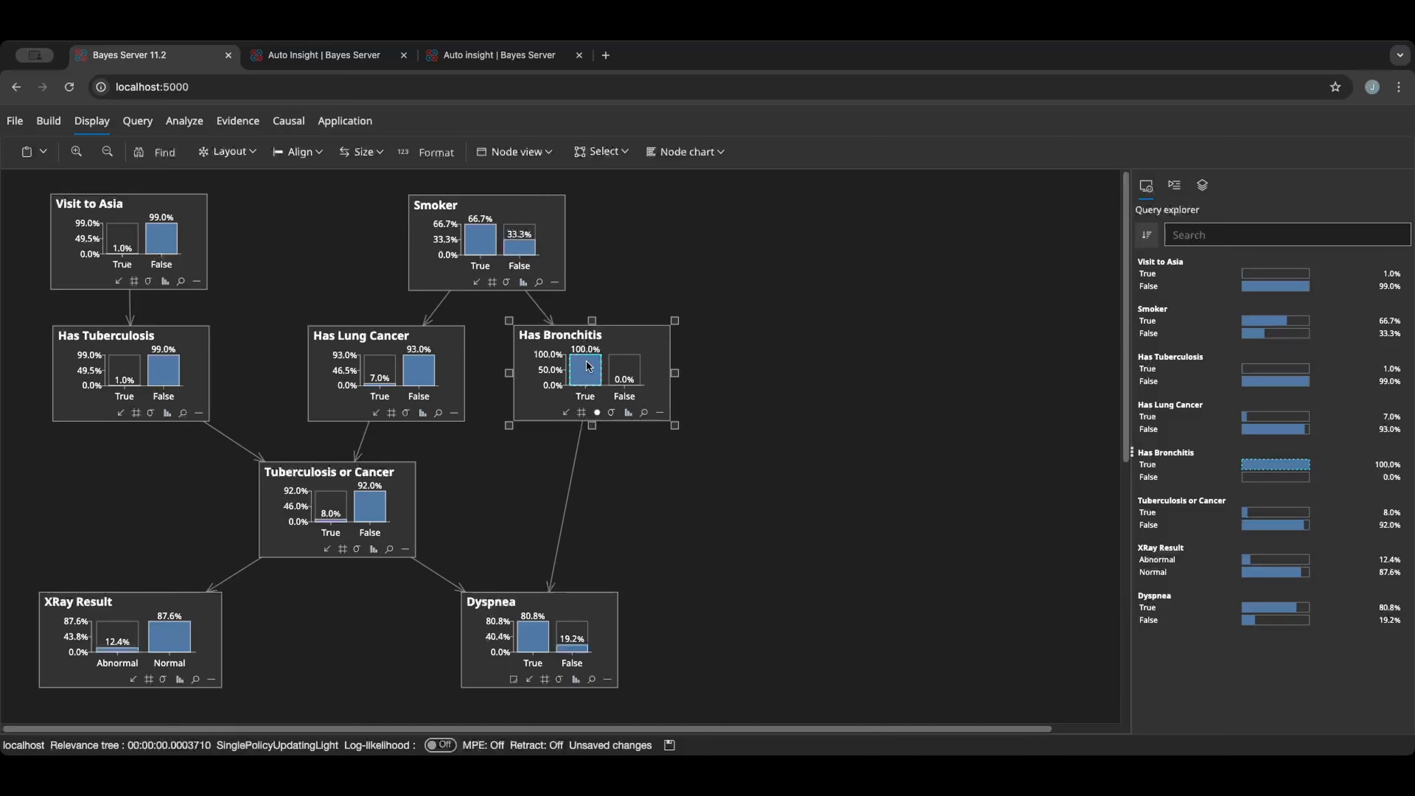
{"action": "left_click", "coordinate": [616, 371]}
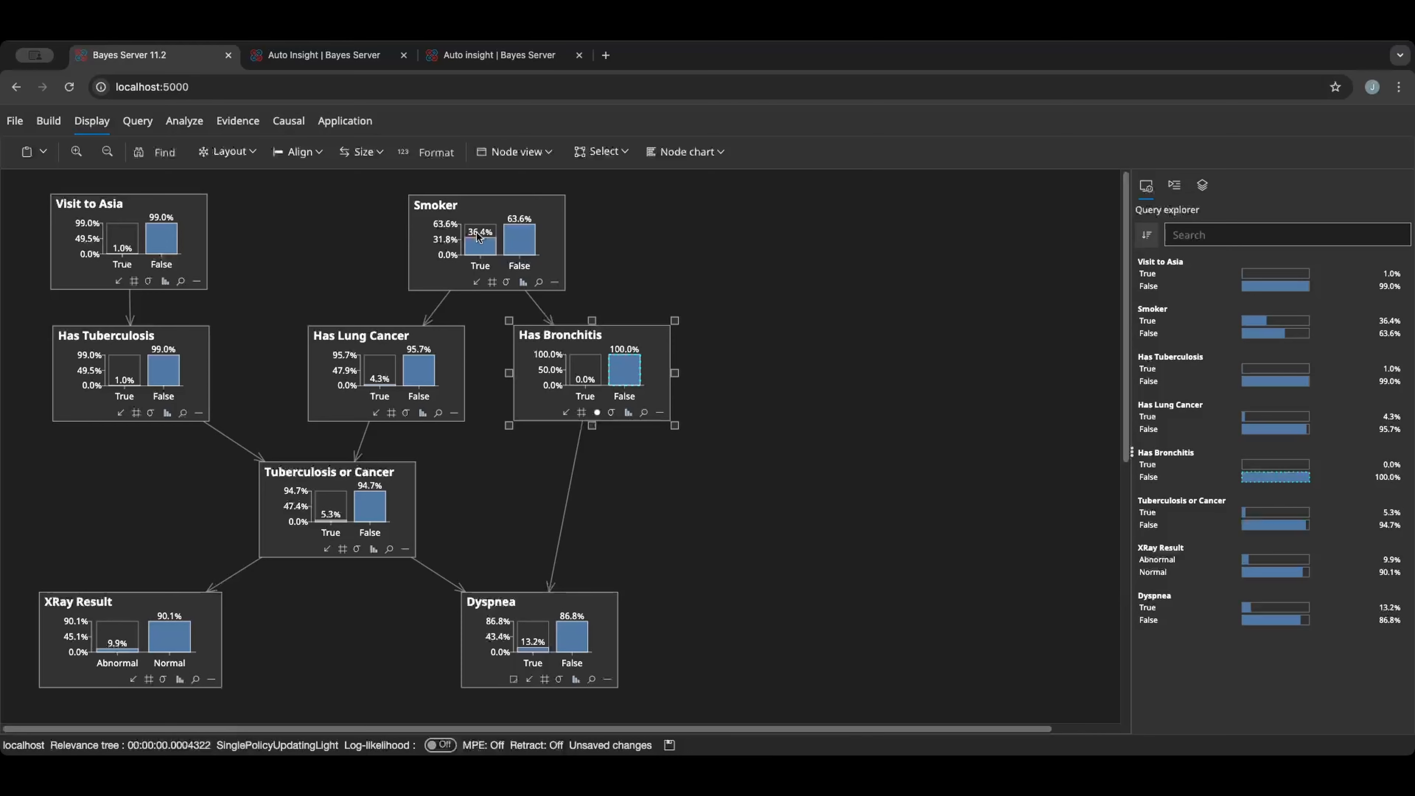
{"action": "left_click", "coordinate": [633, 377]}
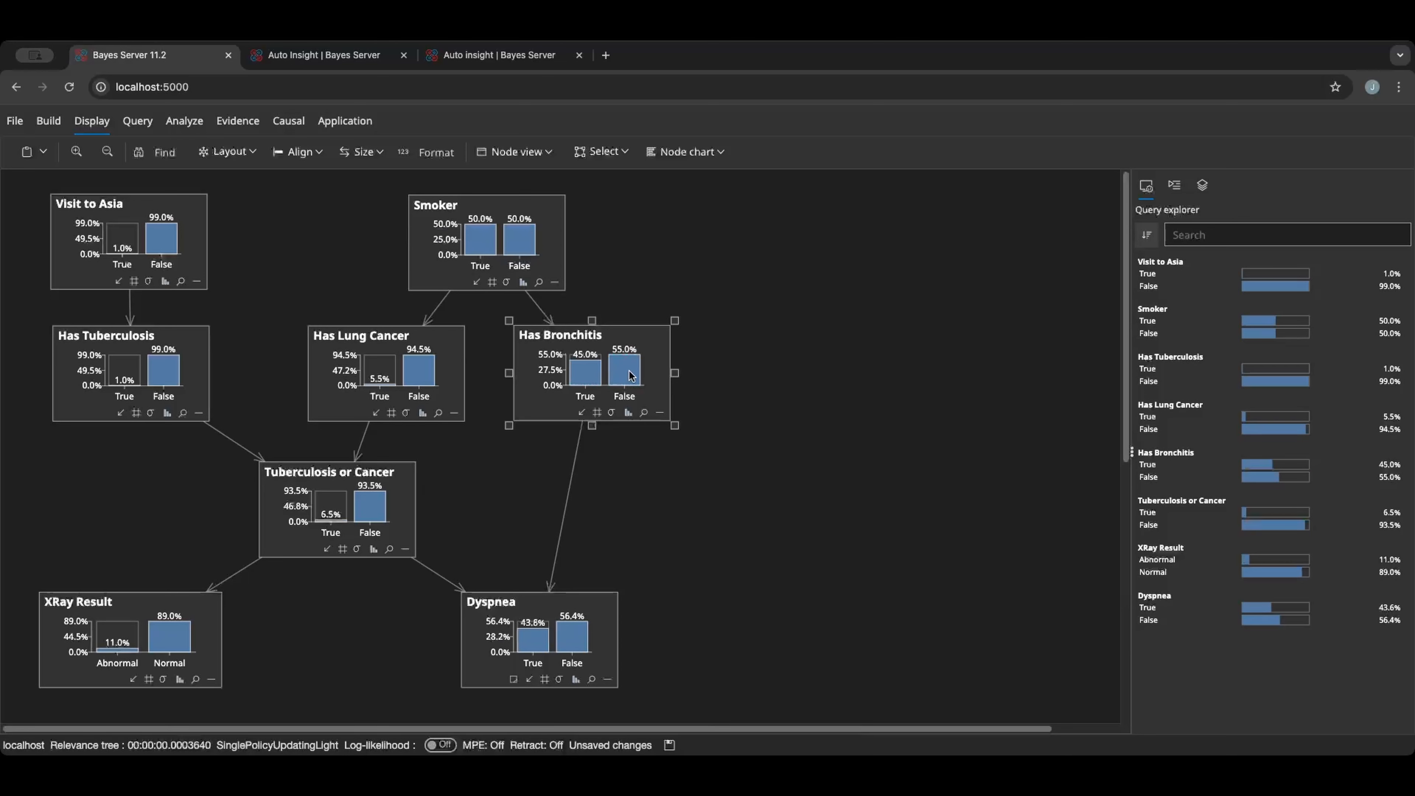
{"action": "left_click", "coordinate": [671, 254]}
Add a second scenario named New scenario, setting Has Bronchitis to True in Default and False in New scenario.
{"action": "left_click", "coordinate": [1175, 186]}
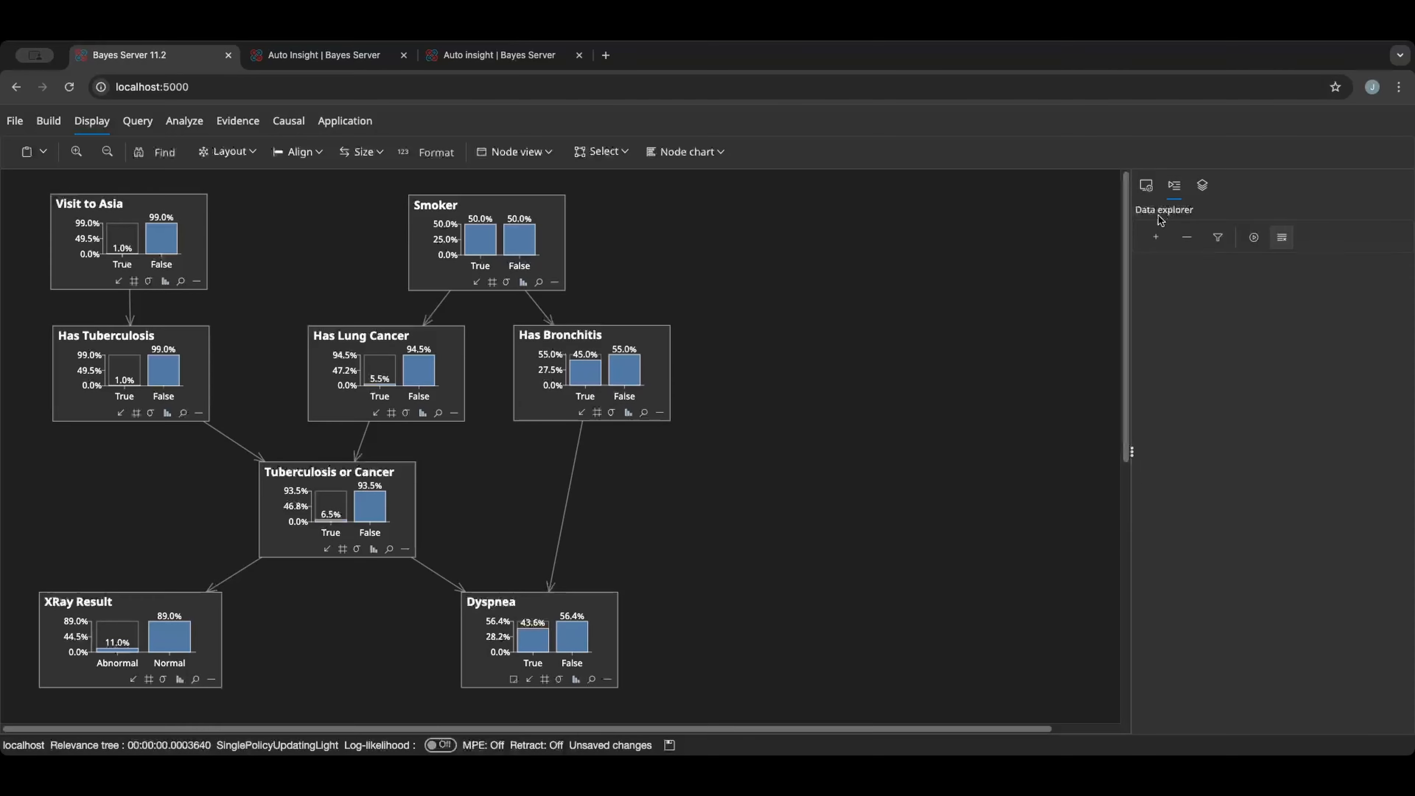
{"action": "left_click", "coordinate": [1201, 186]}
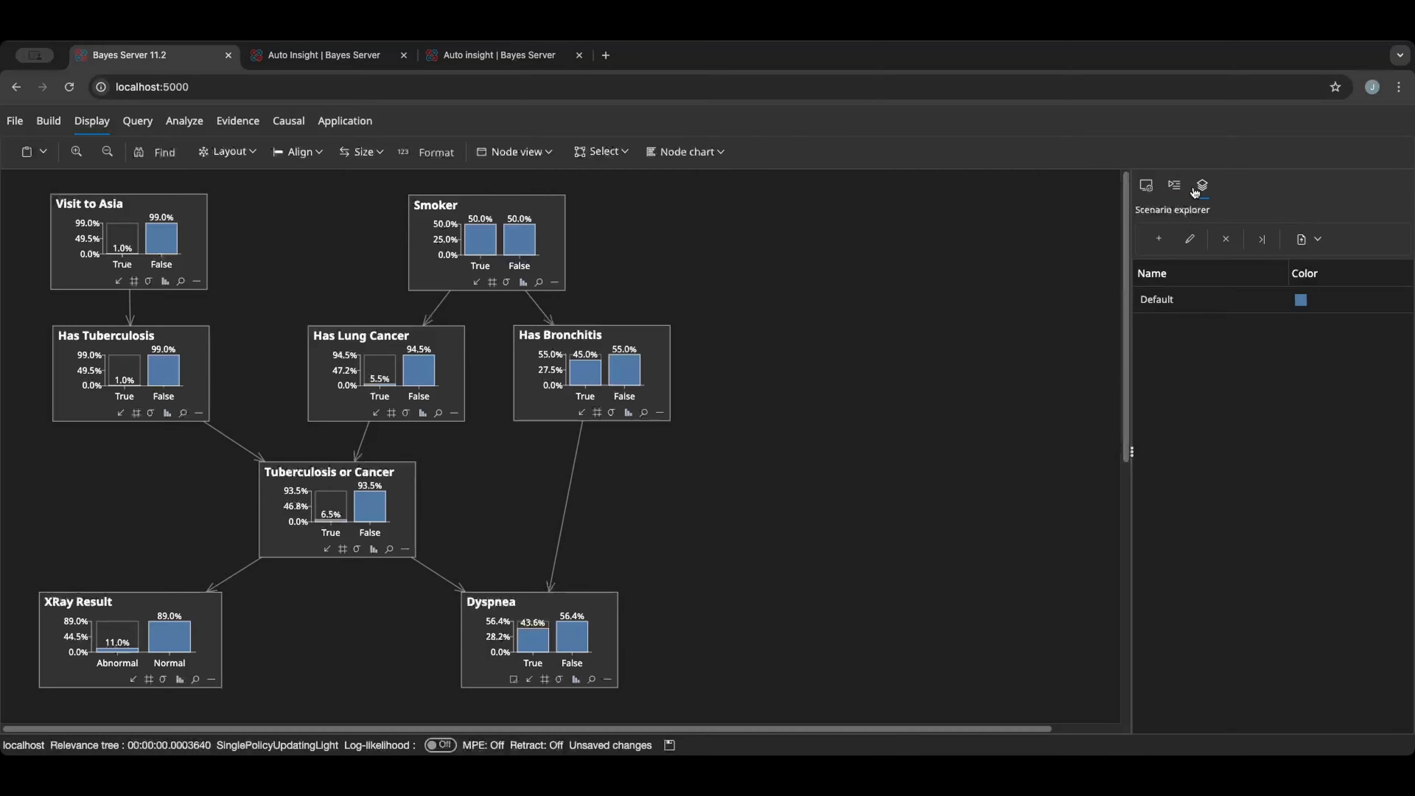
{"action": "left_click", "coordinate": [1158, 240]}
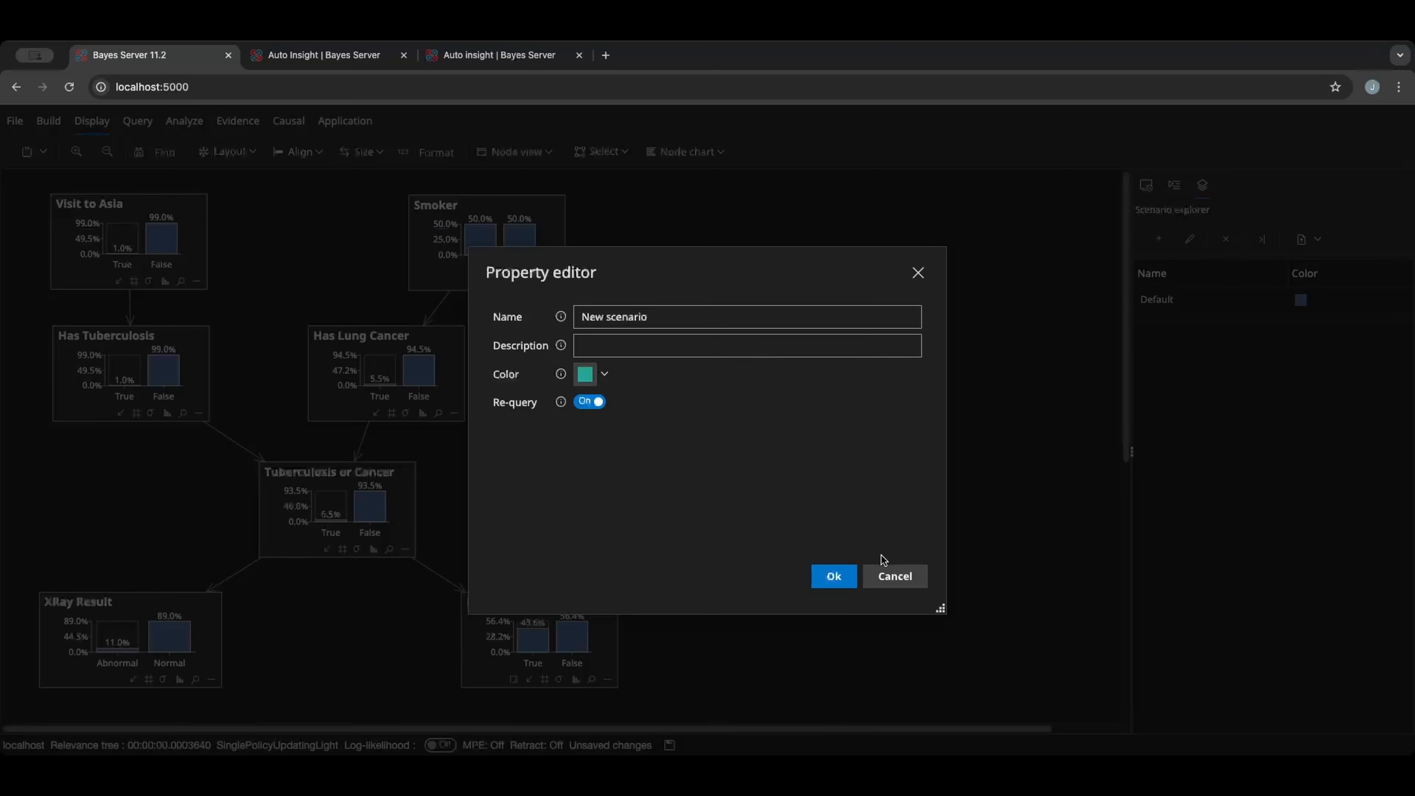
{"action": "left_click", "coordinate": [835, 577]}
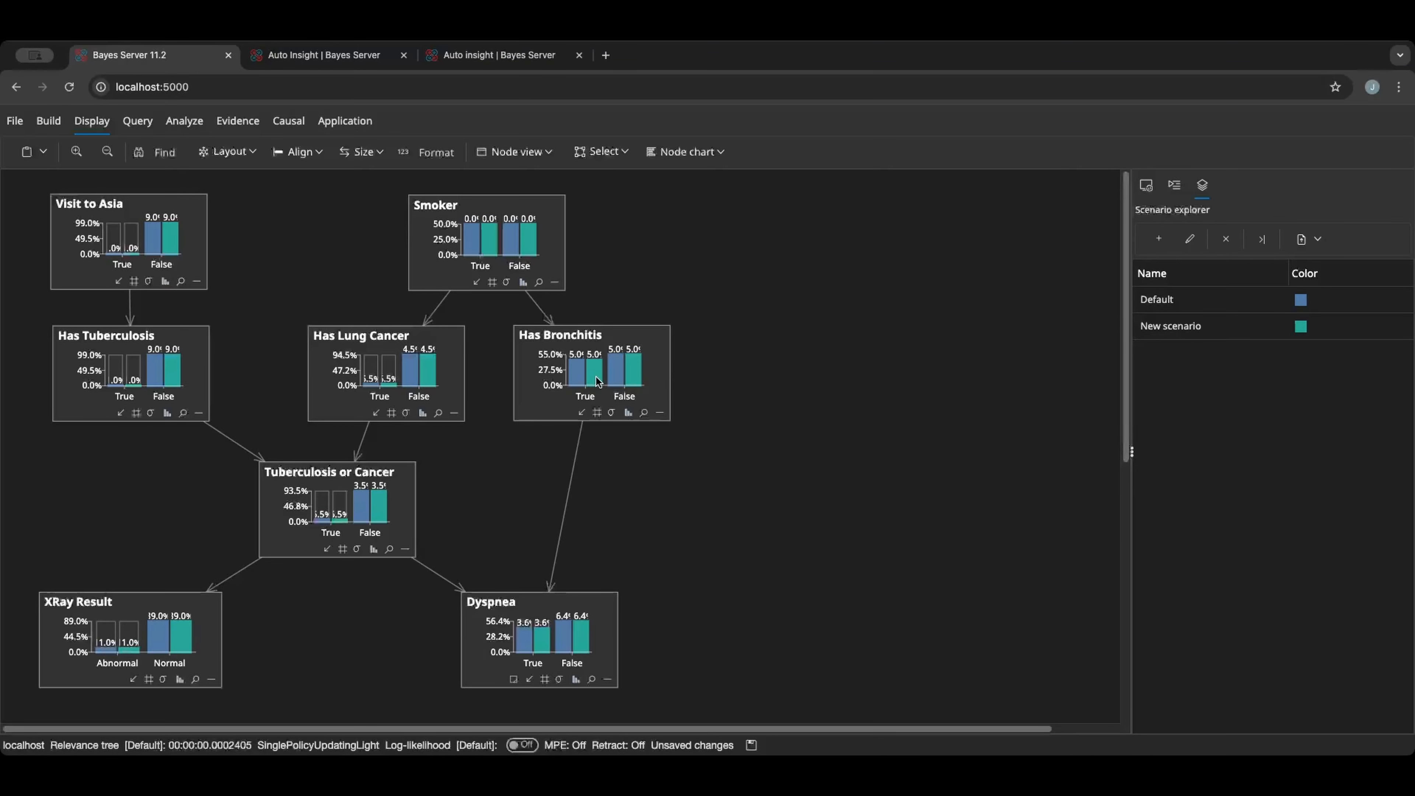
{"action": "left_click", "coordinate": [580, 377]}
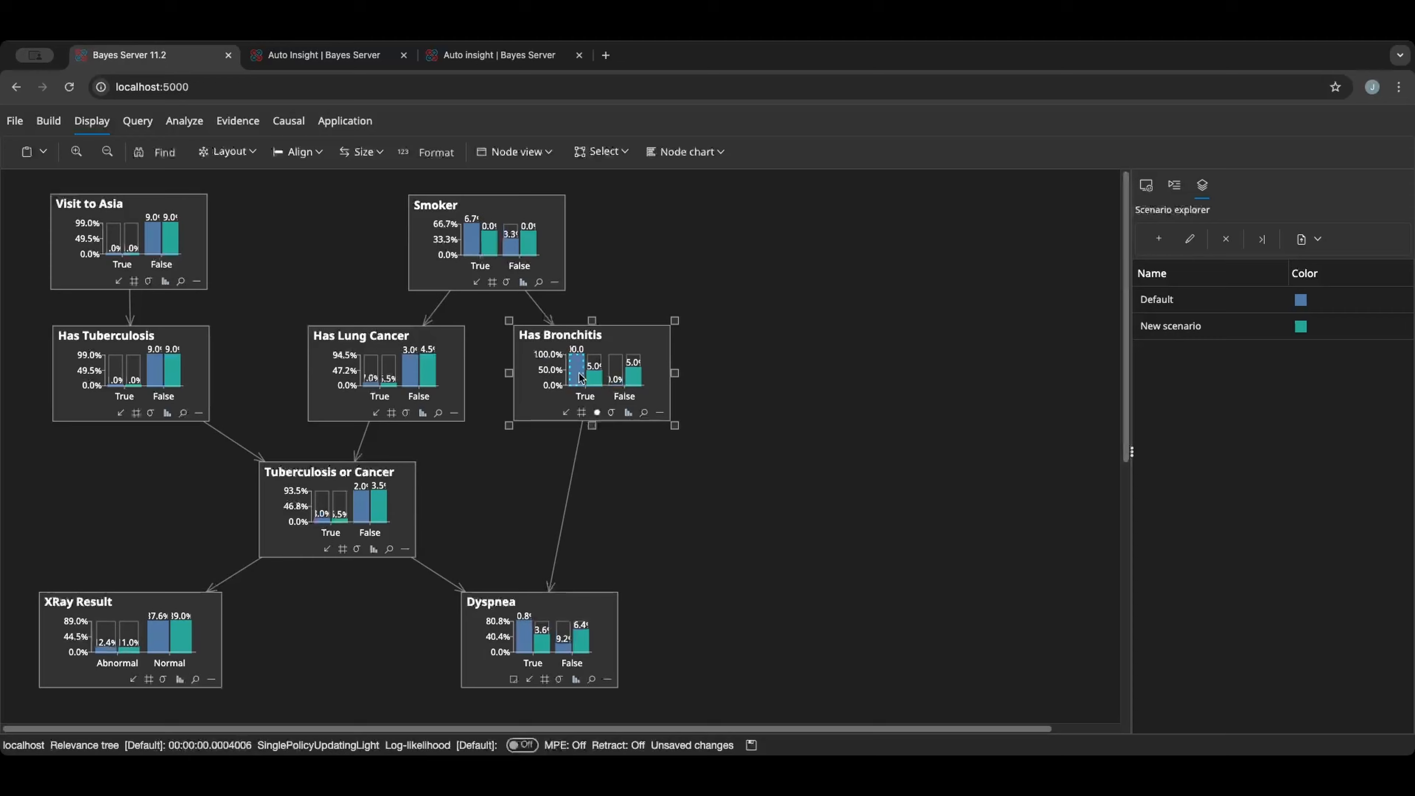
{"action": "left_click", "coordinate": [635, 381]}
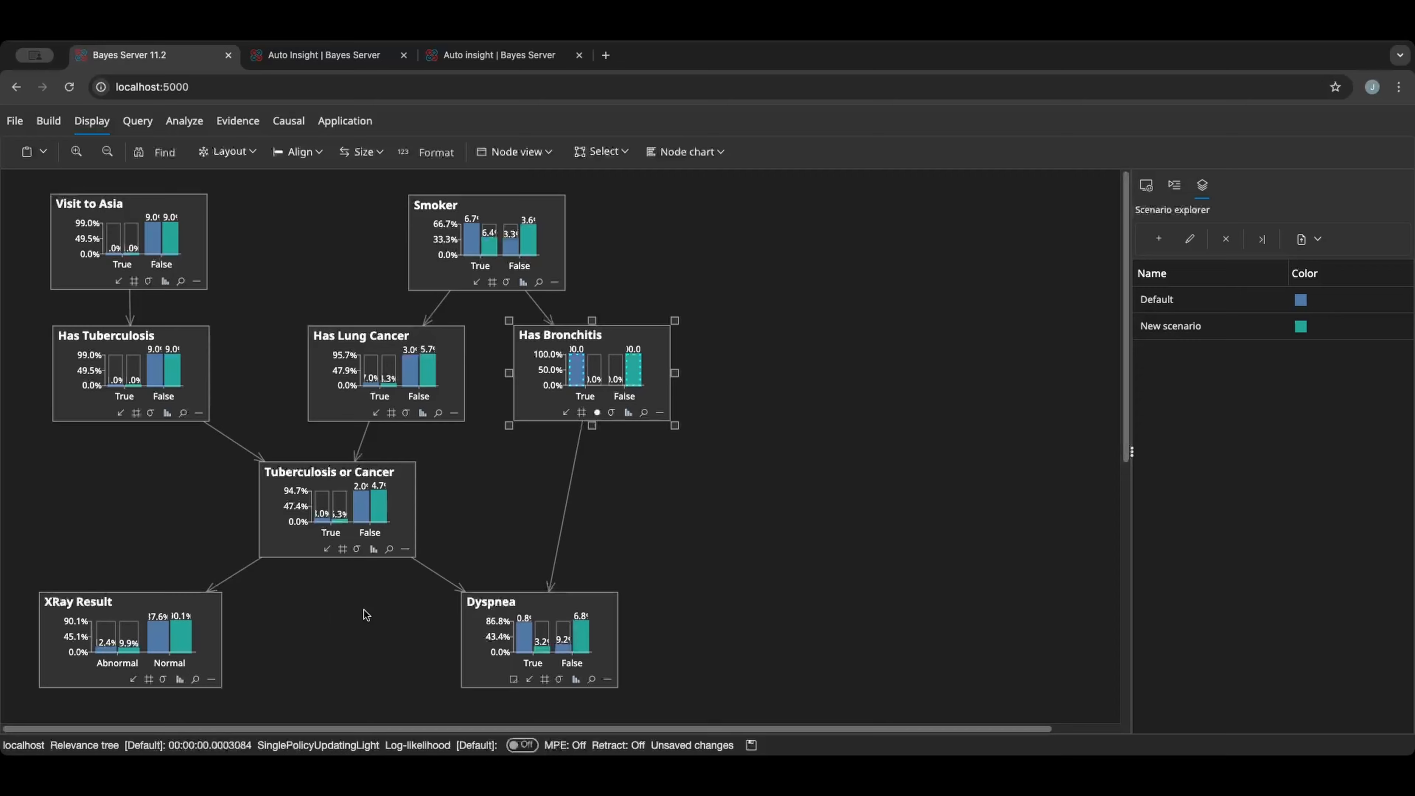
Delete New scenario and clear the remaining evidence on Has Bronchitis.
{"action": "left_click", "coordinate": [1192, 328]}
{"action": "left_click", "coordinate": [1230, 242]}
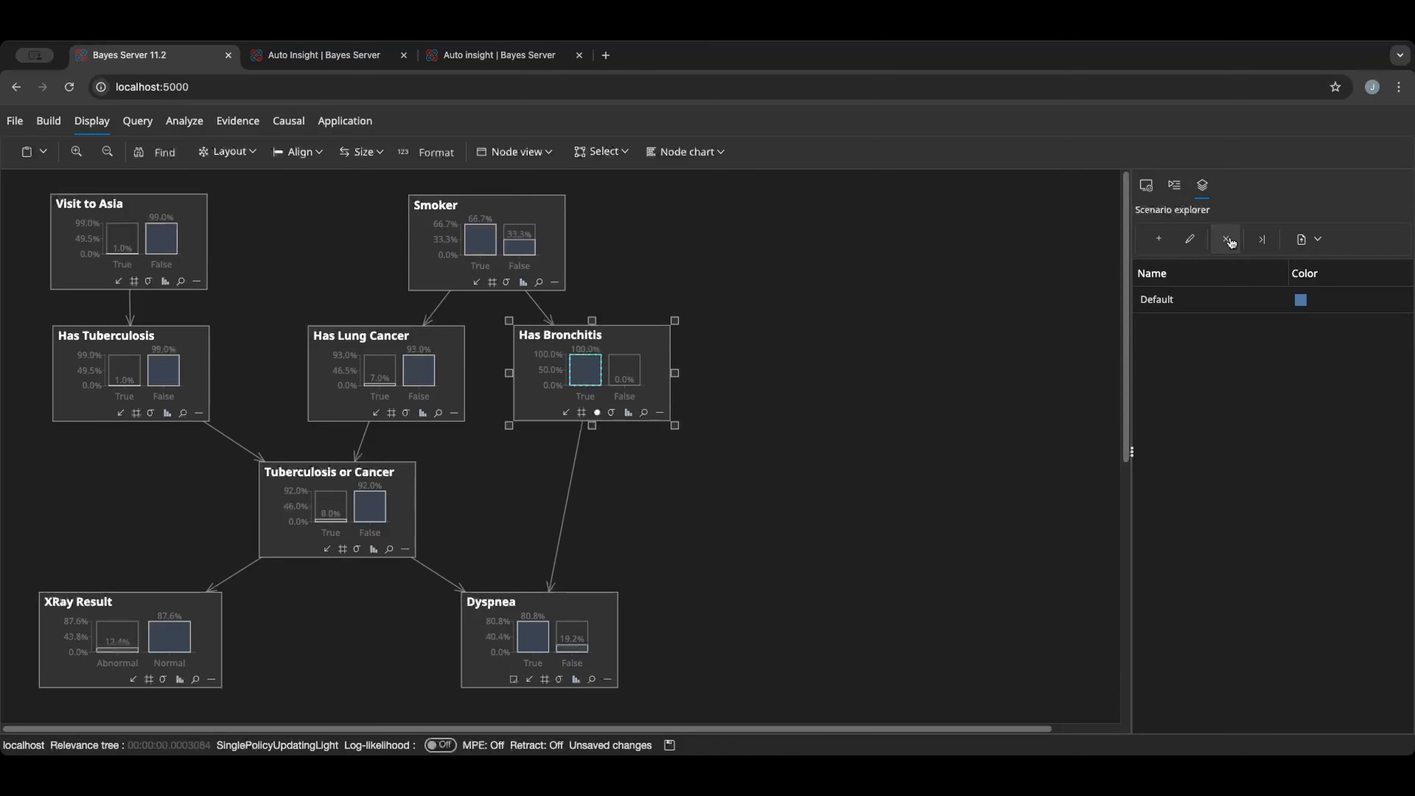
{"action": "left_click", "coordinate": [581, 371]}
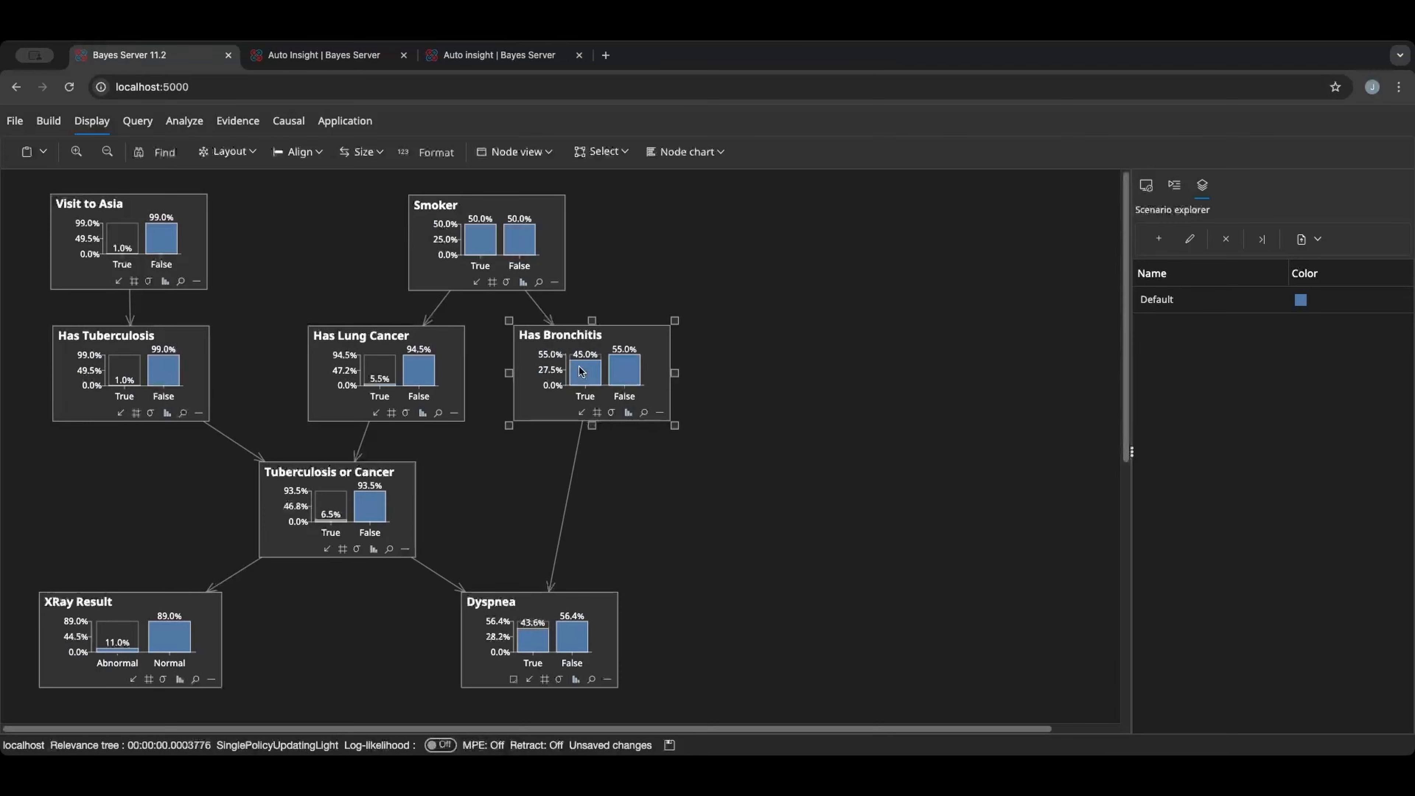
{"action": "left_click", "coordinate": [603, 292]}
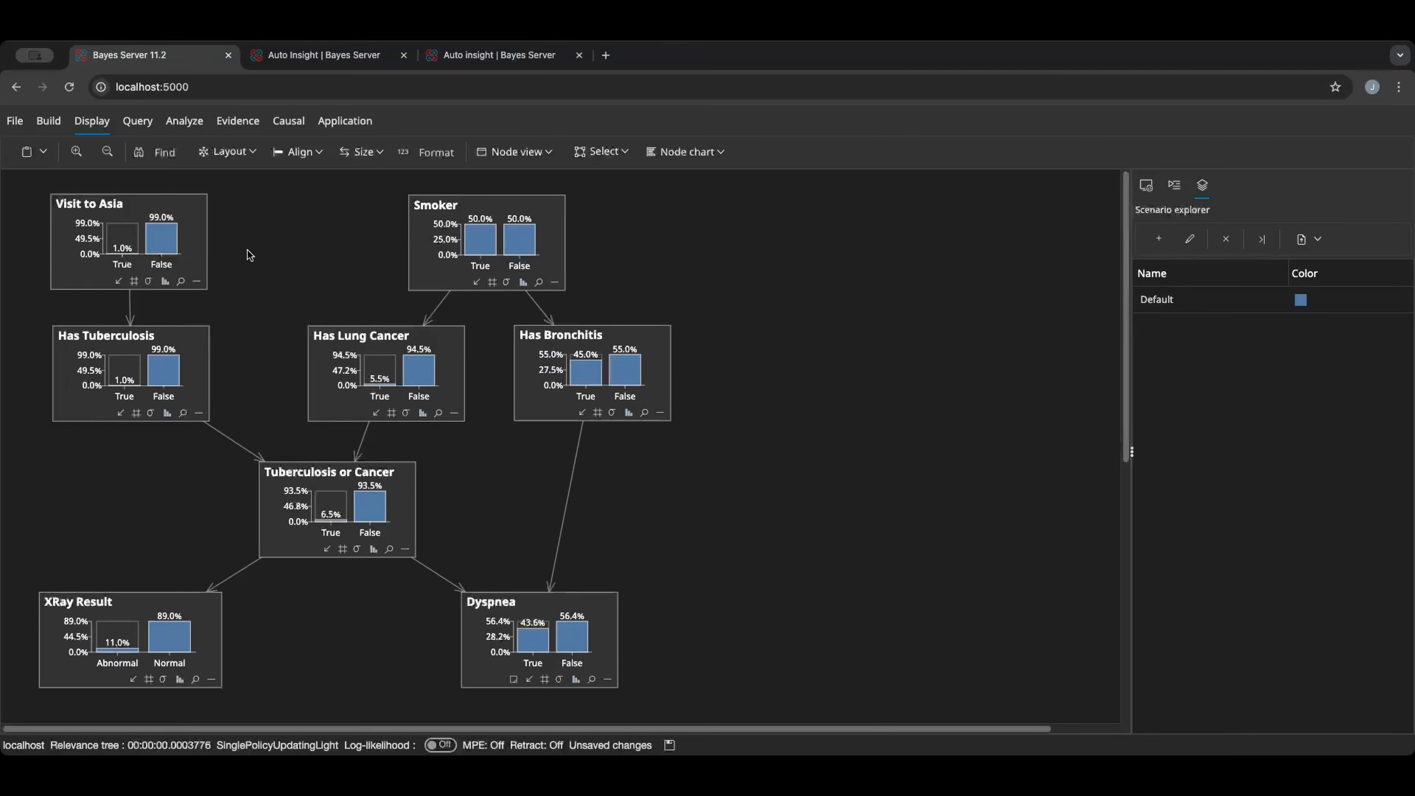
Open the Auto Insight analysis with the Has Bronchitis node selected as its target, without setting evidence.
{"action": "left_click", "coordinate": [526, 341]}
{"action": "left_click", "coordinate": [186, 122]}
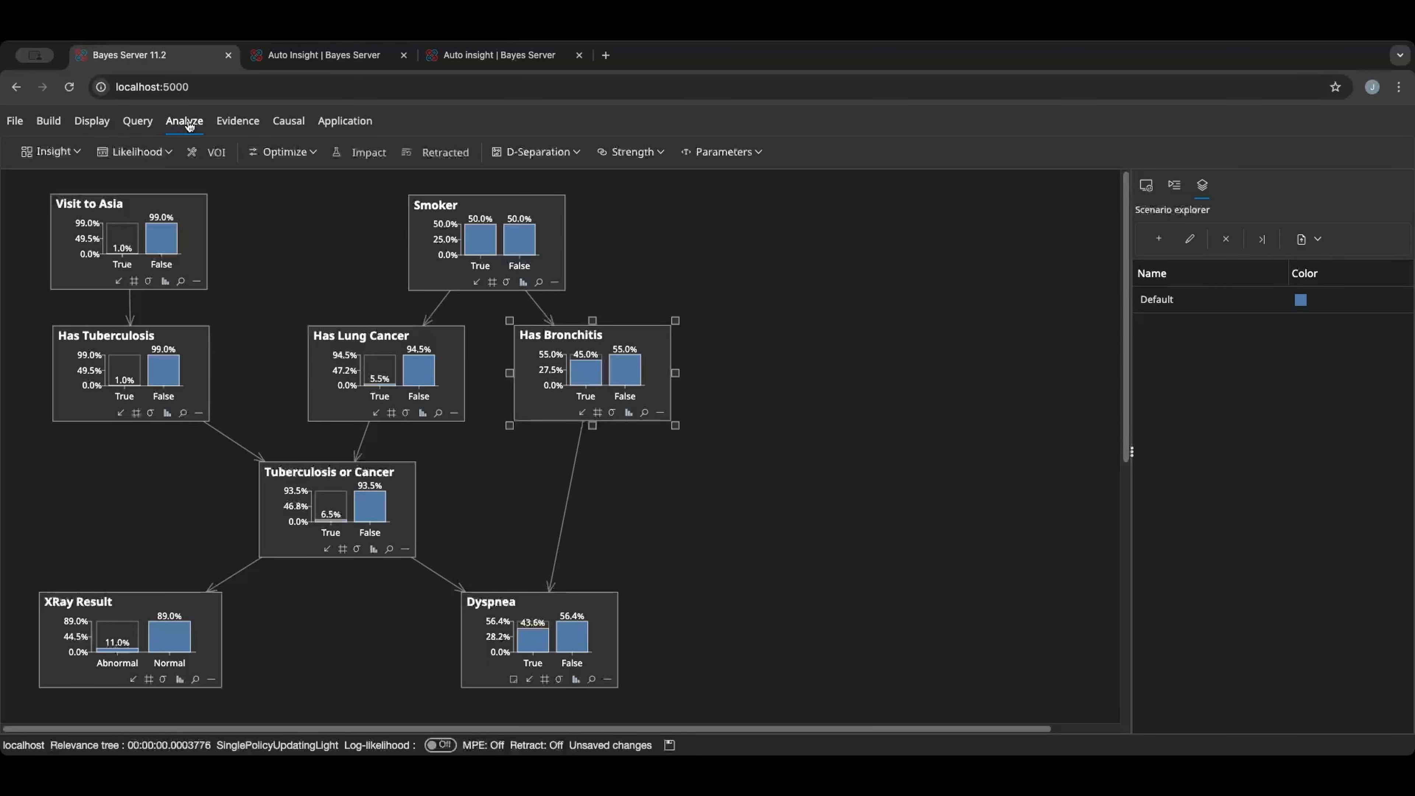
{"action": "left_click", "coordinate": [45, 153]}
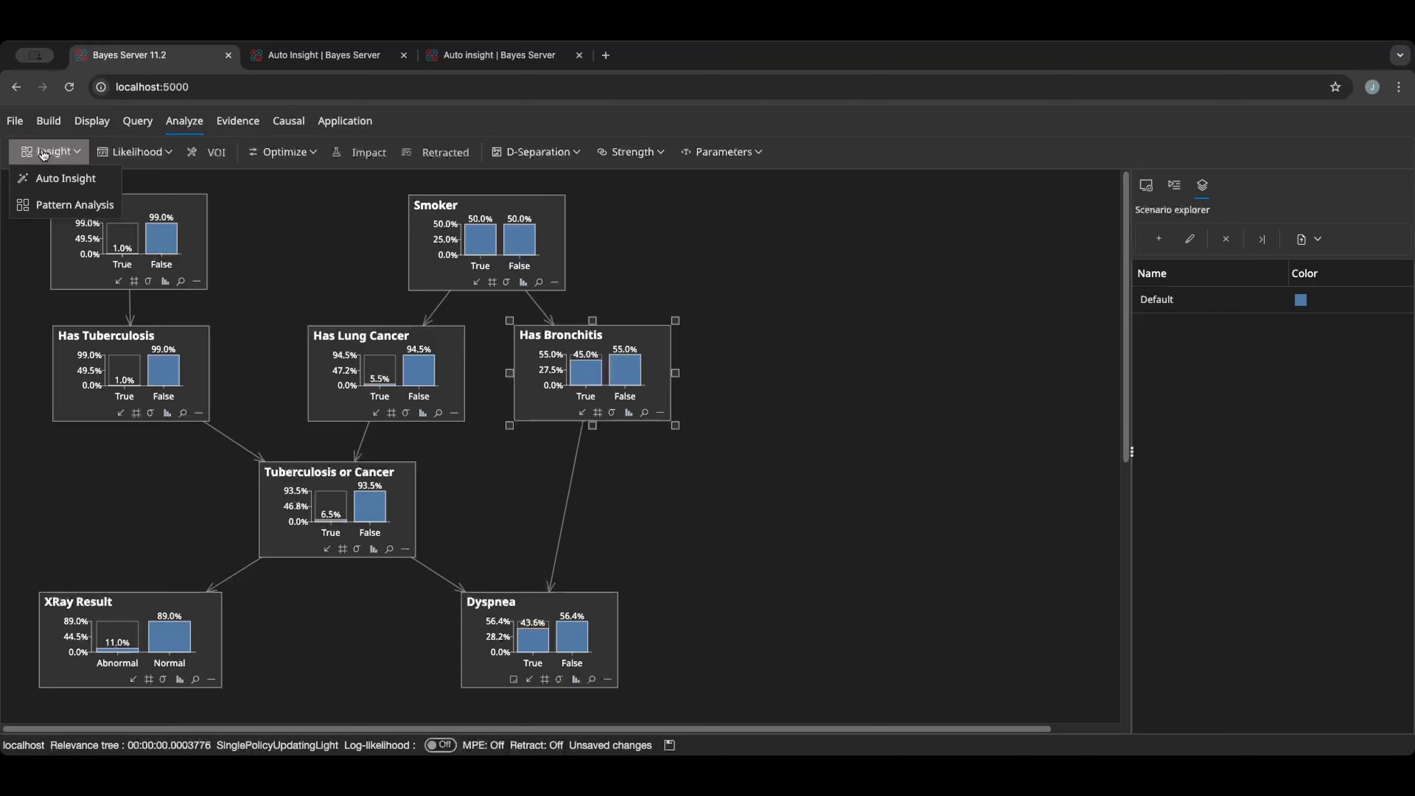
{"action": "left_click", "coordinate": [53, 179]}
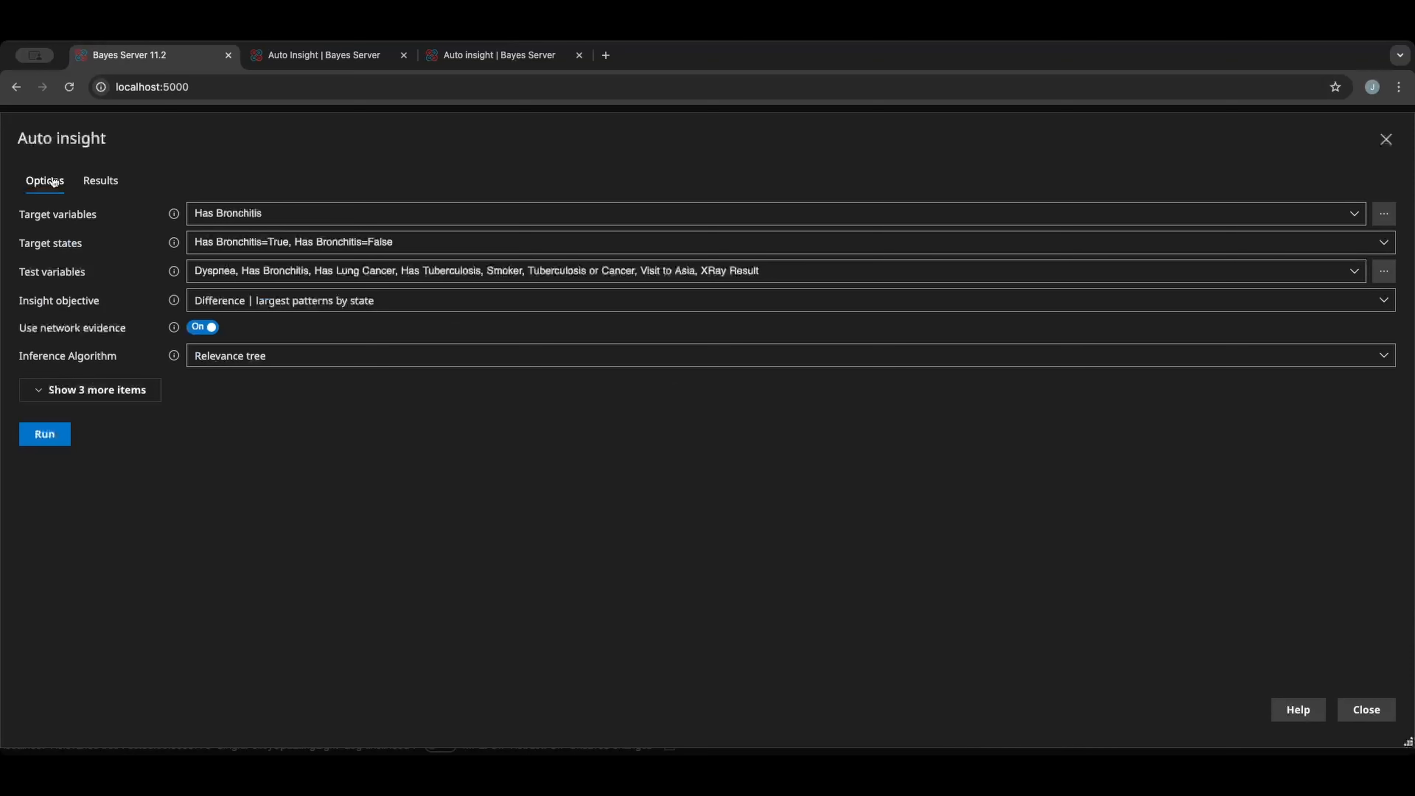
Review the online Auto Insight tutorial for the Asia network, covering target selection and the analysis options.
{"action": "left_click", "coordinate": [346, 56]}
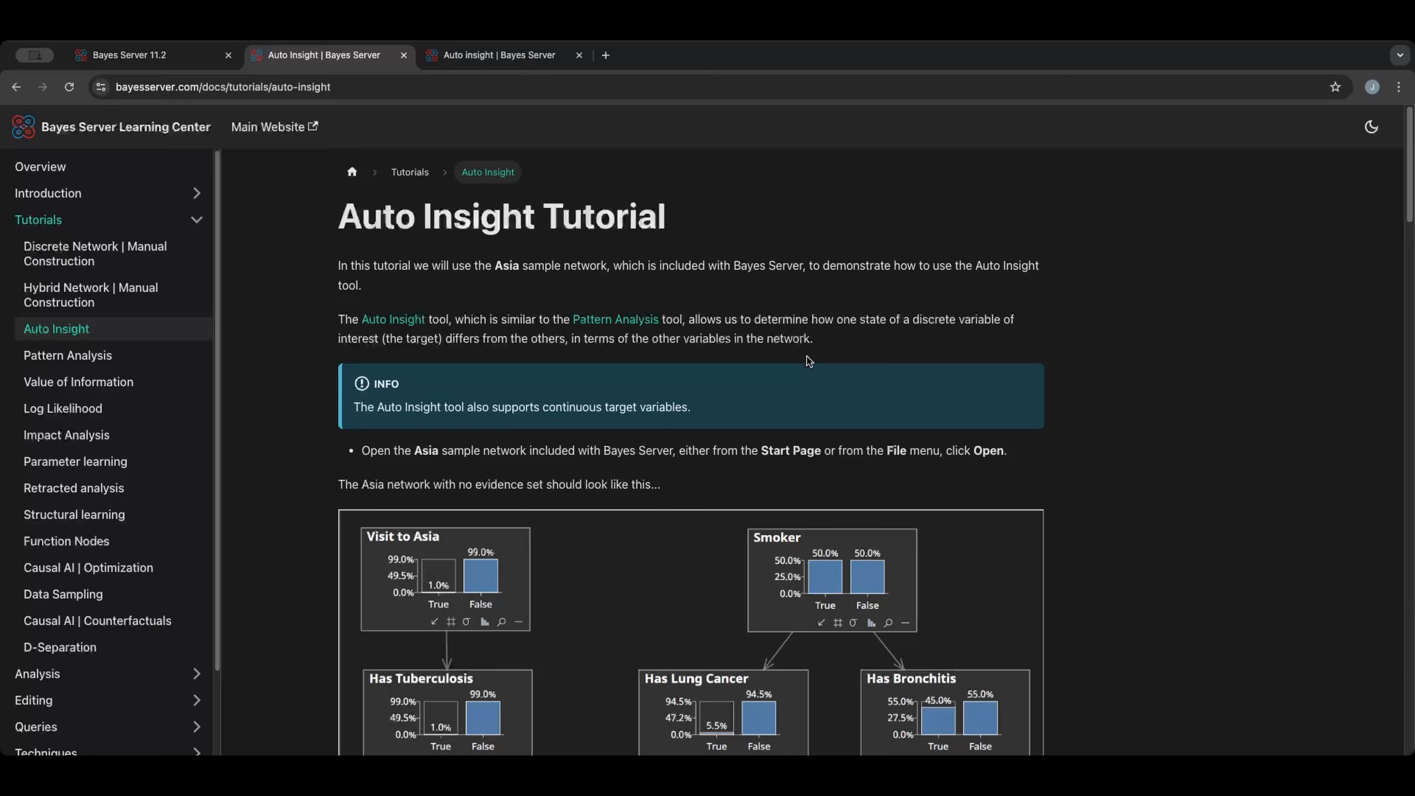
{"action": "scroll", "coordinate": [811, 354], "scroll_direction": "down", "scroll_amount": 6}
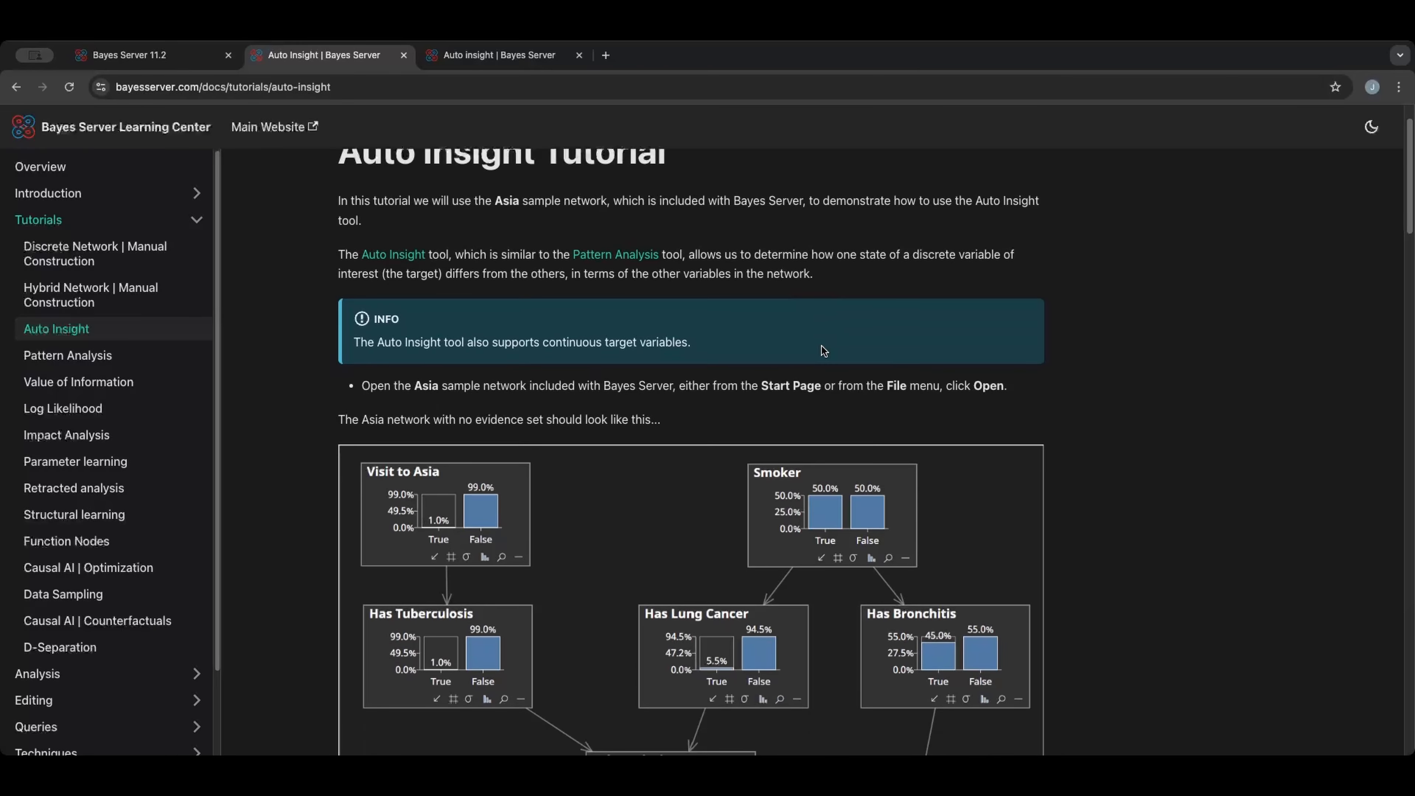
{"action": "scroll", "coordinate": [821, 350], "scroll_direction": "down", "scroll_amount": 5}
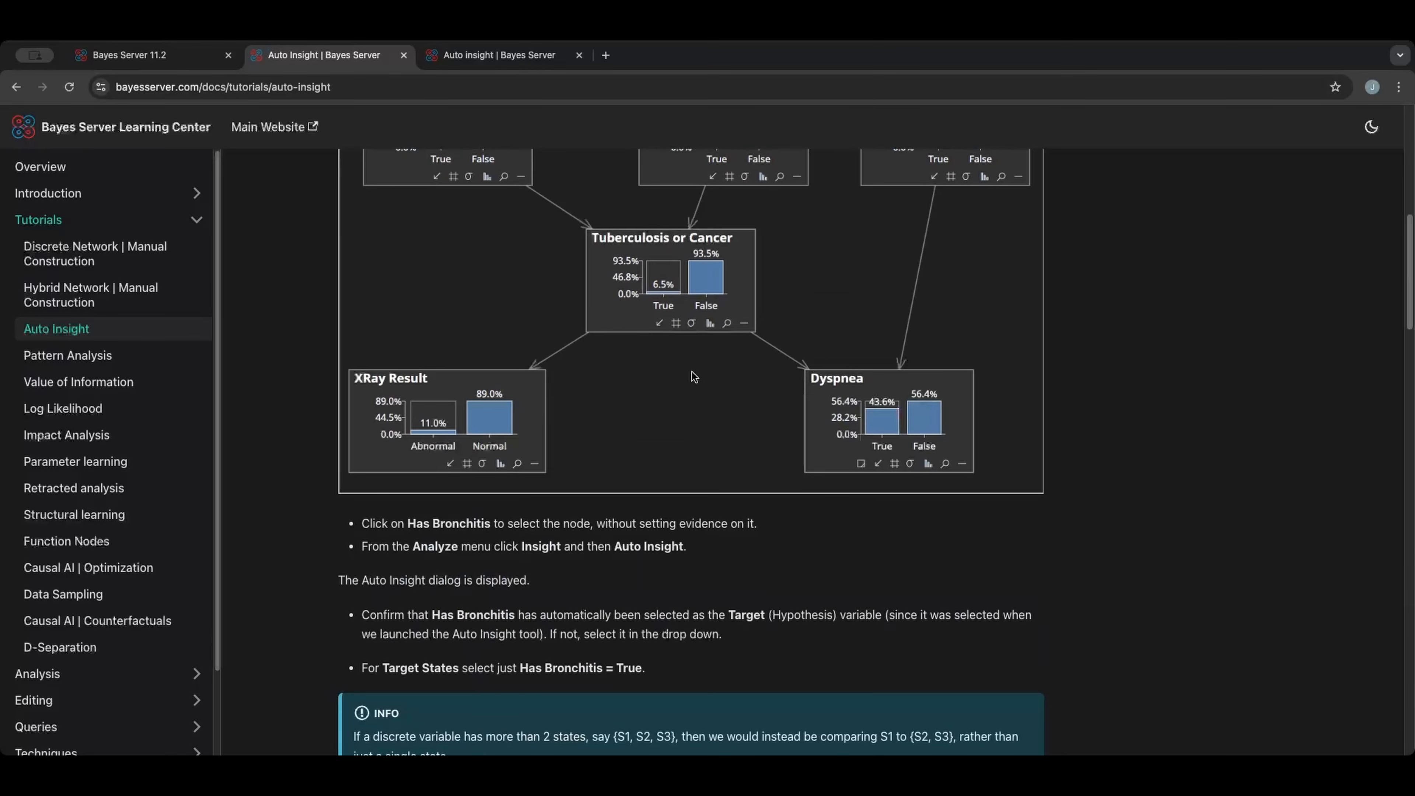
{"action": "scroll", "coordinate": [692, 373], "scroll_direction": "down", "scroll_amount": 5}
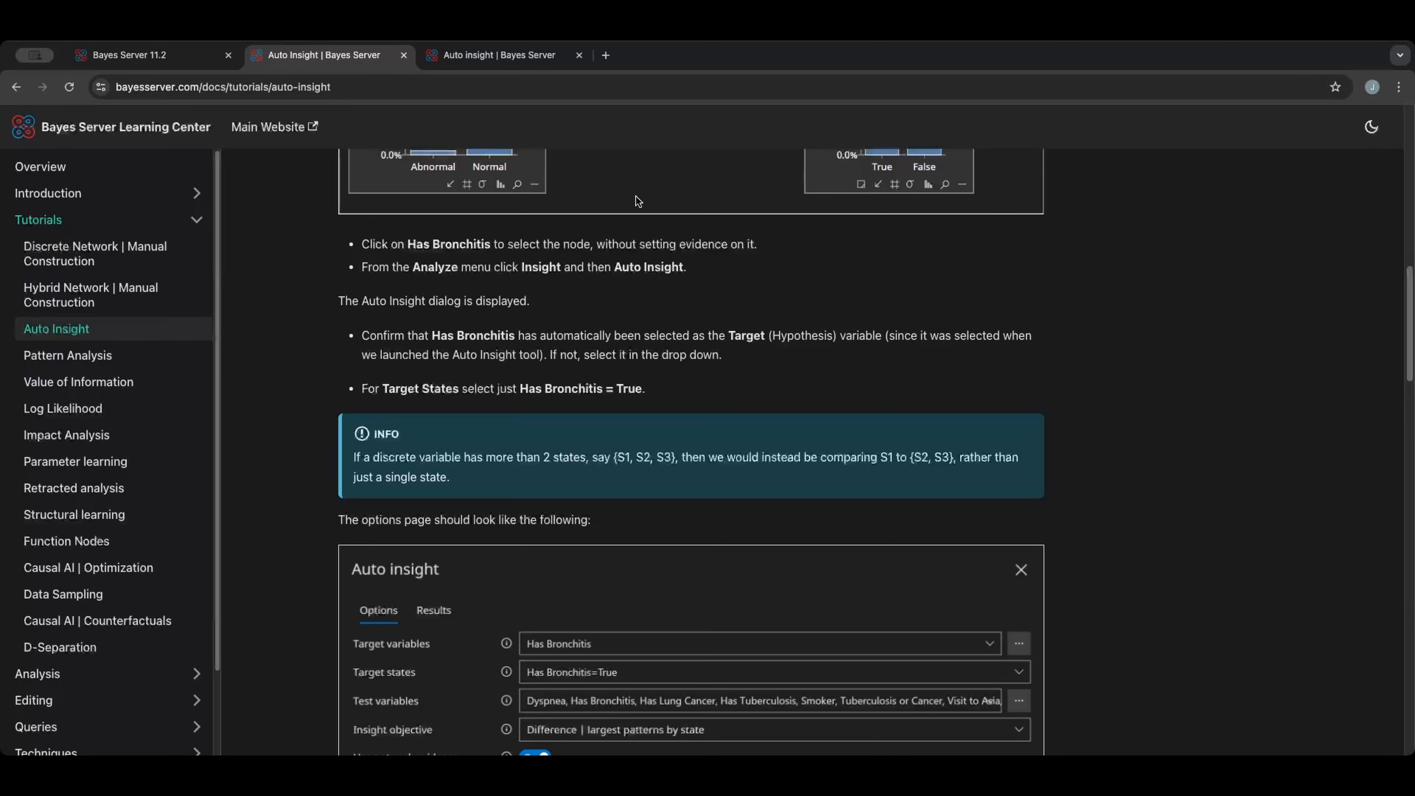
{"action": "scroll", "coordinate": [691, 336], "scroll_direction": "up", "scroll_amount": 2}
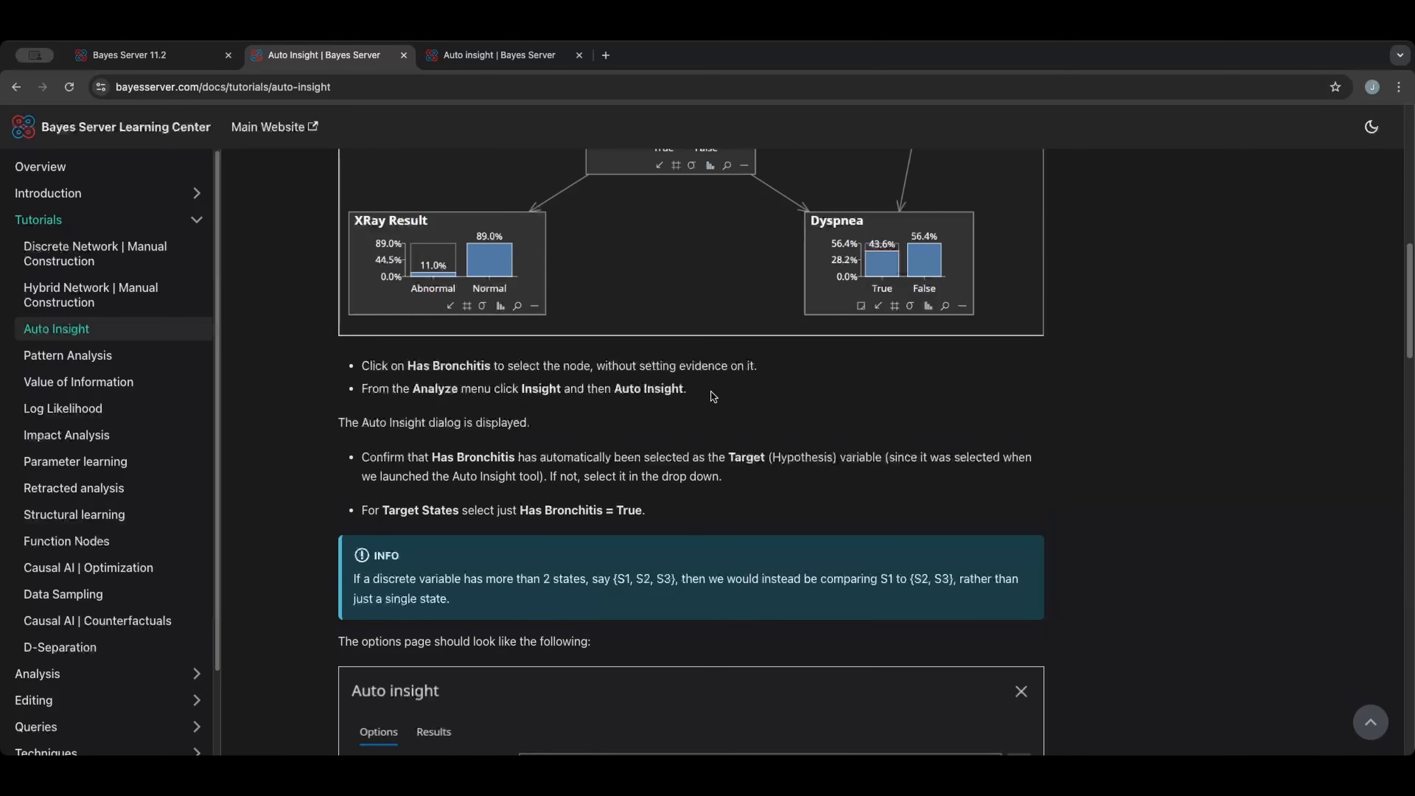
{"action": "scroll", "coordinate": [822, 400], "scroll_direction": "down", "scroll_amount": 7}
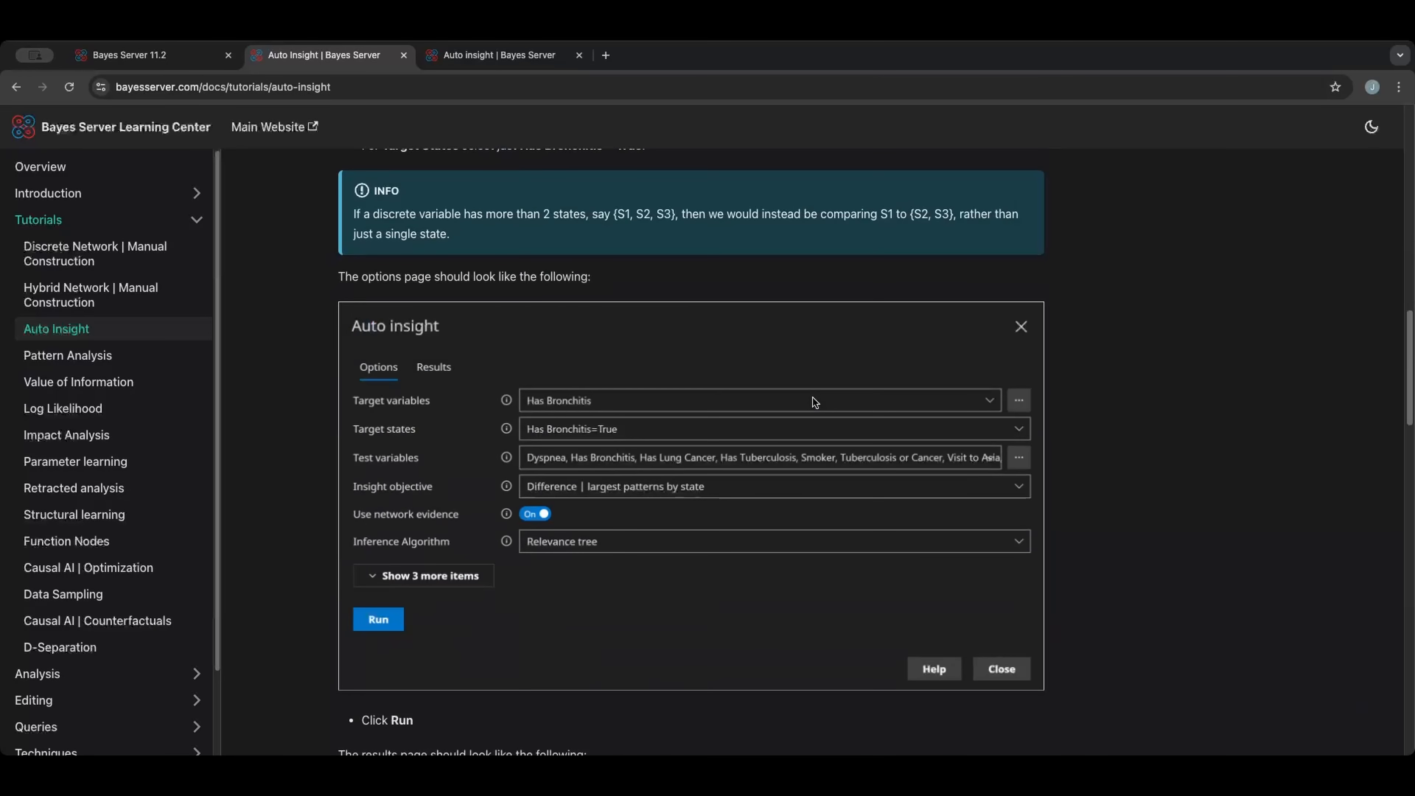
Return to Bayes Server and restrict the Auto Insight target states to Has Bronchitis=True only.
{"action": "left_click", "coordinate": [136, 54]}
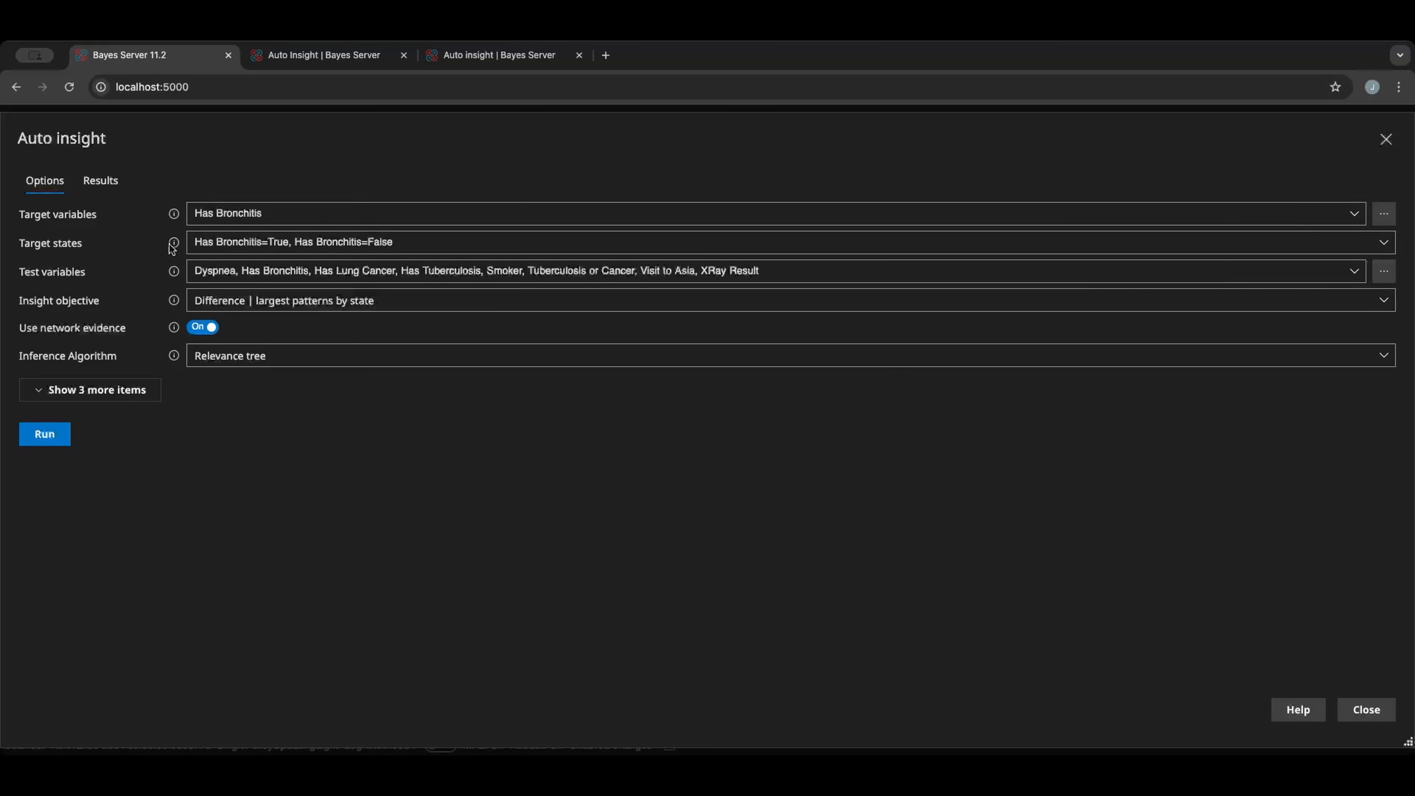
{"action": "left_click", "coordinate": [293, 246]}
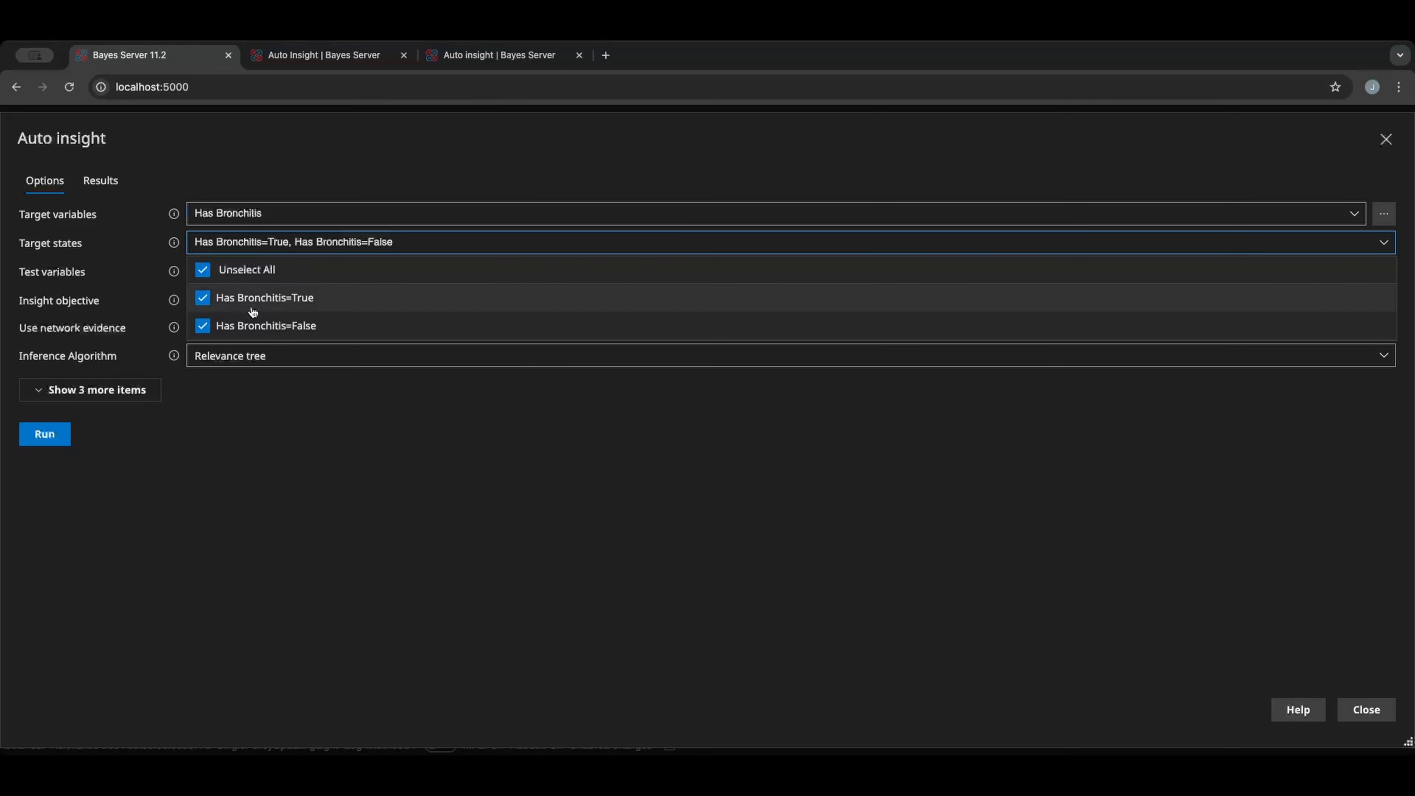
{"action": "left_click", "coordinate": [203, 329]}
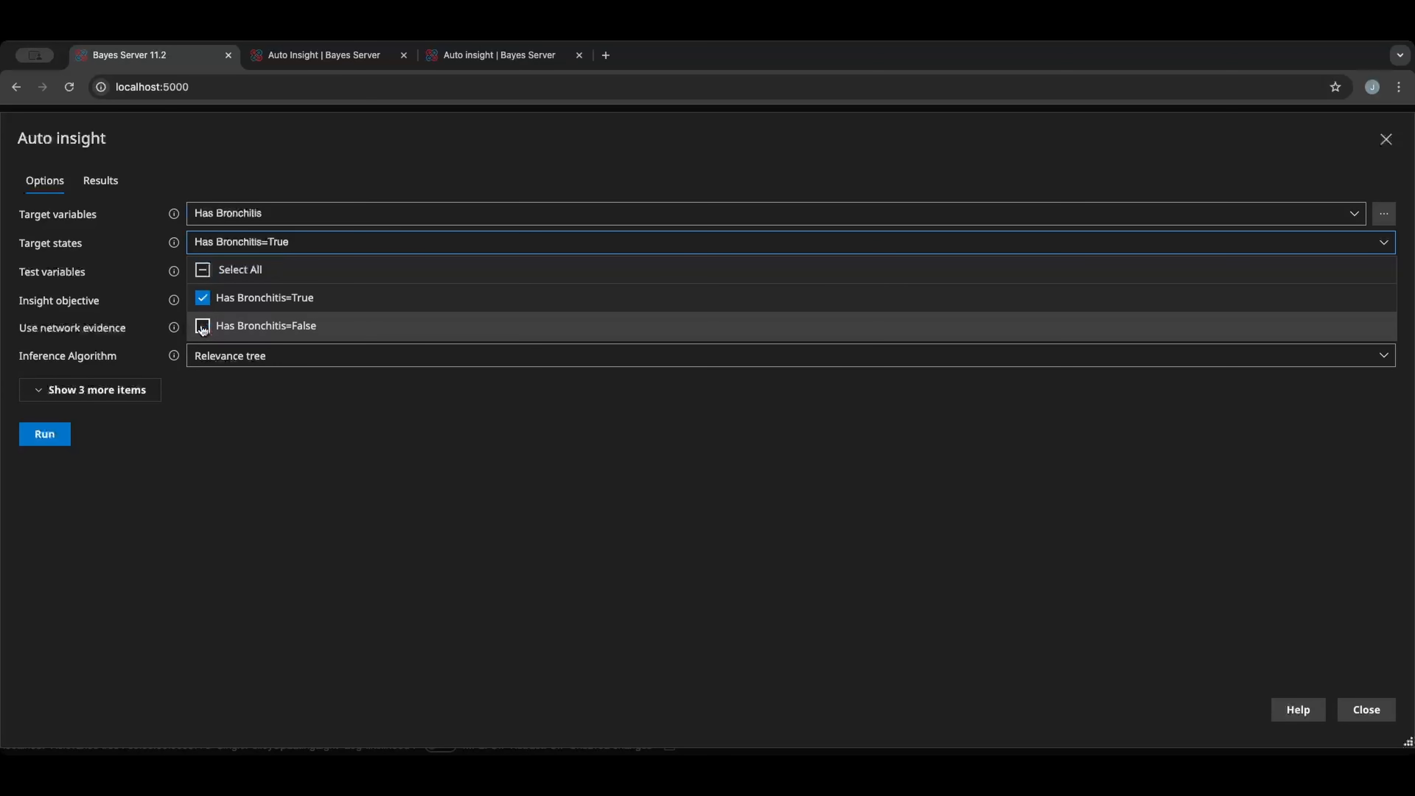
{"action": "left_click", "coordinate": [339, 424]}
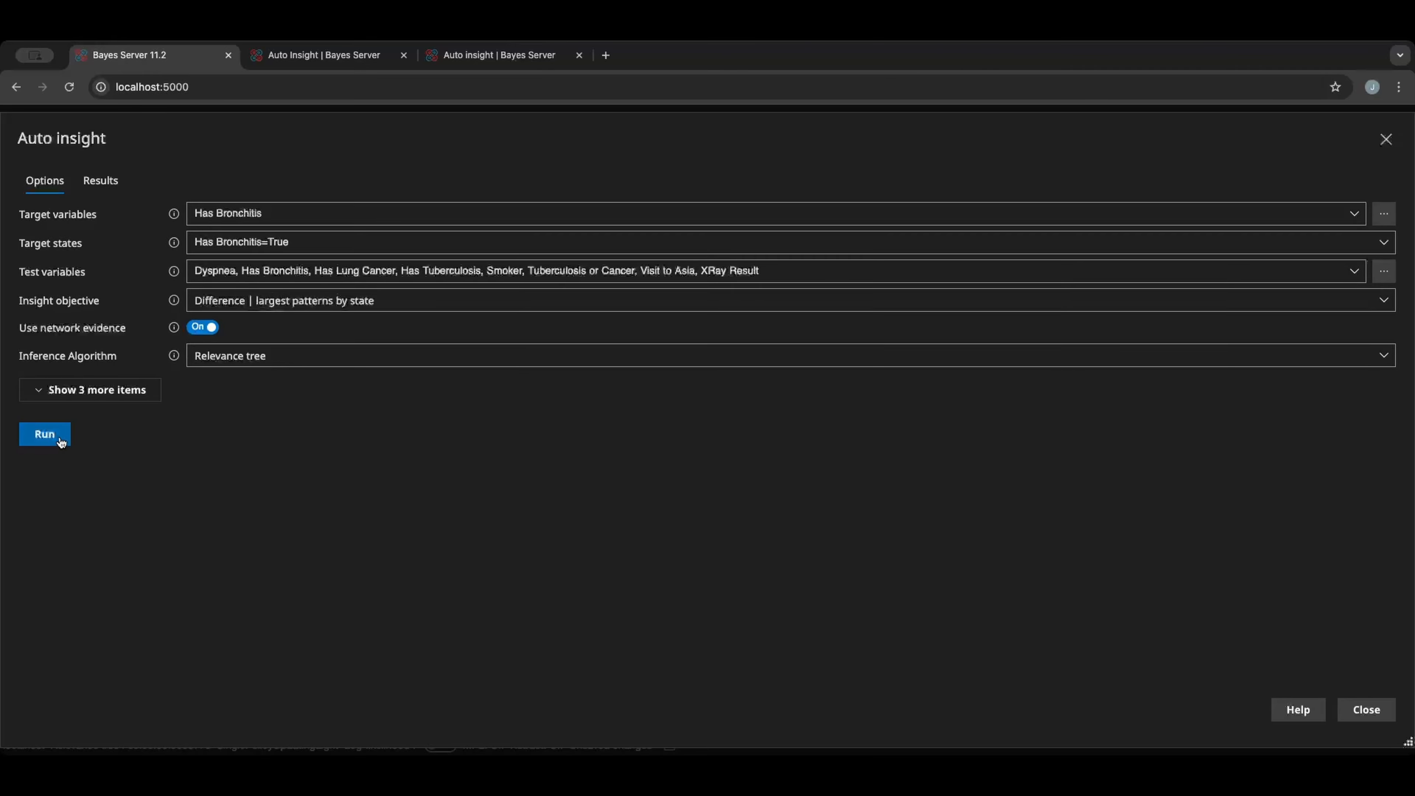
Run Auto Insight for Has Bronchitis=True, examine the ranked test variables, and close the analysis.
{"action": "left_click", "coordinate": [44, 434]}
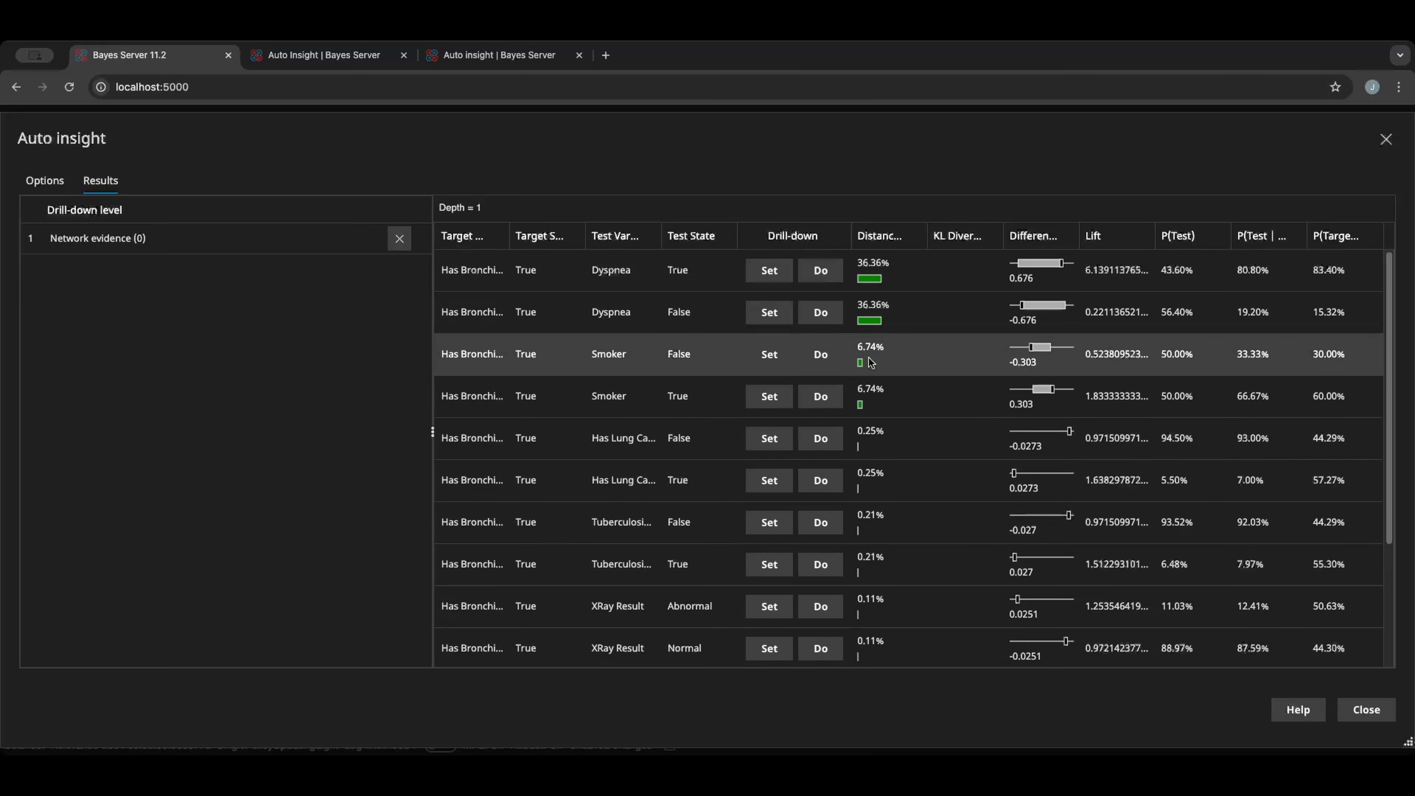
{"action": "left_click", "coordinate": [165, 247]}
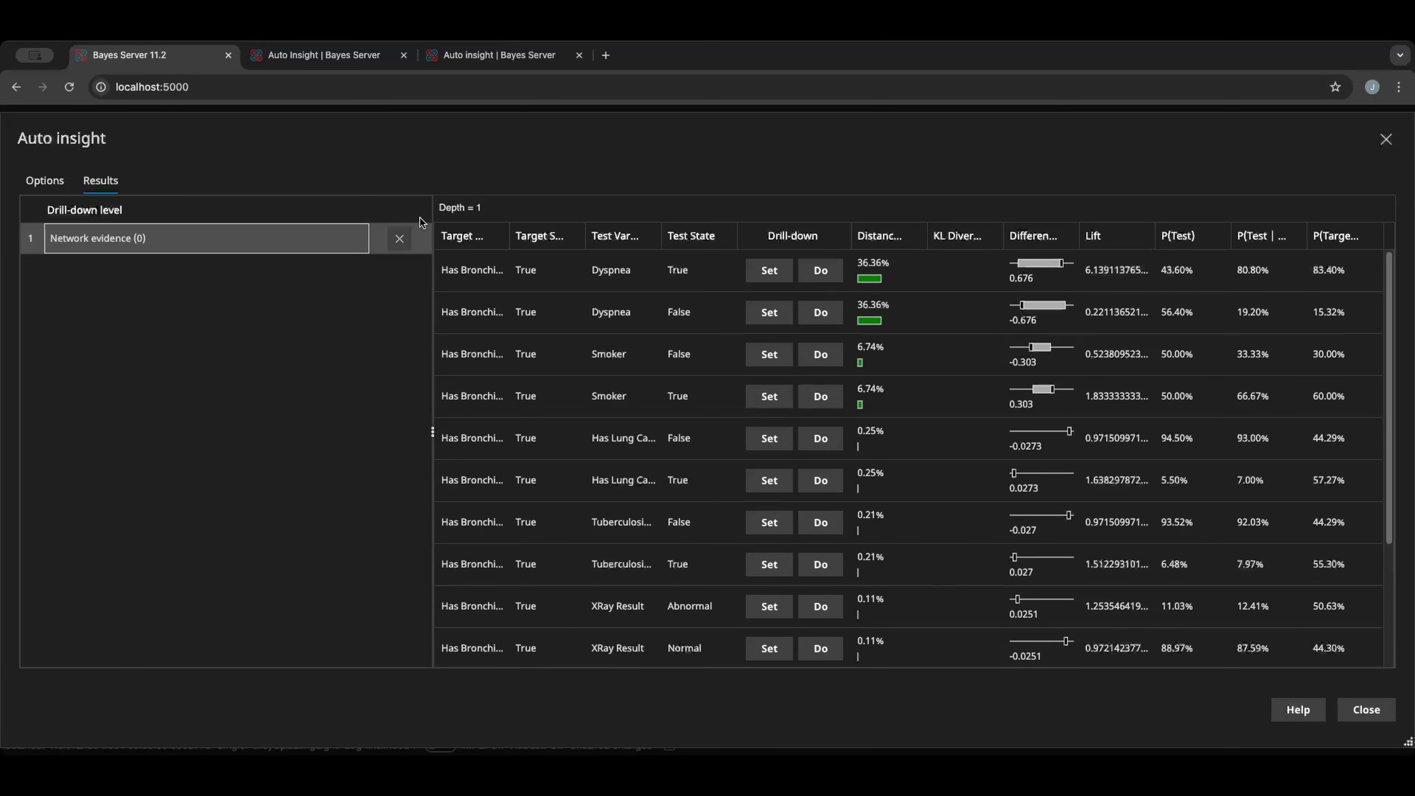
{"action": "left_click", "coordinate": [1365, 709]}
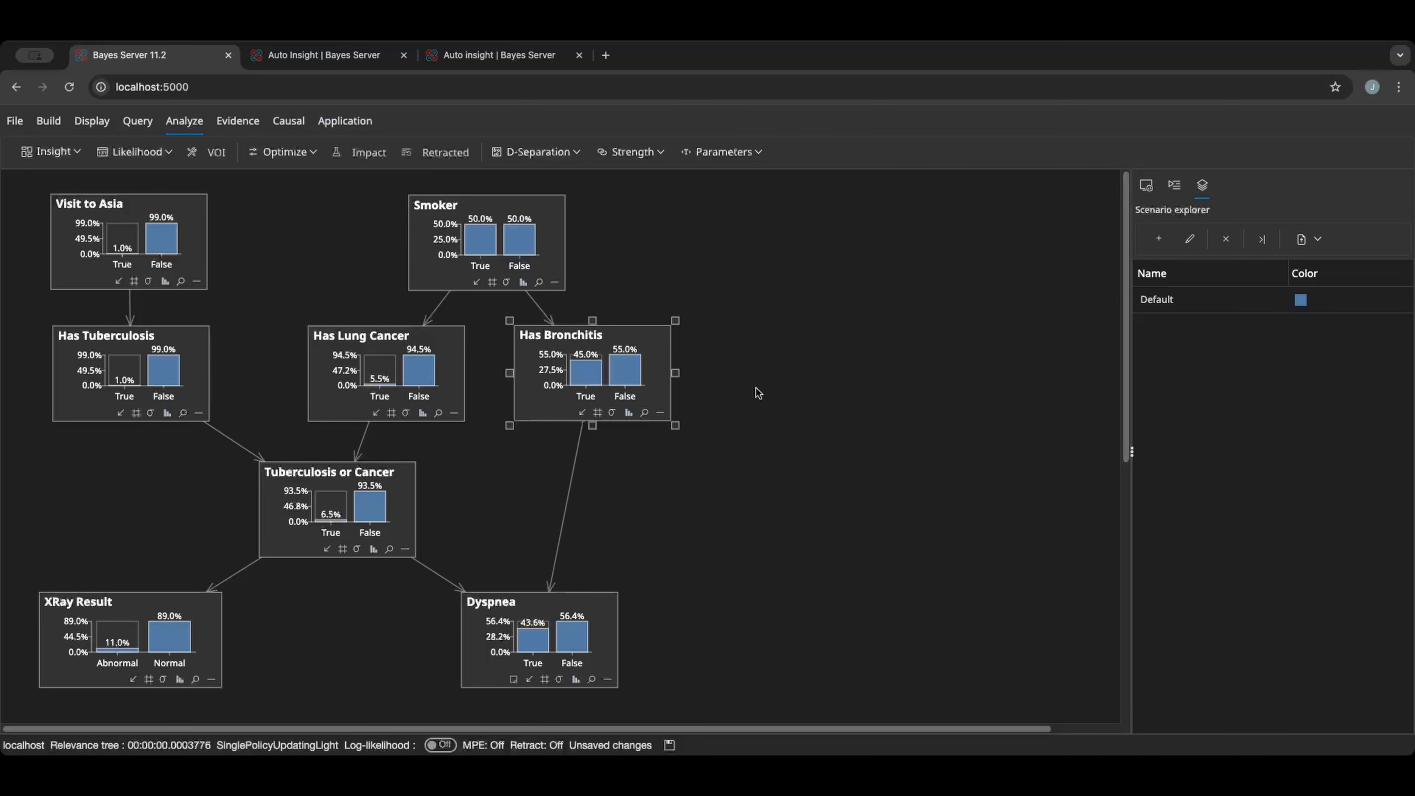
Alternate the evidence on Has Bronchitis between True and False to compare the other nodes' distributions, and clear the evidence.
{"action": "left_click", "coordinate": [583, 382]}
{"action": "left_click", "coordinate": [621, 376]}
{"action": "left_click", "coordinate": [585, 378]}
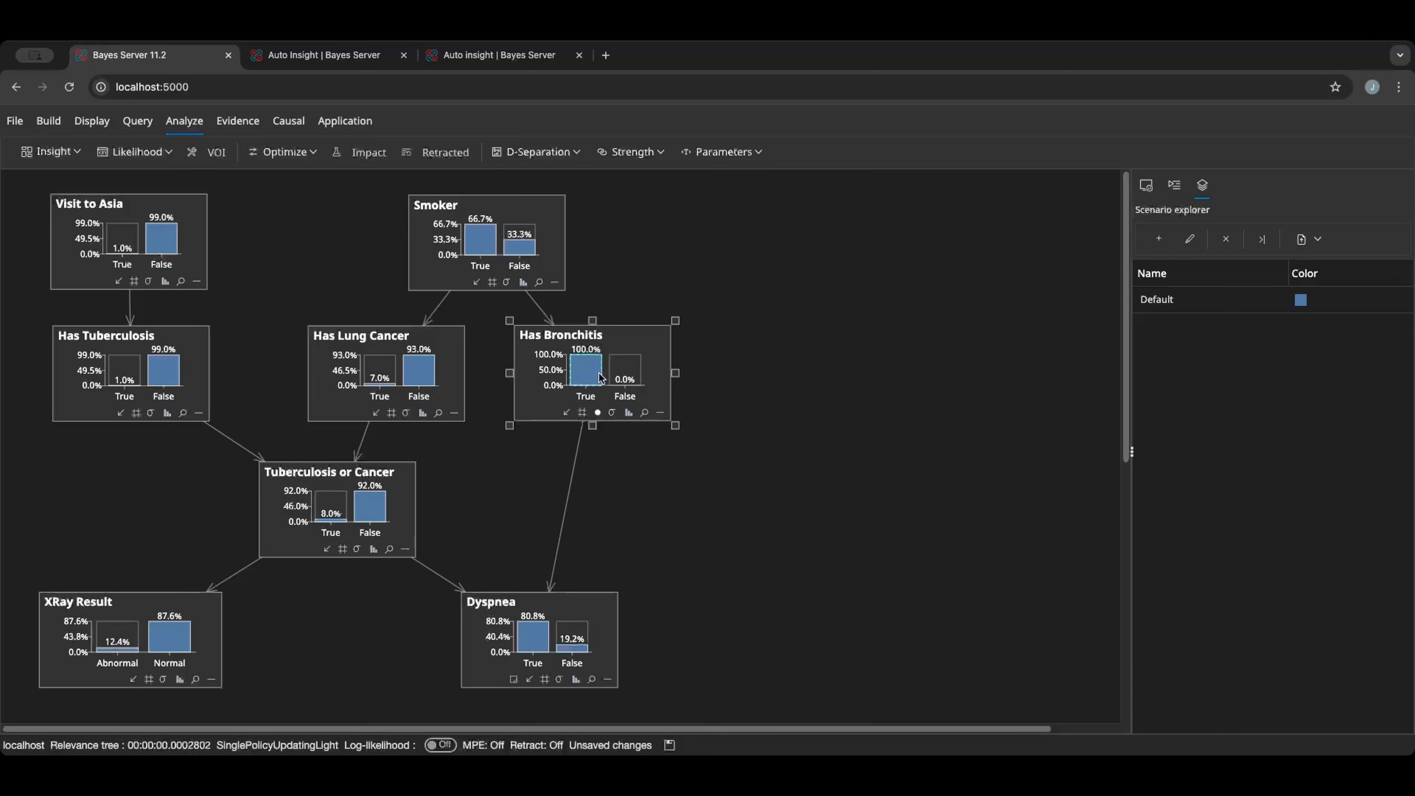
{"action": "left_click", "coordinate": [584, 377]}
{"action": "left_click", "coordinate": [585, 377]}
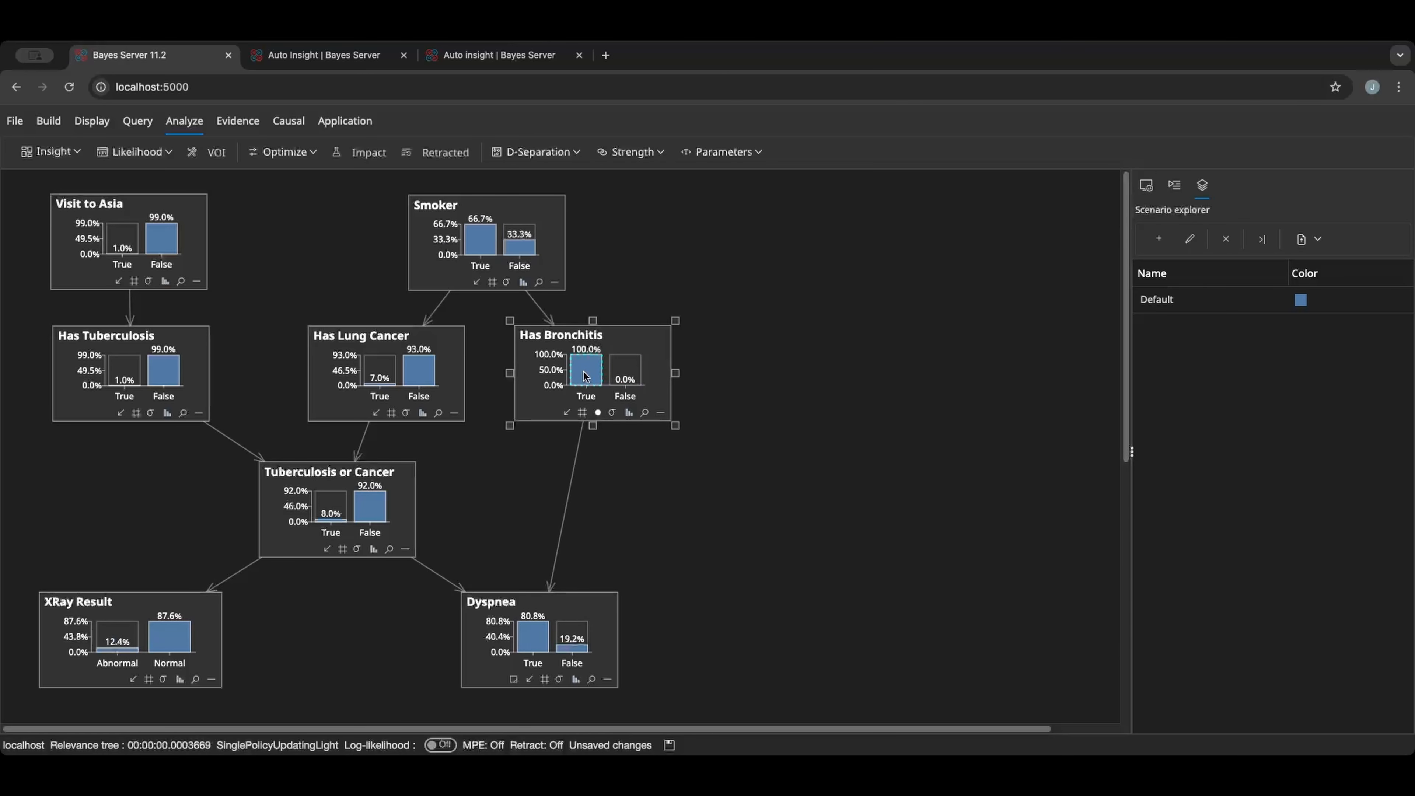
{"action": "left_click", "coordinate": [615, 375]}
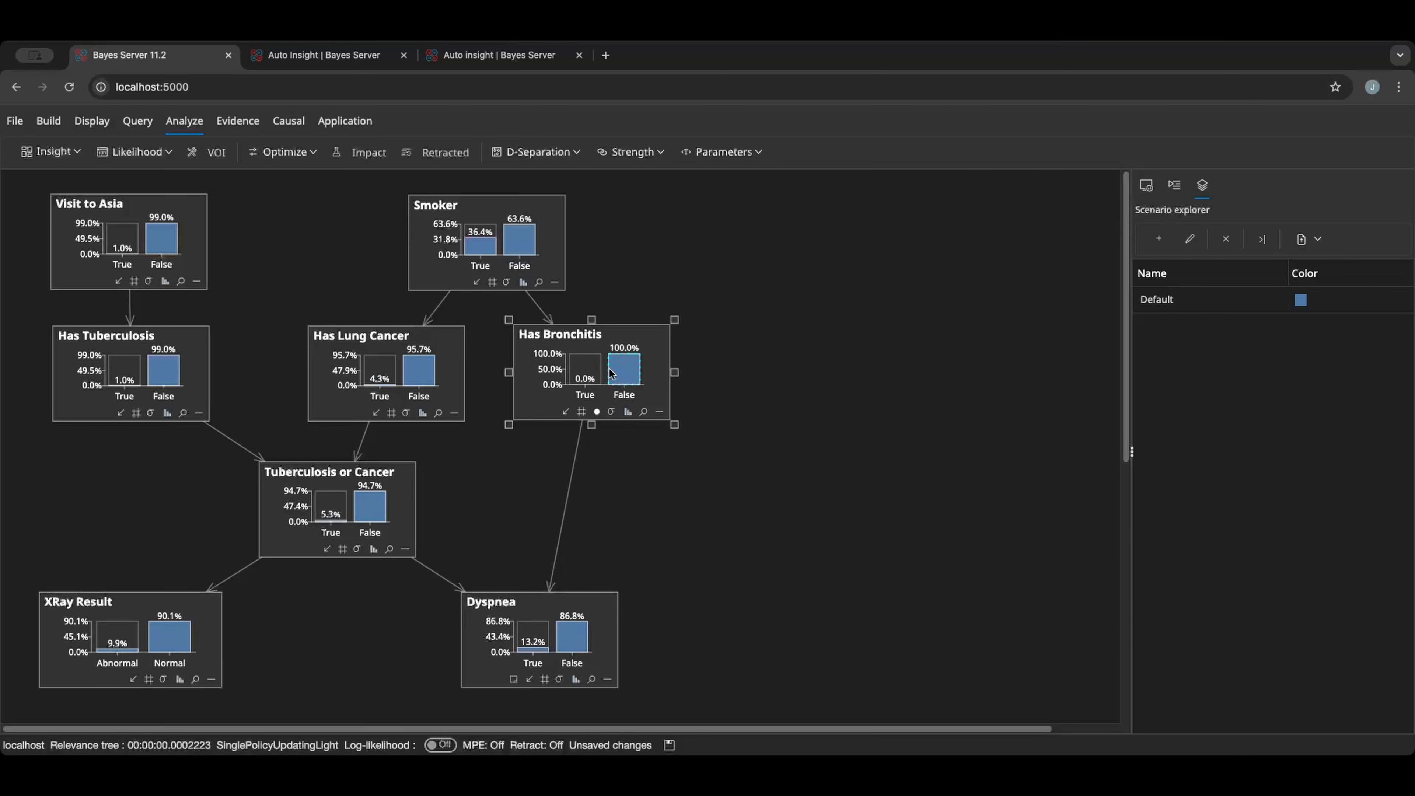
{"action": "left_click", "coordinate": [582, 377]}
{"action": "left_click", "coordinate": [582, 376]}
{"action": "left_click", "coordinate": [580, 375]}
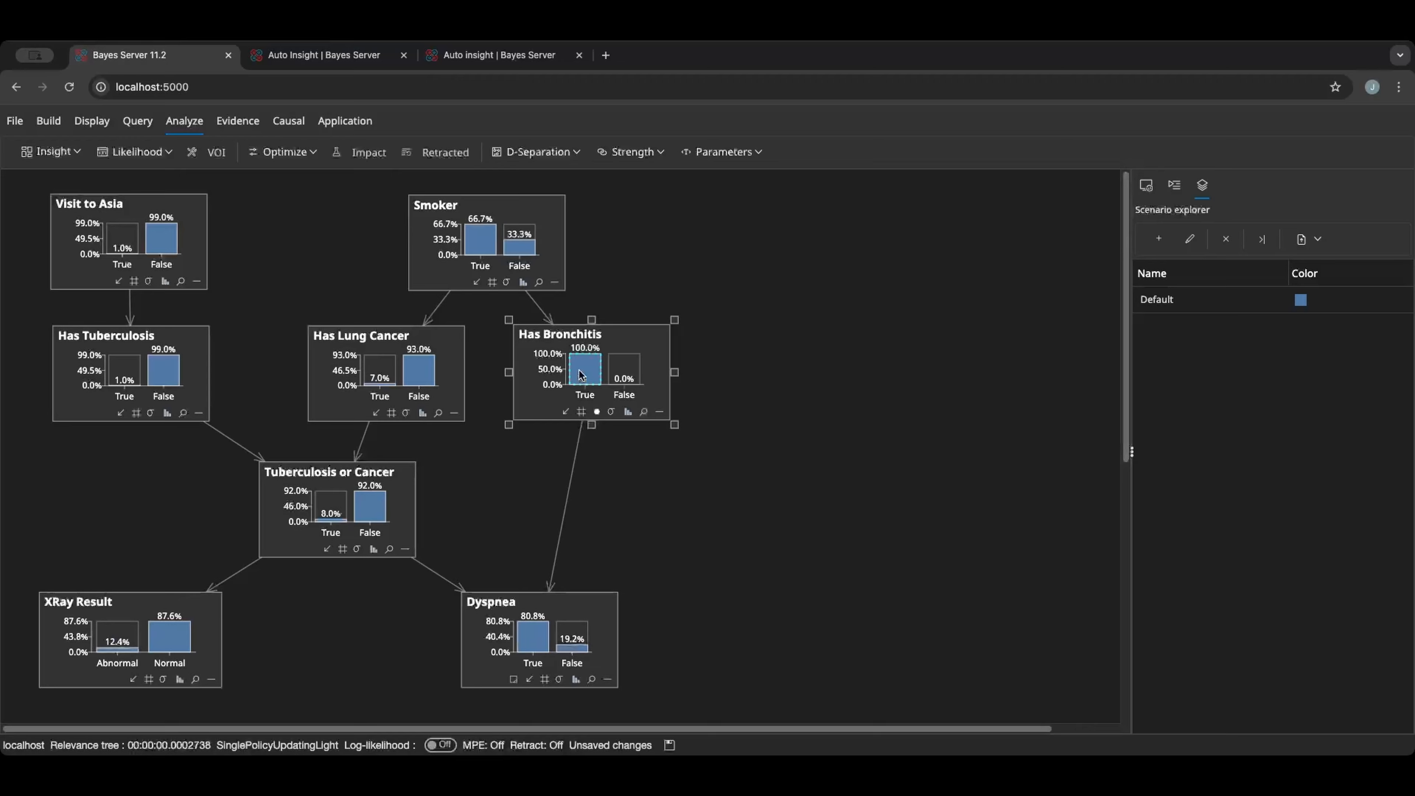
{"action": "left_click", "coordinate": [625, 374]}
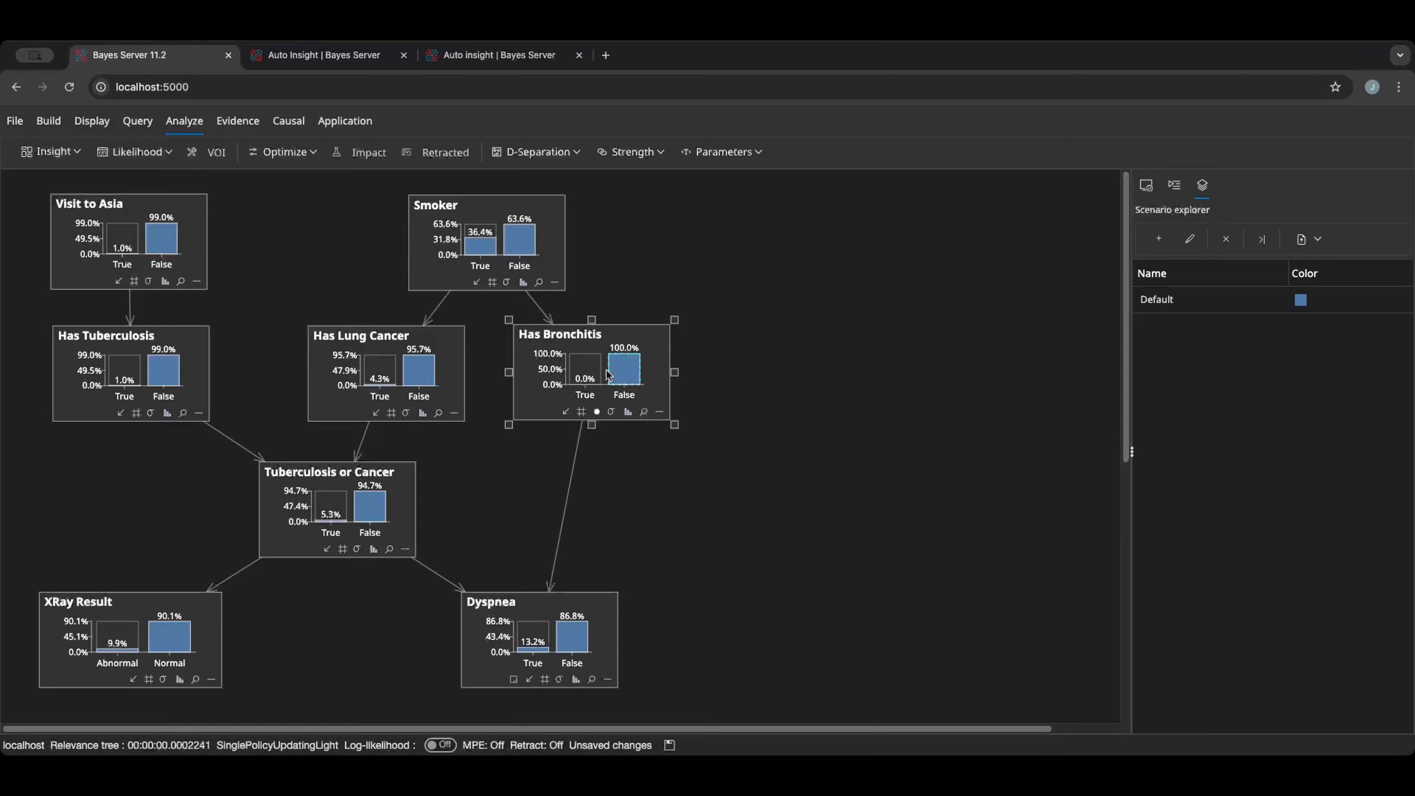
{"action": "left_click", "coordinate": [592, 374]}
{"action": "left_click", "coordinate": [625, 375]}
{"action": "left_click", "coordinate": [597, 374]}
{"action": "left_click", "coordinate": [623, 374]}
{"action": "left_click", "coordinate": [595, 375]}
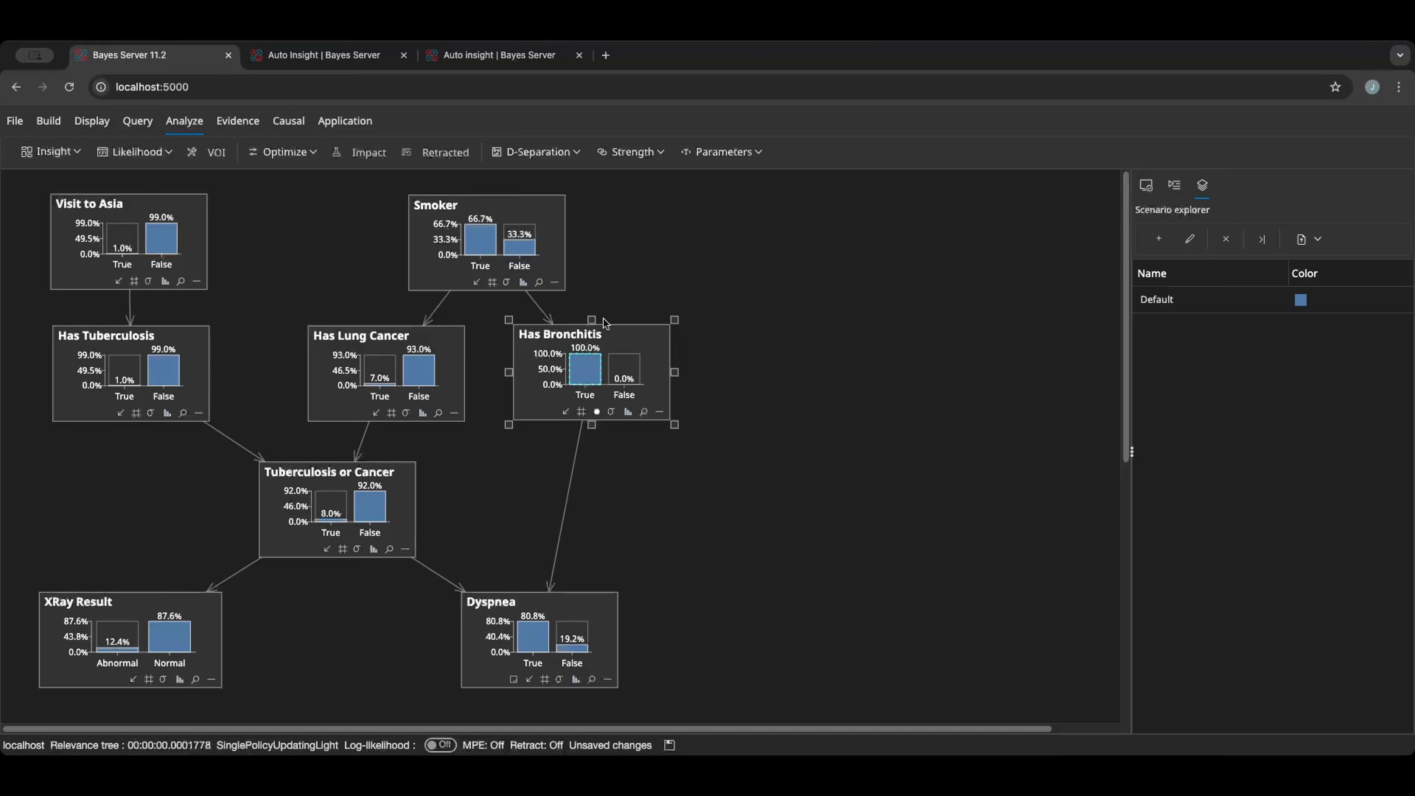
{"action": "left_click", "coordinate": [580, 370]}
{"action": "left_click", "coordinate": [618, 306]}
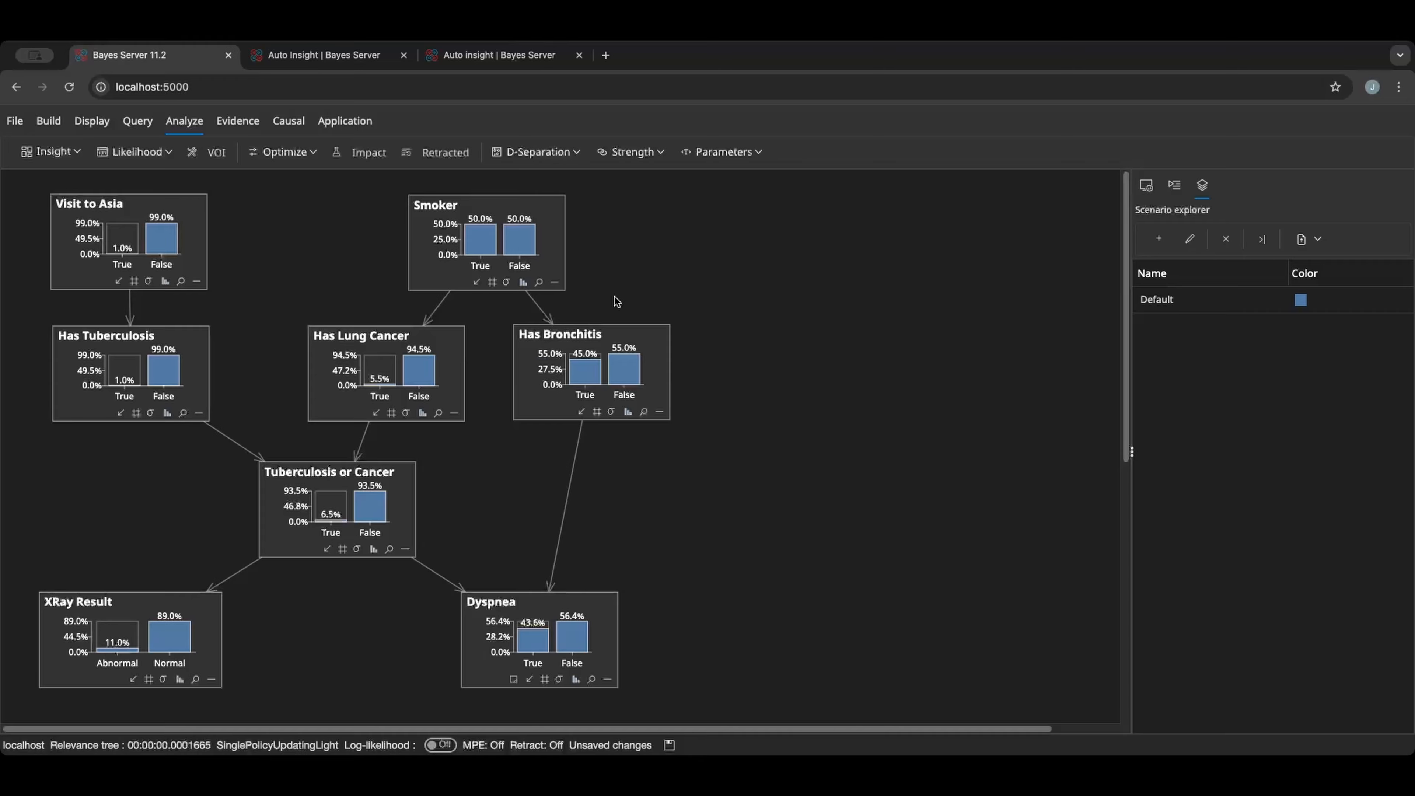
Reopen Auto Insight with Has Bronchitis as the target, restrict the target states to Has Bronchitis=True, and run the analysis.
{"action": "left_click", "coordinate": [586, 334]}
{"action": "left_click", "coordinate": [56, 151]}
{"action": "left_click", "coordinate": [62, 181]}
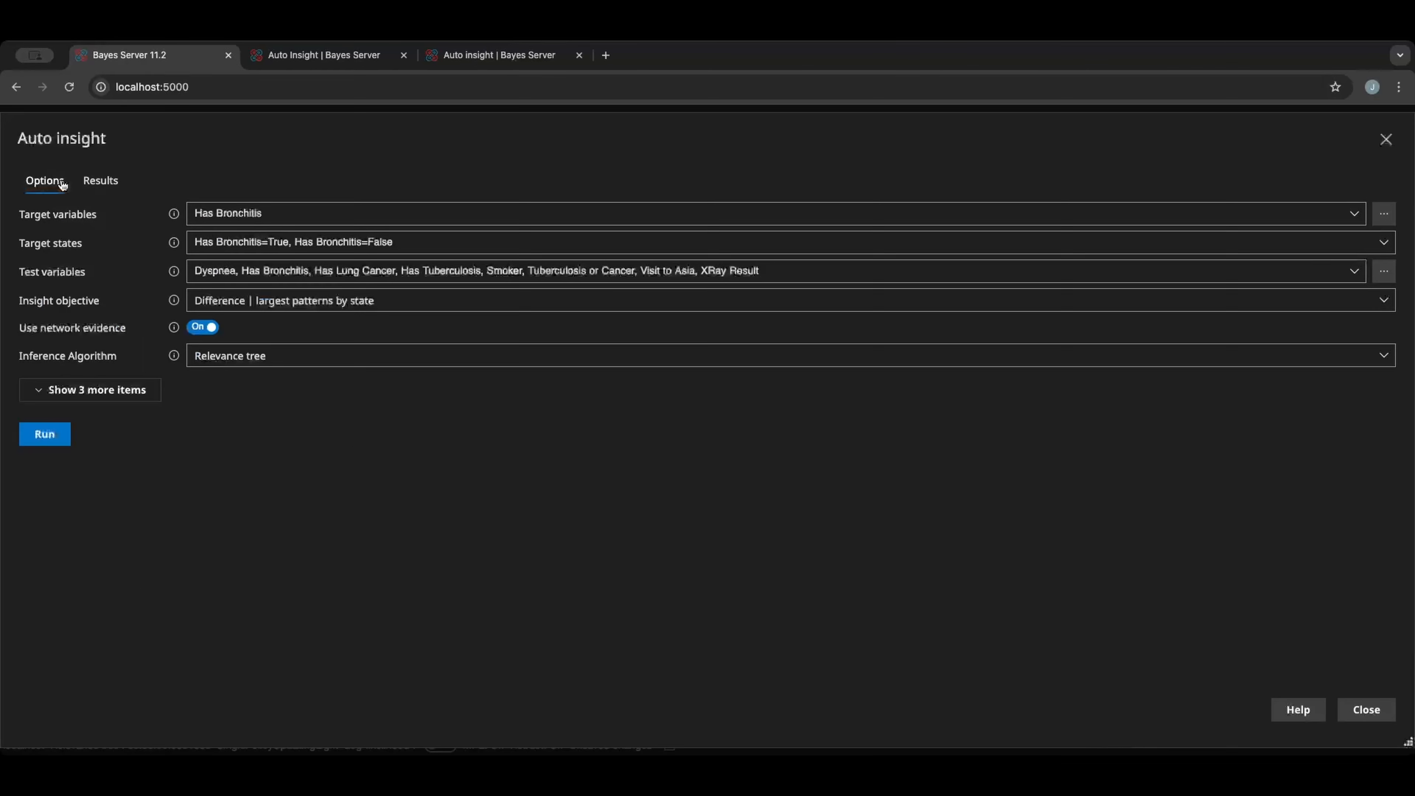
{"action": "left_click", "coordinate": [295, 242]}
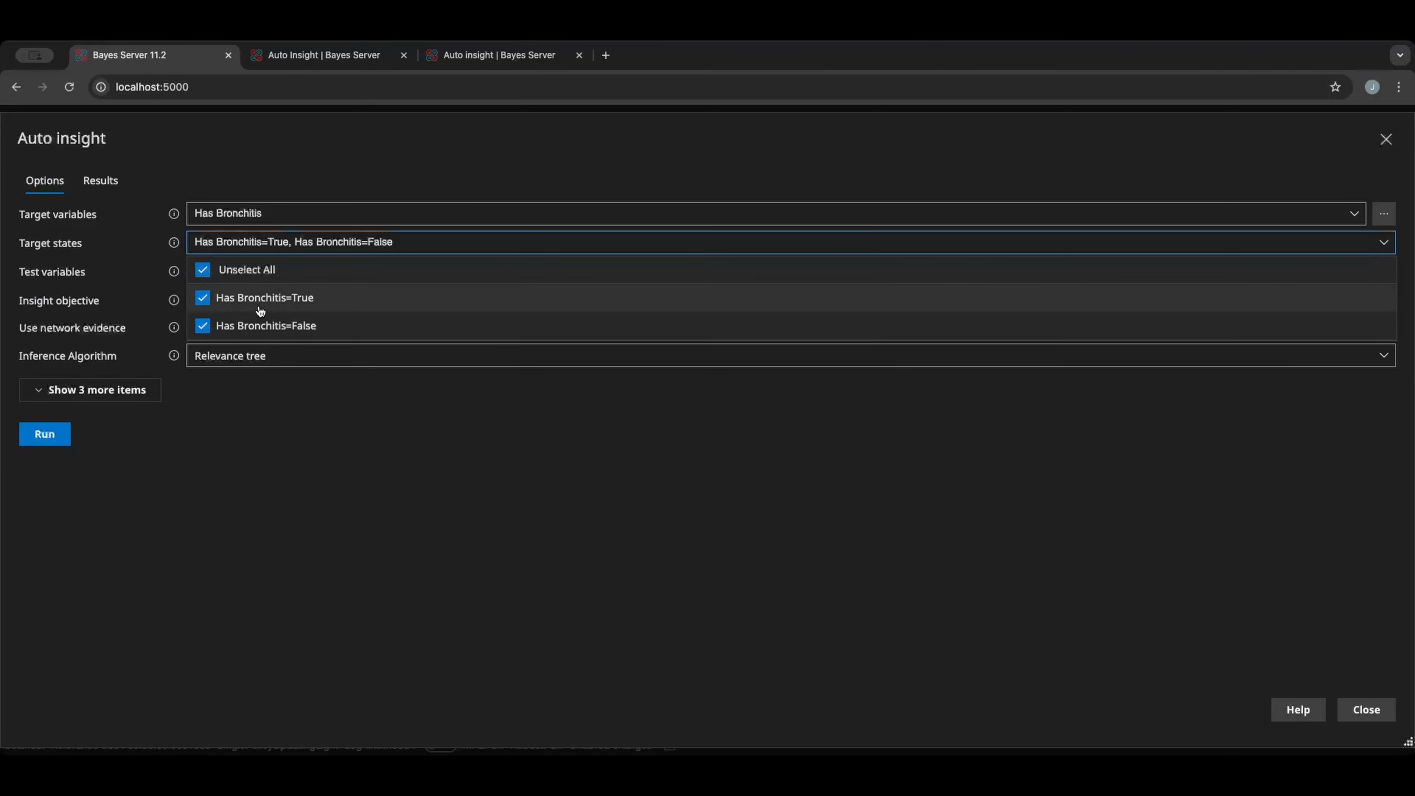
{"action": "left_click", "coordinate": [202, 326]}
{"action": "left_click", "coordinate": [216, 403]}
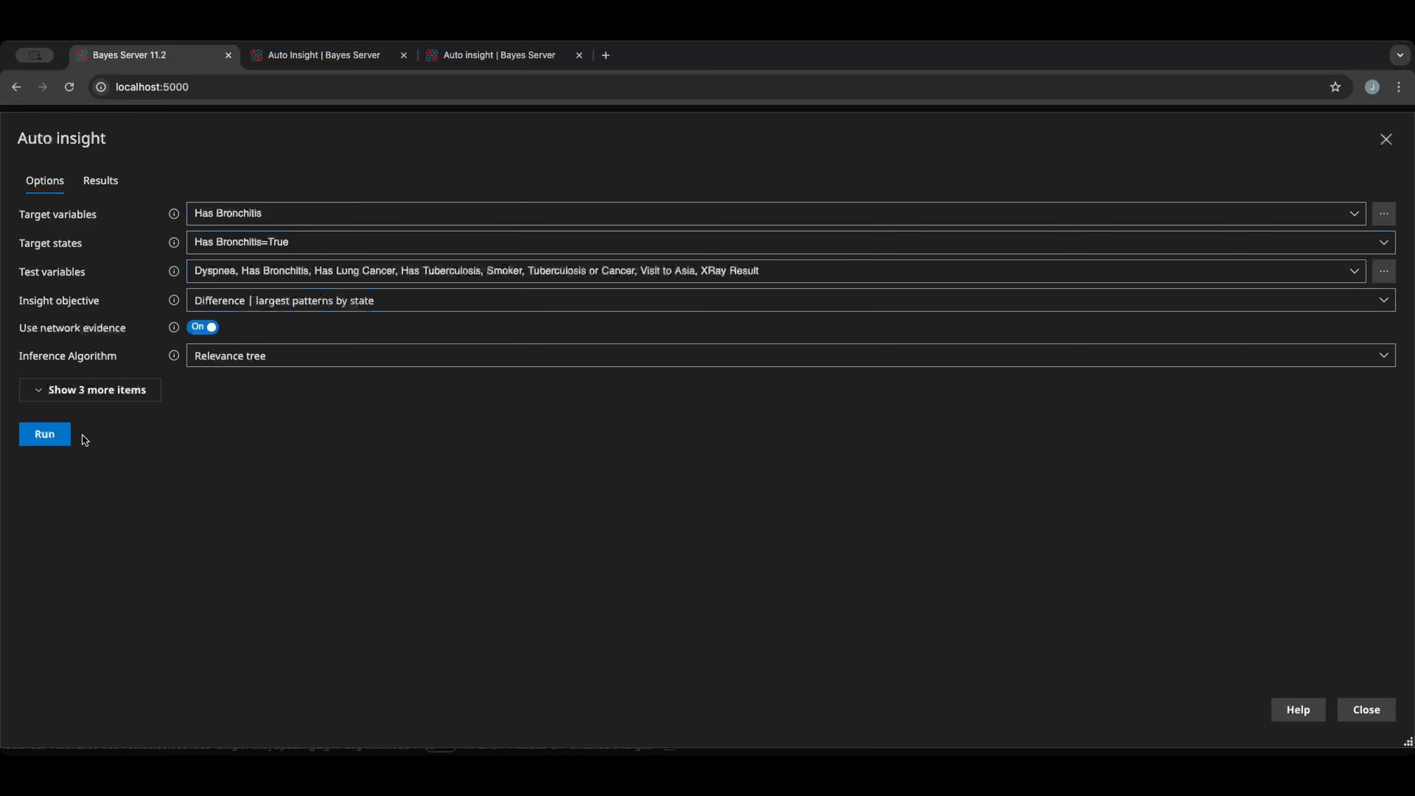
{"action": "left_click", "coordinate": [51, 438]}
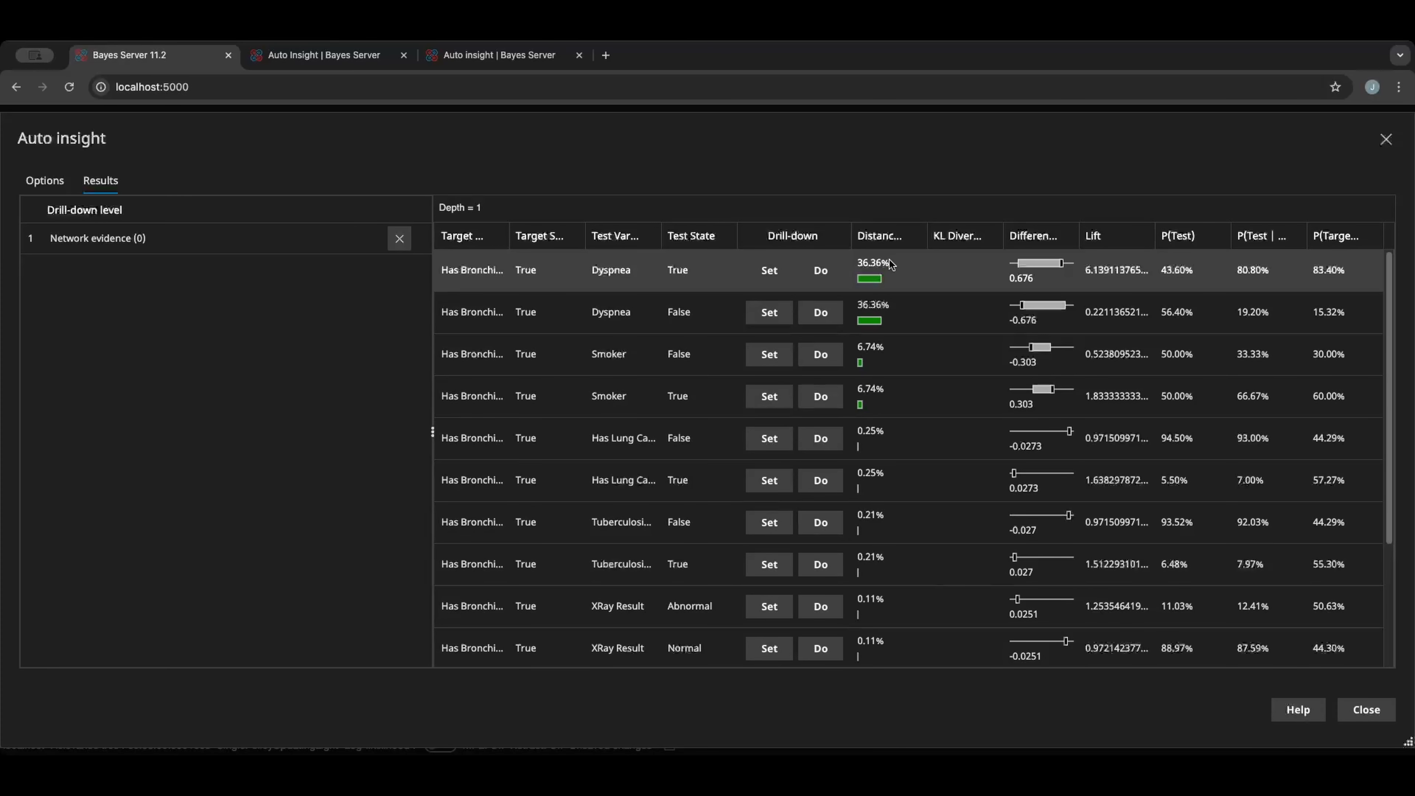
Review the available insight objectives, keep Difference | largest patterns by state, and return to the analysis results.
{"action": "left_click", "coordinate": [50, 189]}
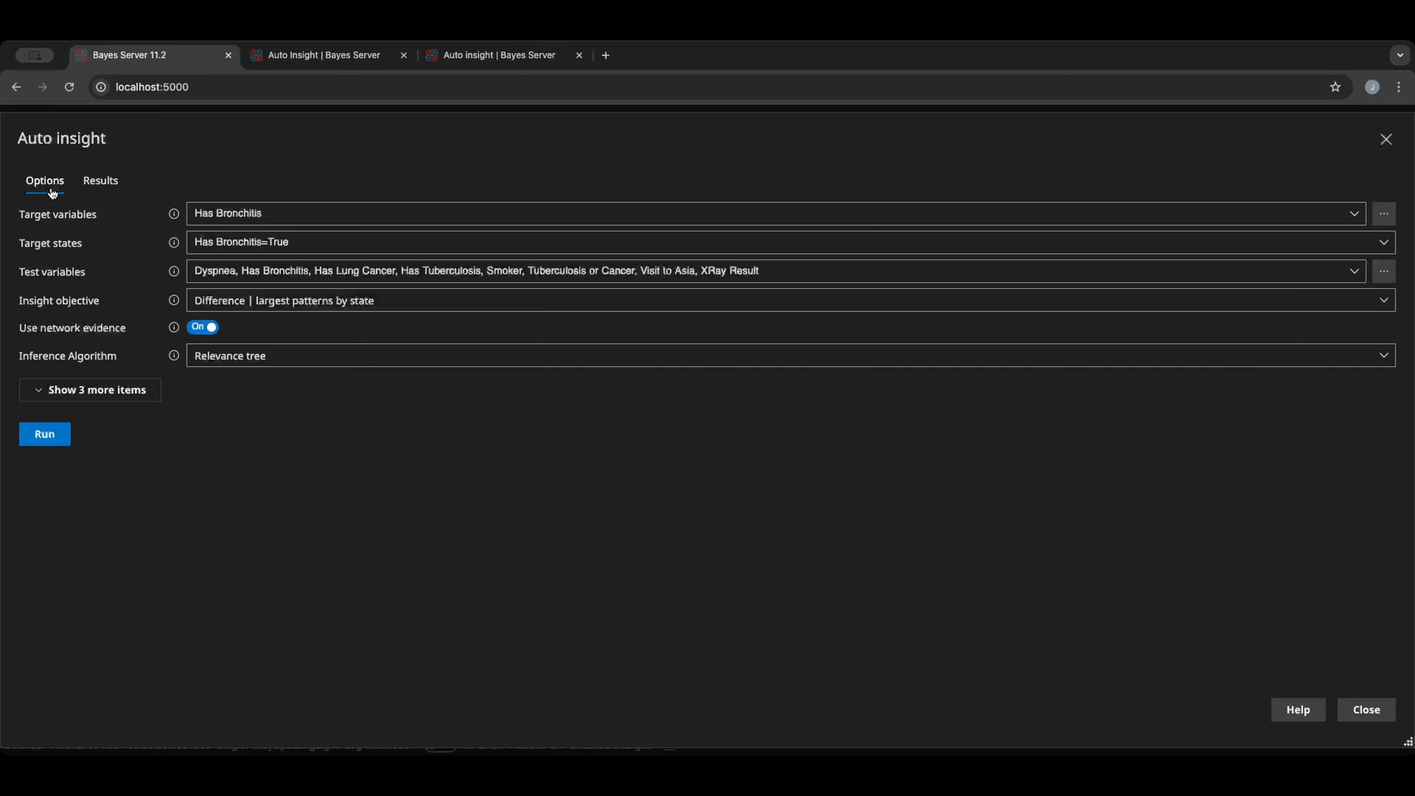
{"action": "left_click", "coordinate": [260, 308]}
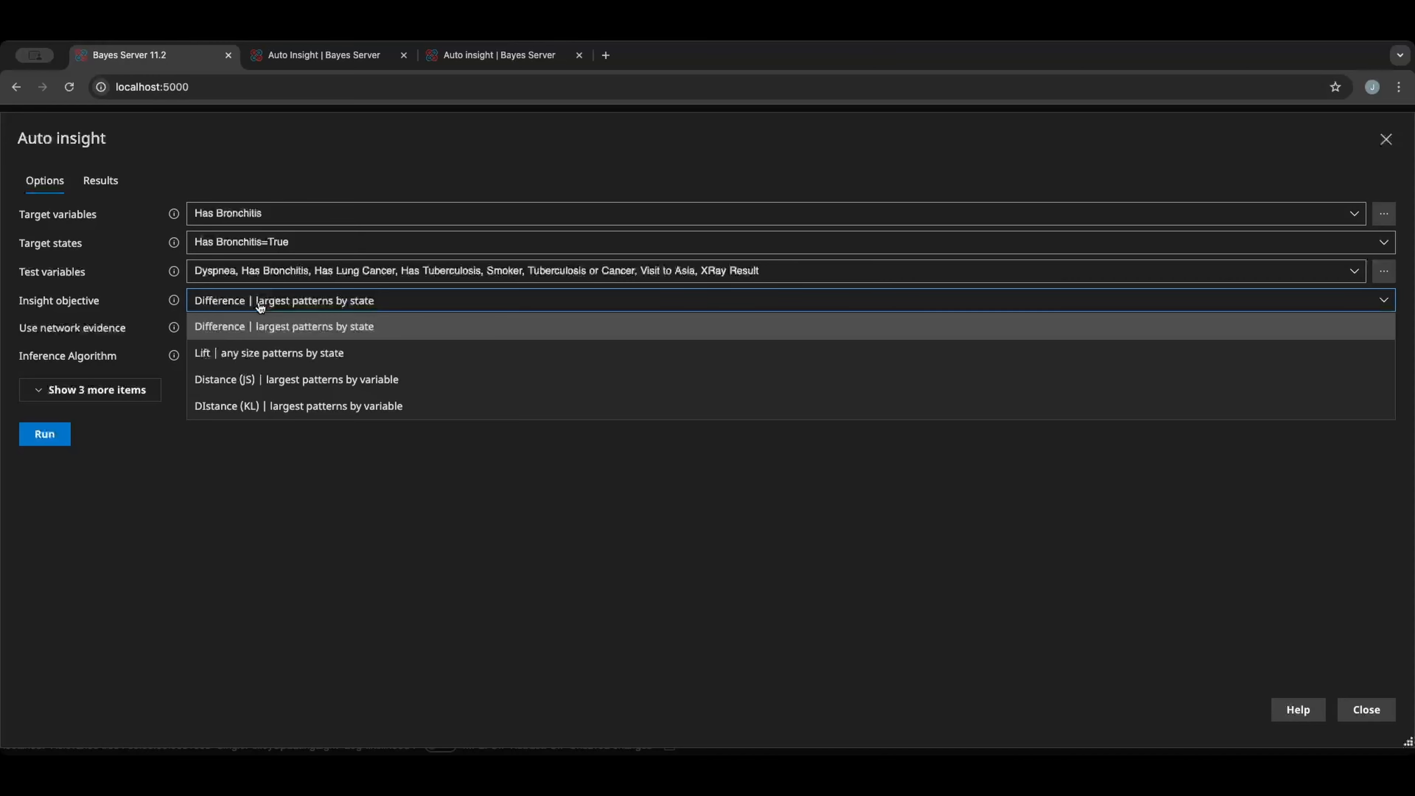
{"action": "left_click", "coordinate": [260, 308]}
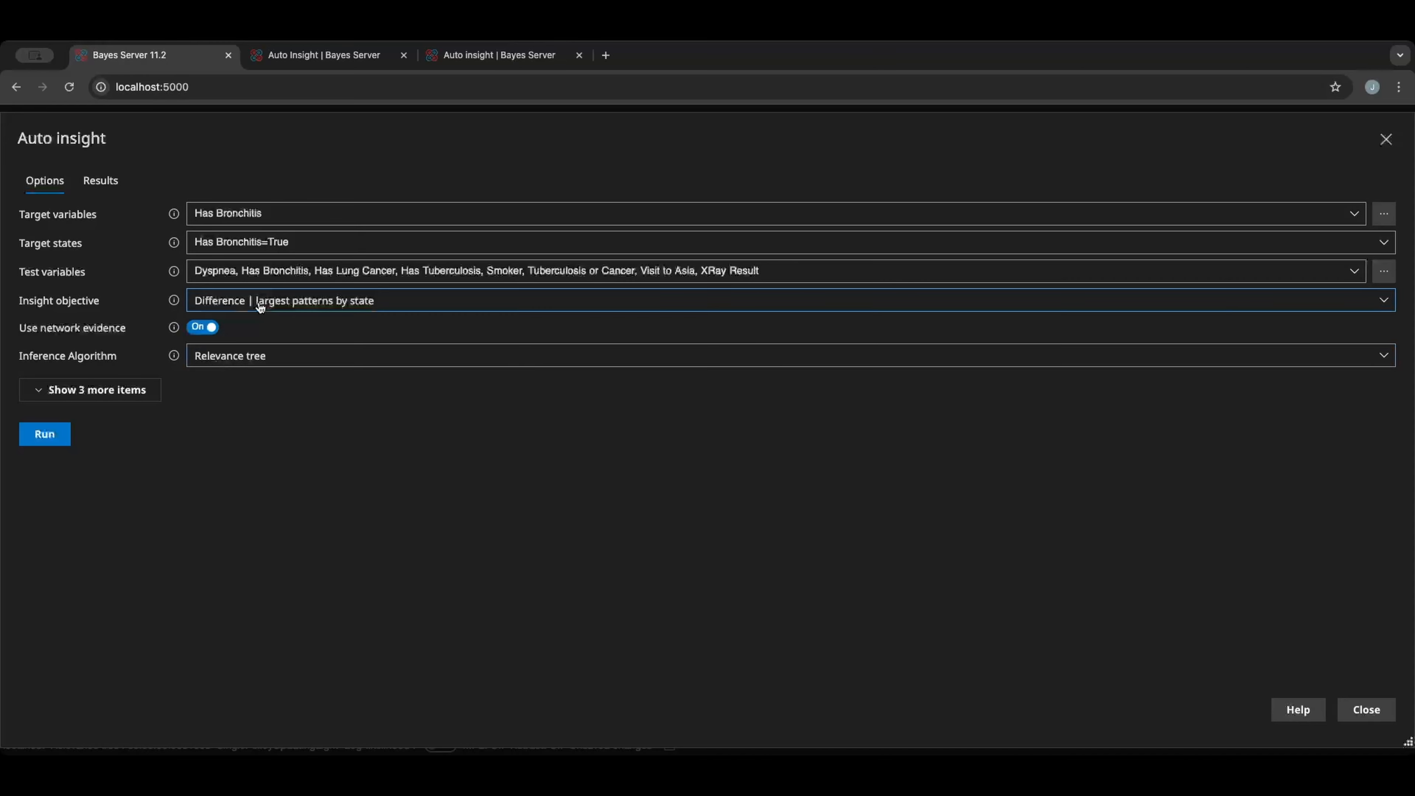
{"action": "left_click", "coordinate": [111, 182]}
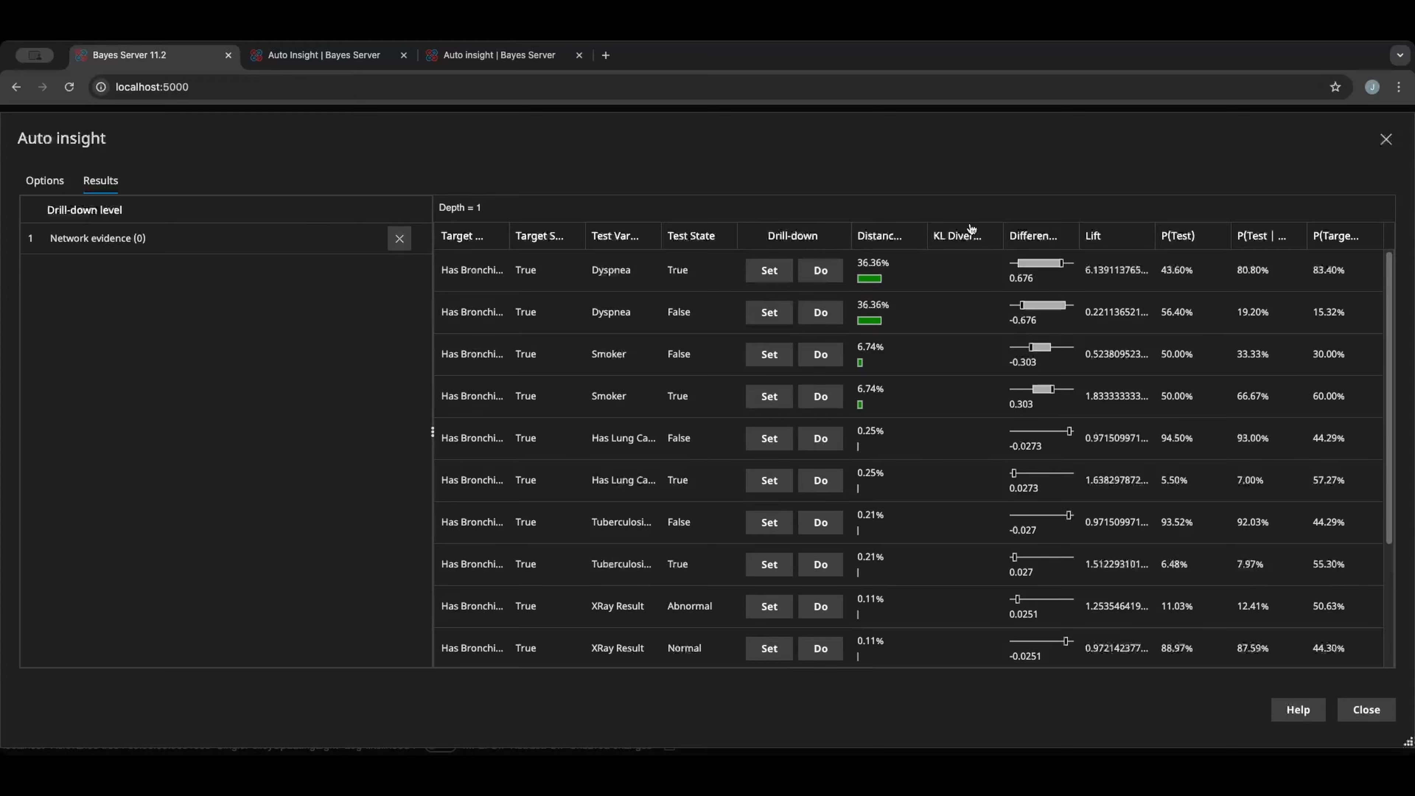
Rank the insight results by lift and by distance, both in descending order, and close Auto Insight.
{"action": "left_click", "coordinate": [1122, 248]}
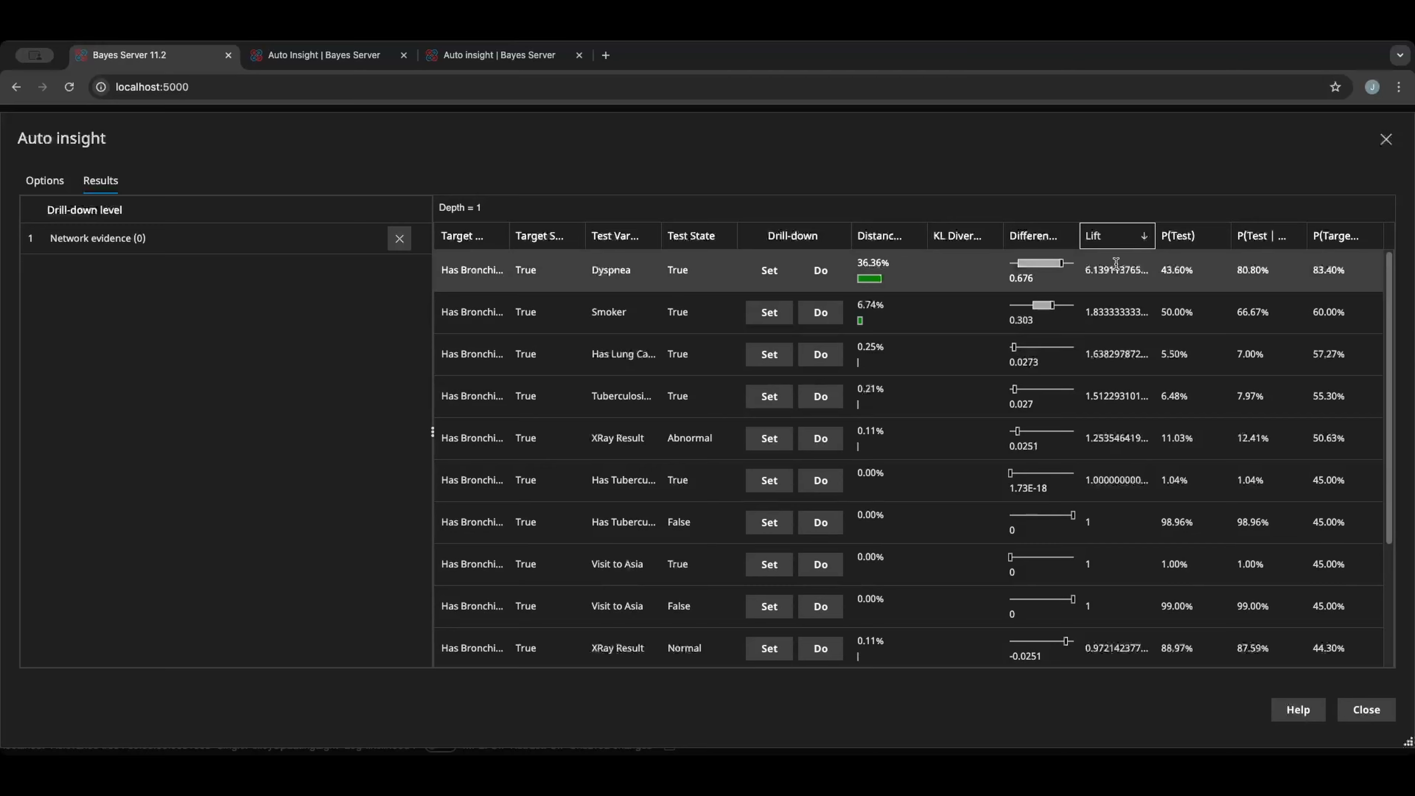
{"action": "left_click", "coordinate": [879, 237]}
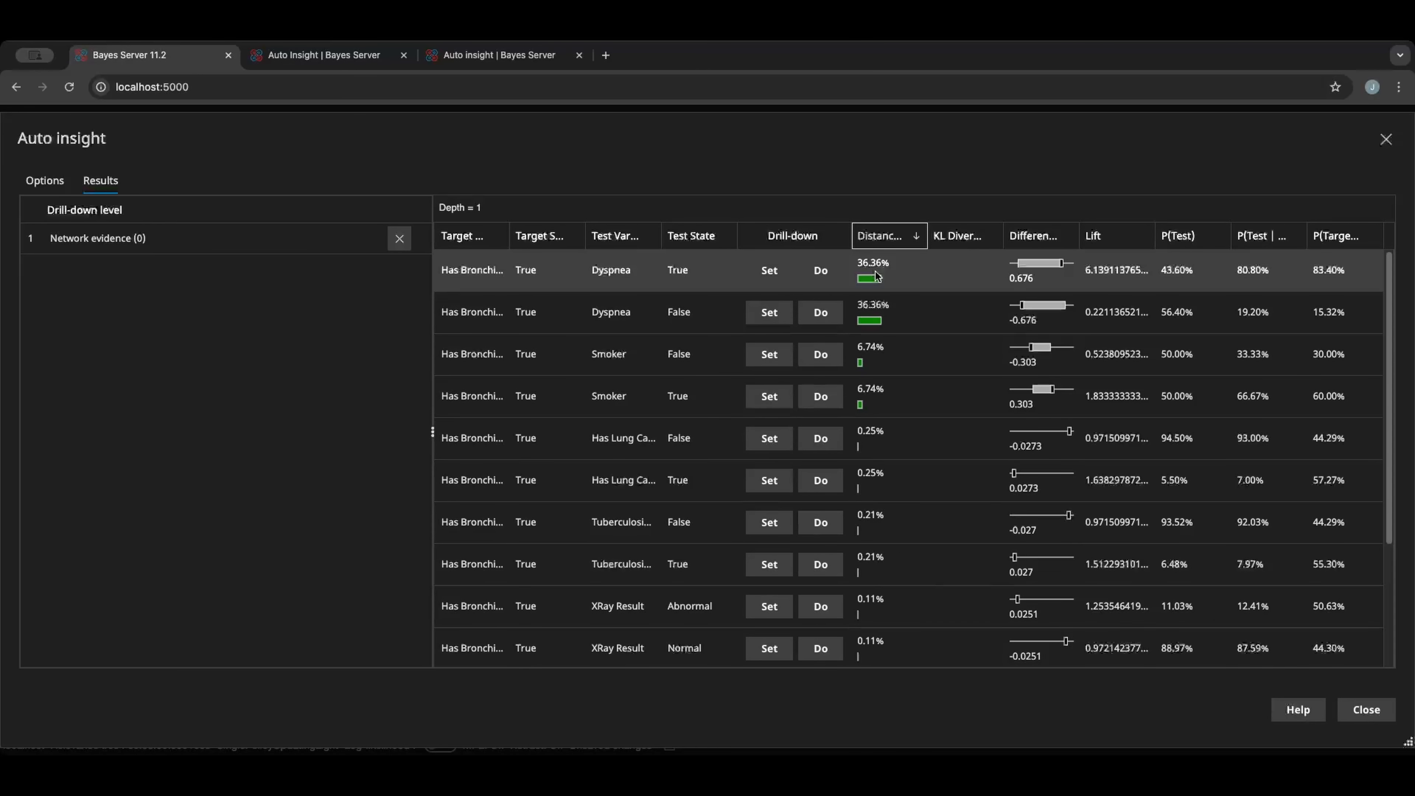
{"action": "left_click", "coordinate": [1365, 710]}
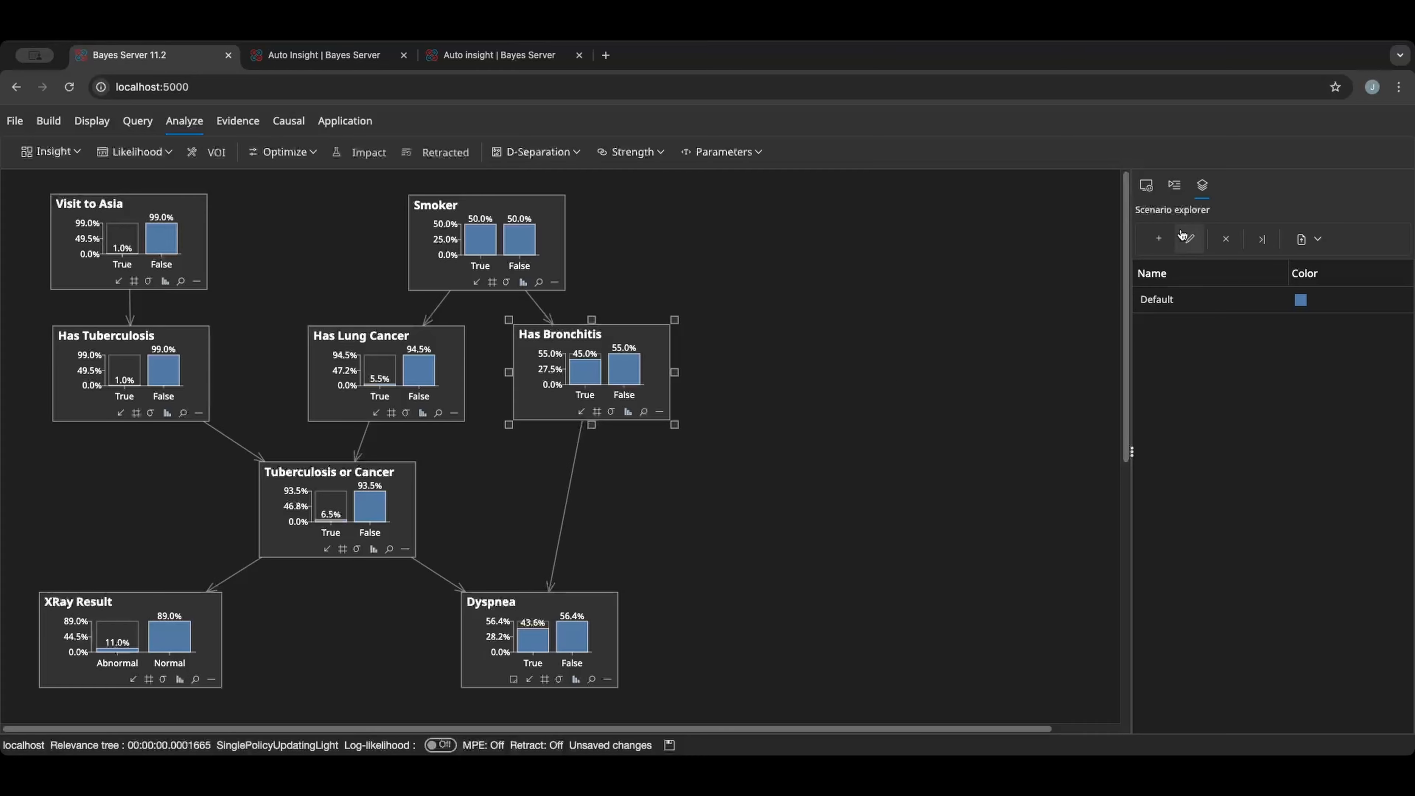
Add a scenario named New scenario, and set Has Bronchitis to True in Default and False in New scenario.
{"action": "left_click", "coordinate": [1162, 239]}
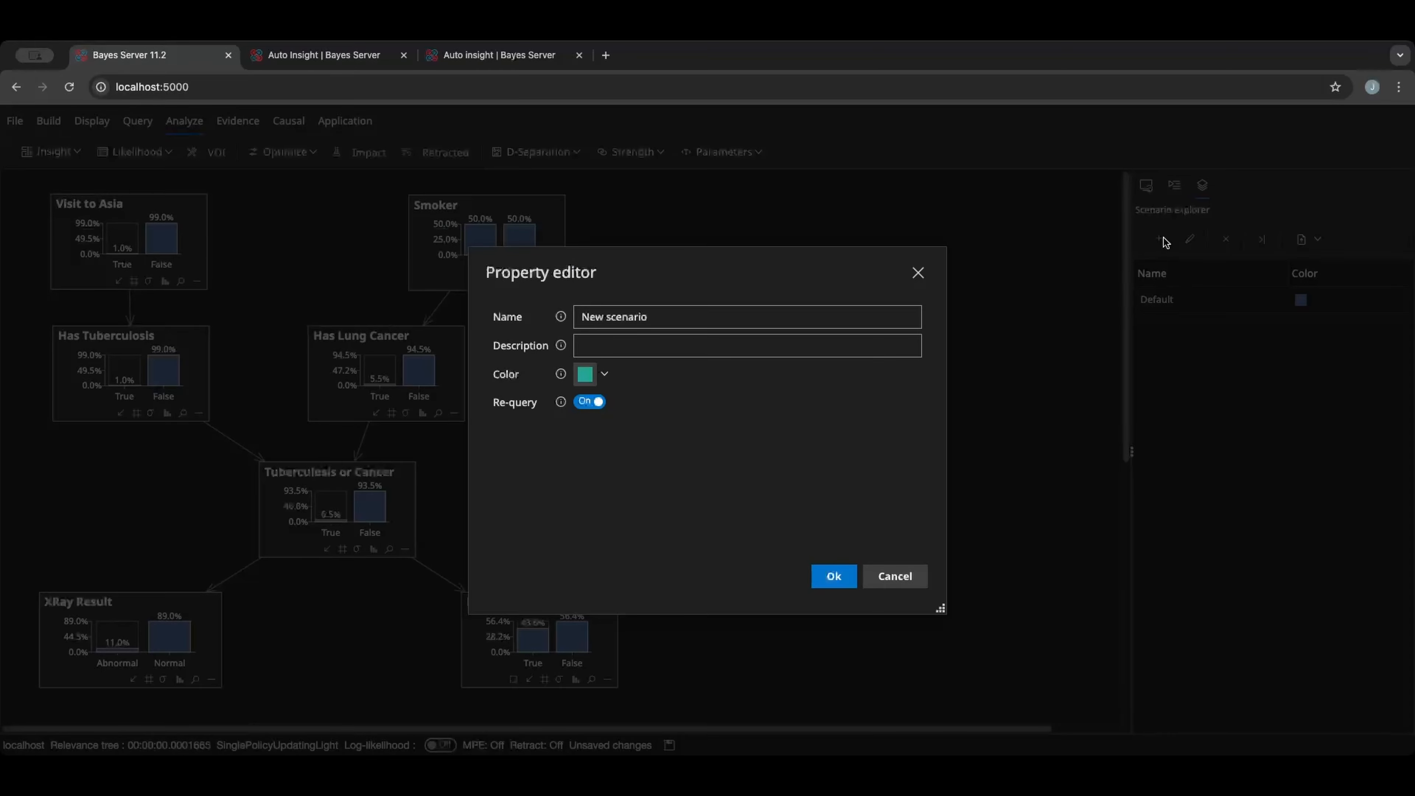
{"action": "left_click", "coordinate": [839, 582]}
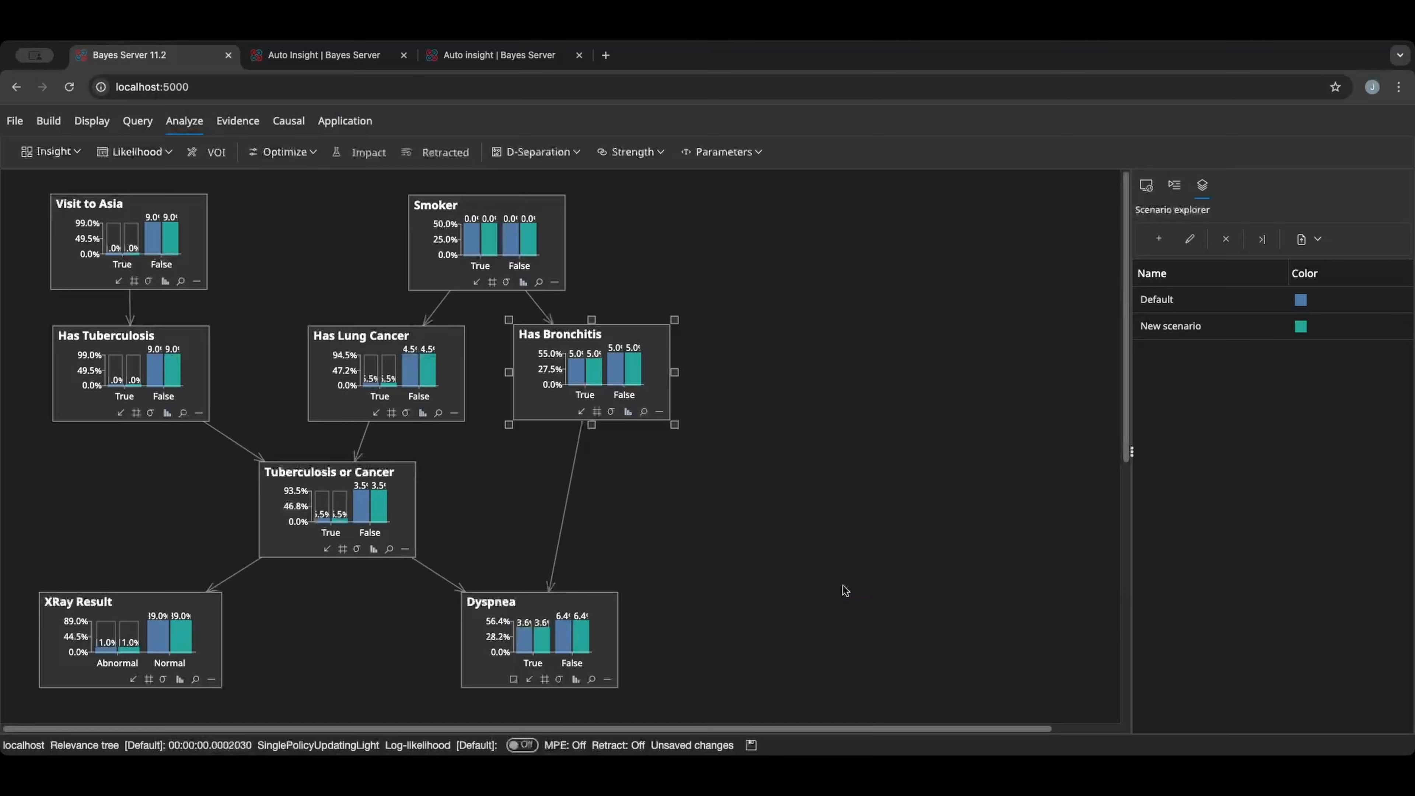
{"action": "double_click", "coordinate": [583, 379]}
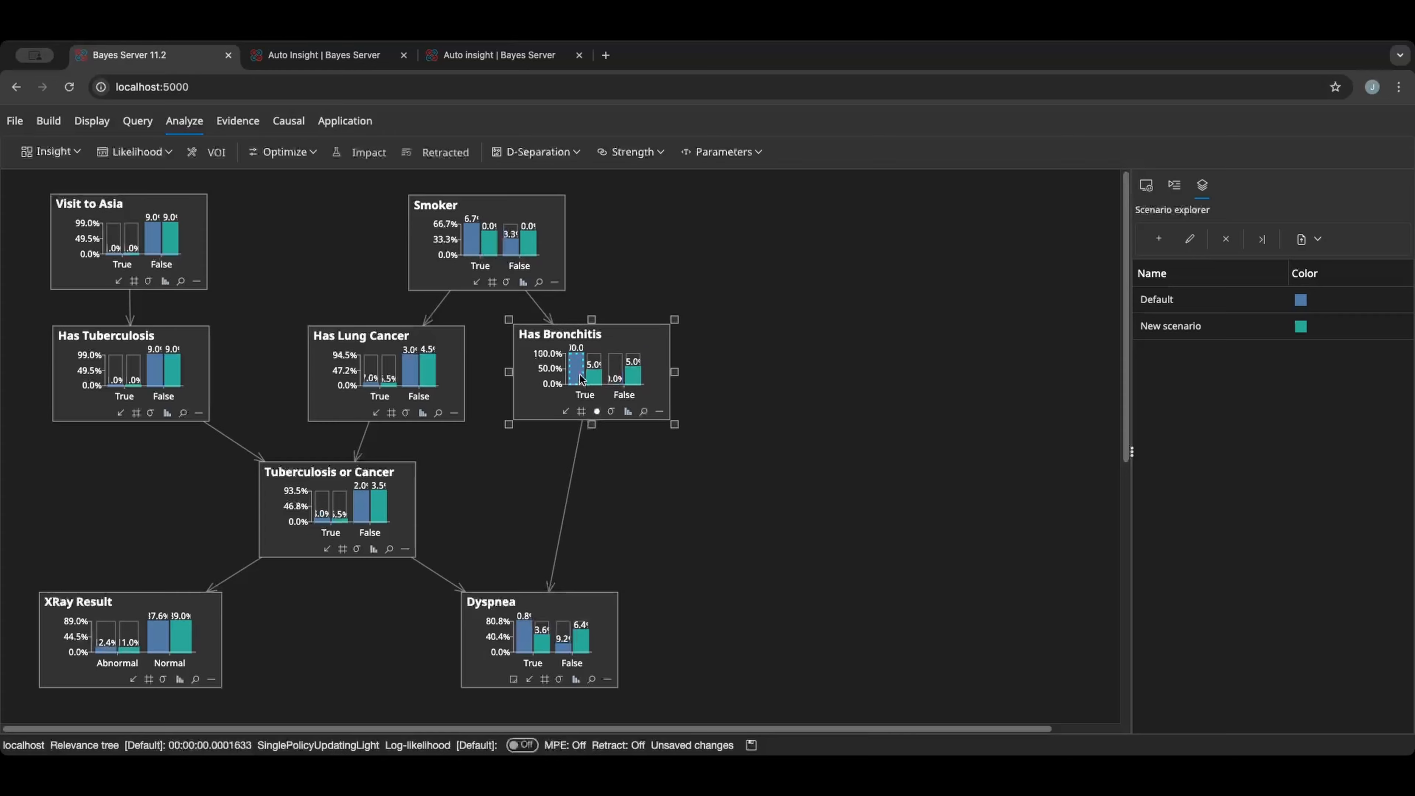
{"action": "double_click", "coordinate": [634, 379]}
{"action": "left_click", "coordinate": [589, 220]}
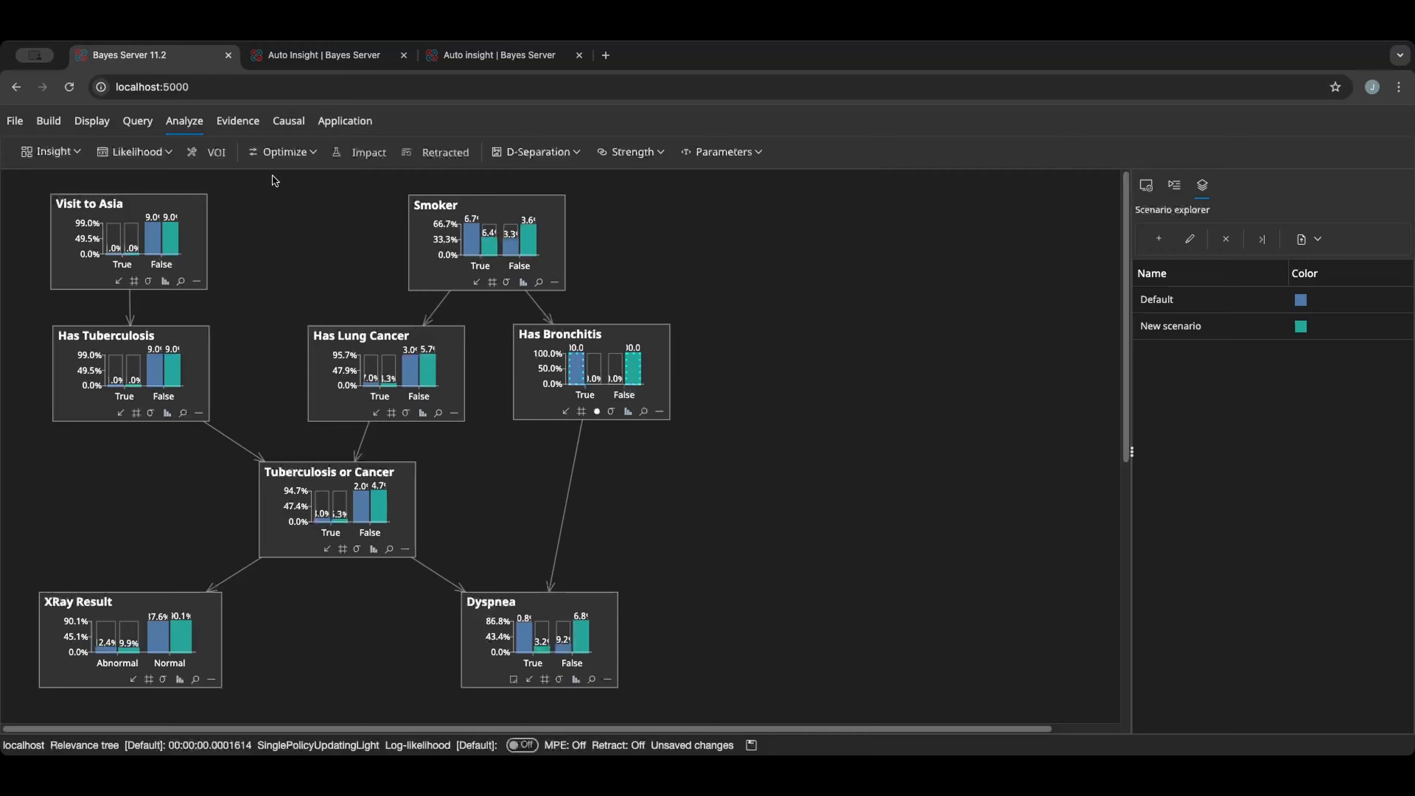
Calculate the Jensen Shannon divergence of Dyspnea between the Default and New scenario scenarios, and check what the measure means.
{"action": "left_click", "coordinate": [128, 127]}
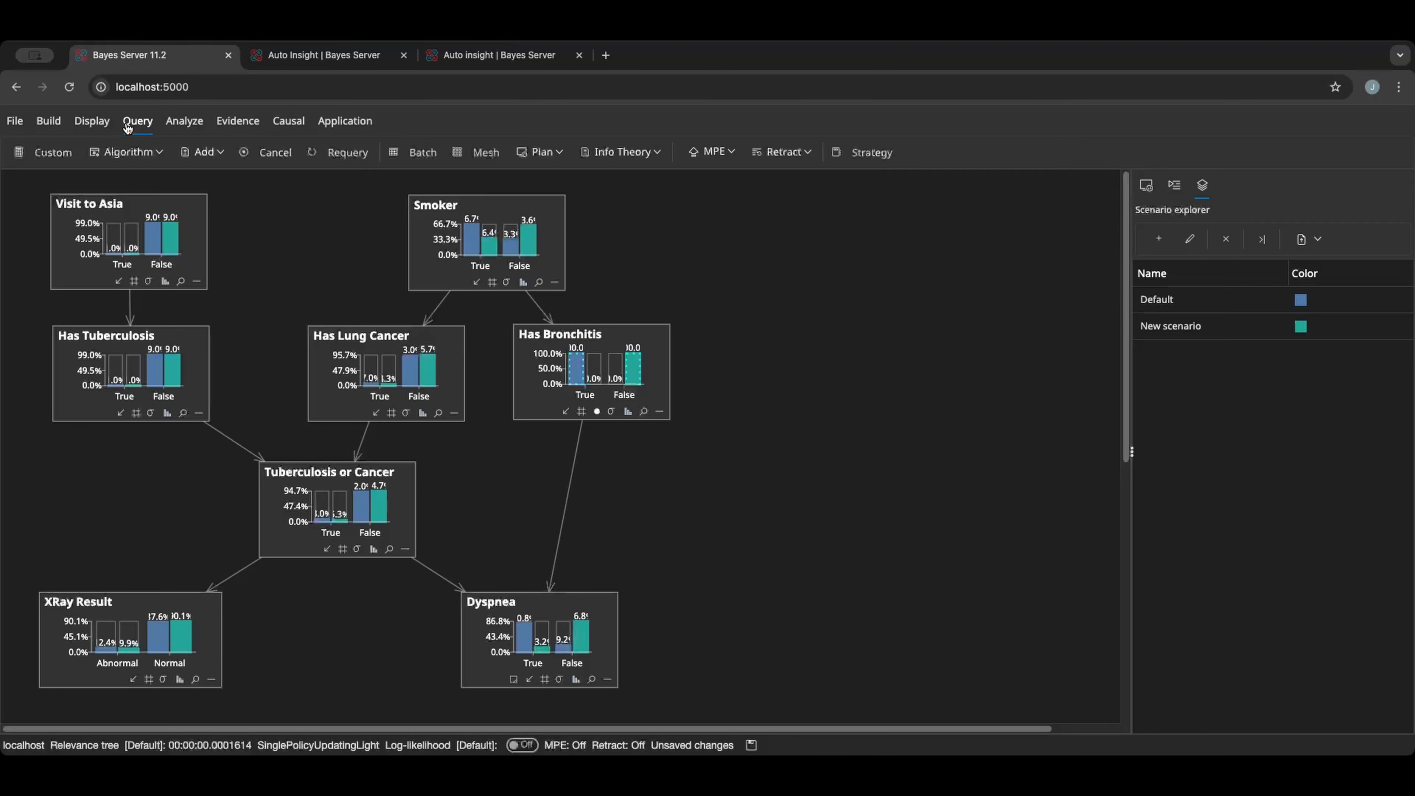
{"action": "left_click", "coordinate": [625, 160]}
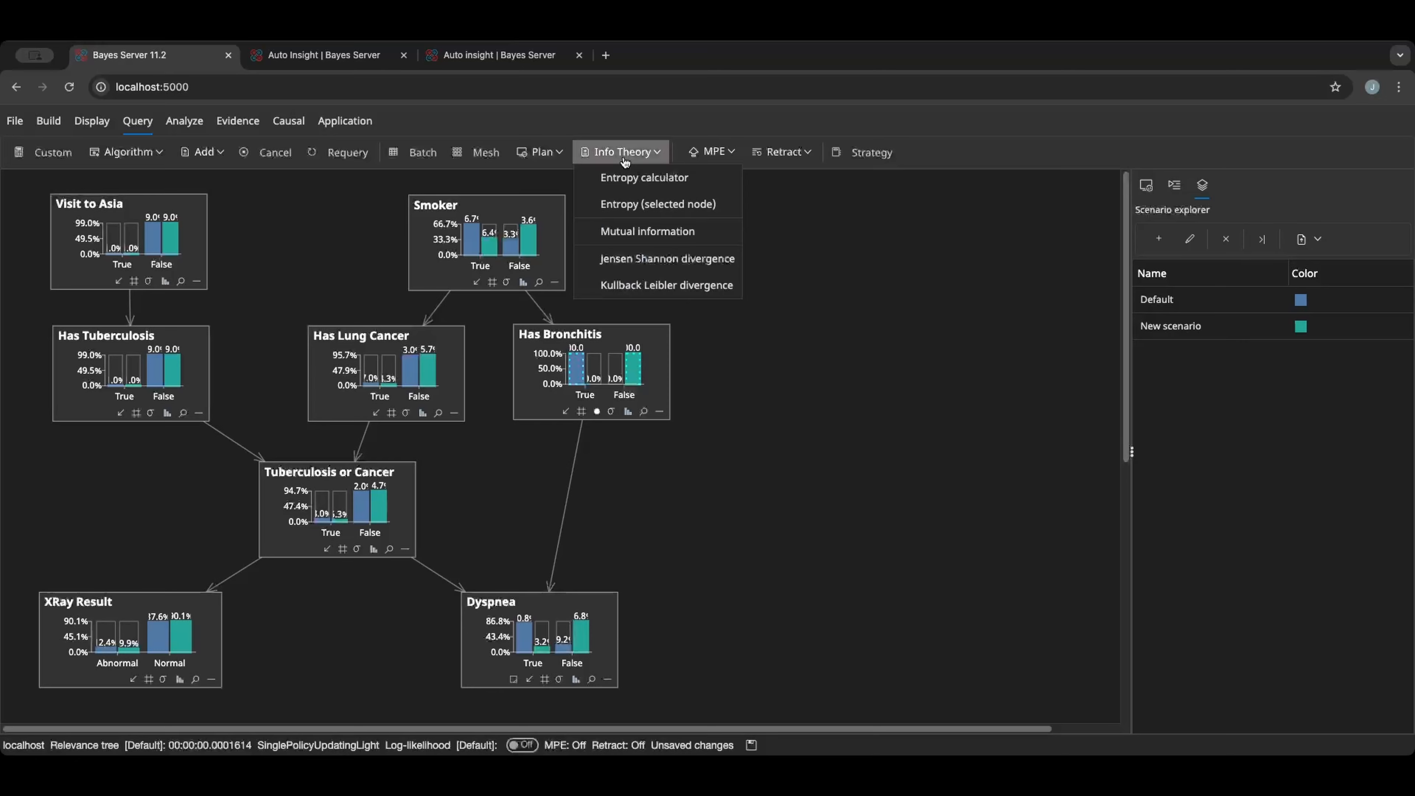
{"action": "left_click", "coordinate": [659, 264]}
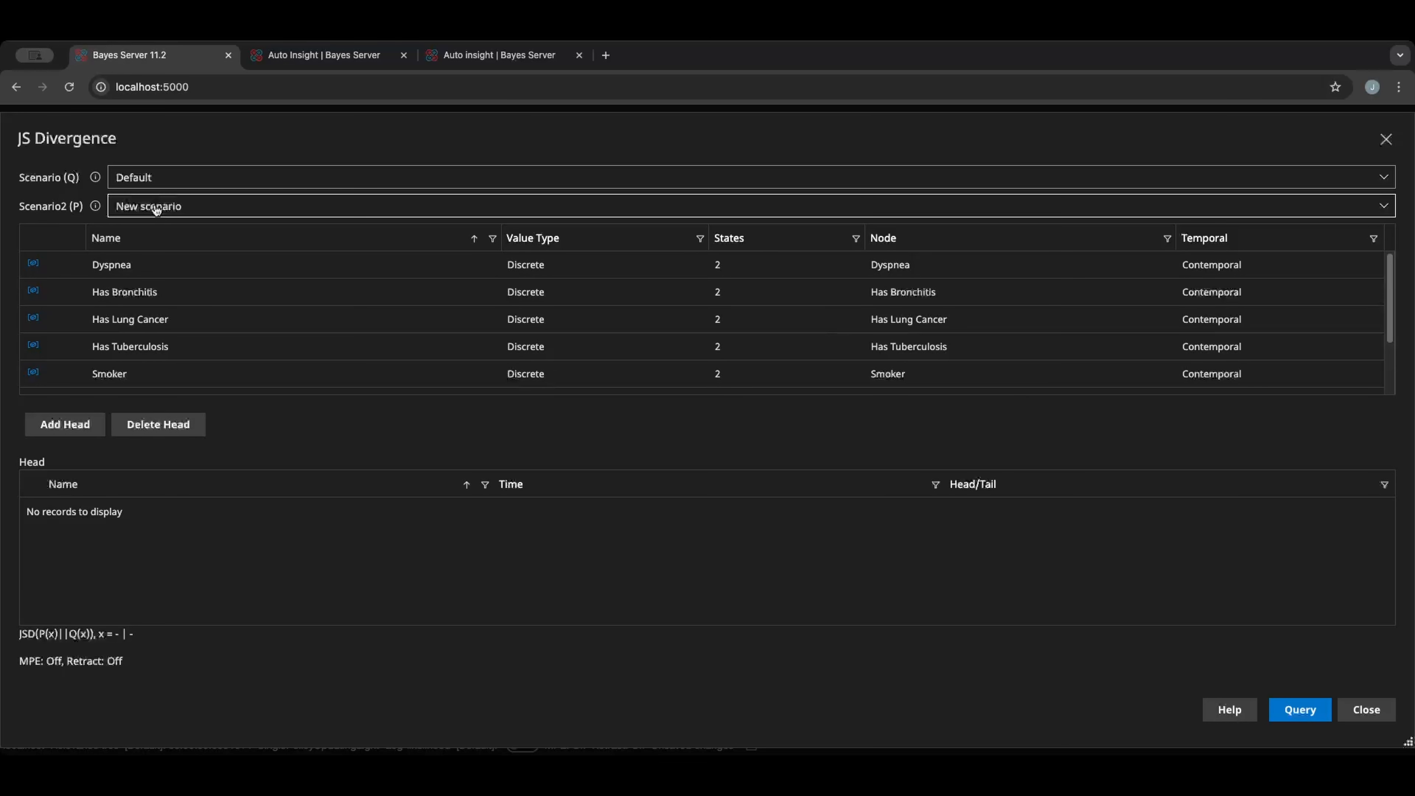
{"action": "double_click", "coordinate": [144, 272]}
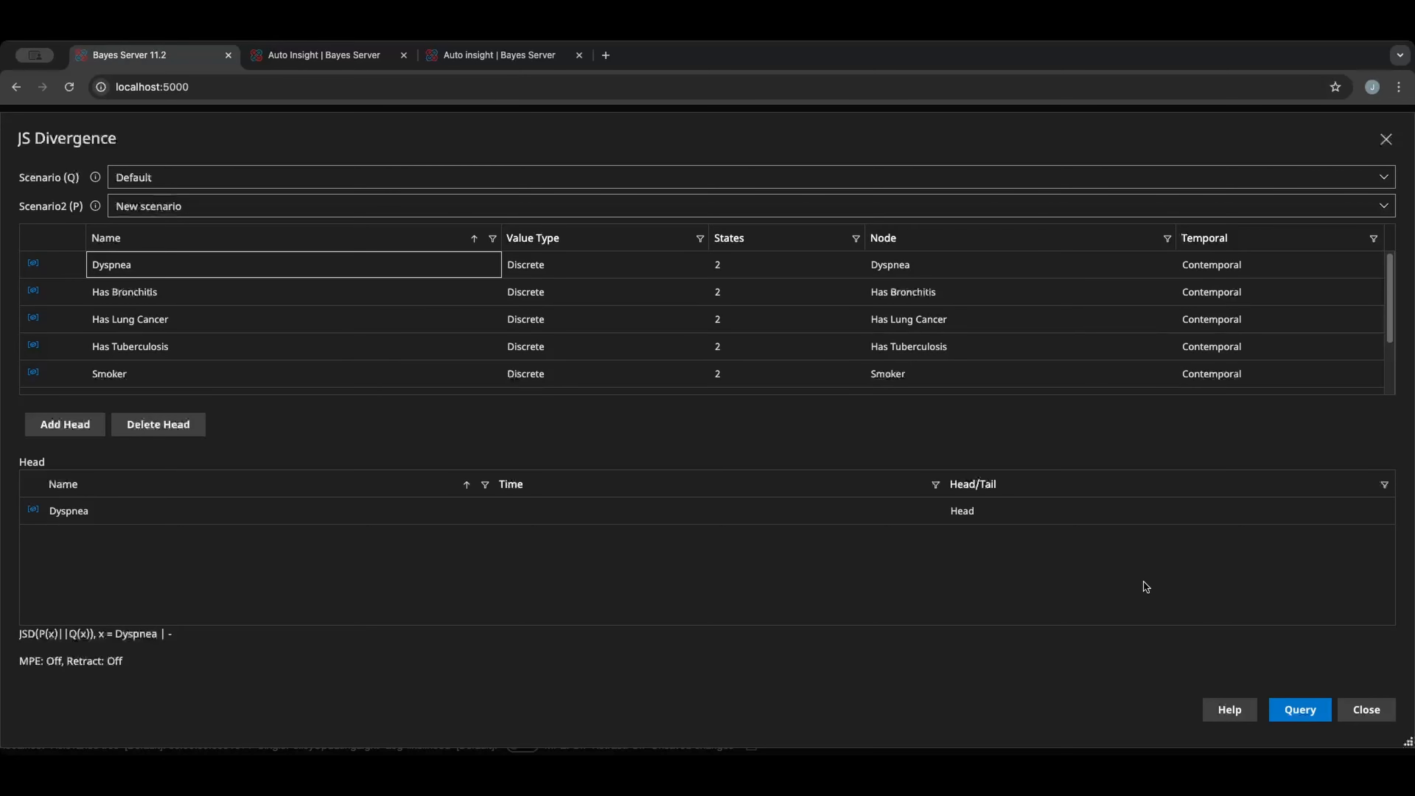
{"action": "left_click", "coordinate": [1304, 713]}
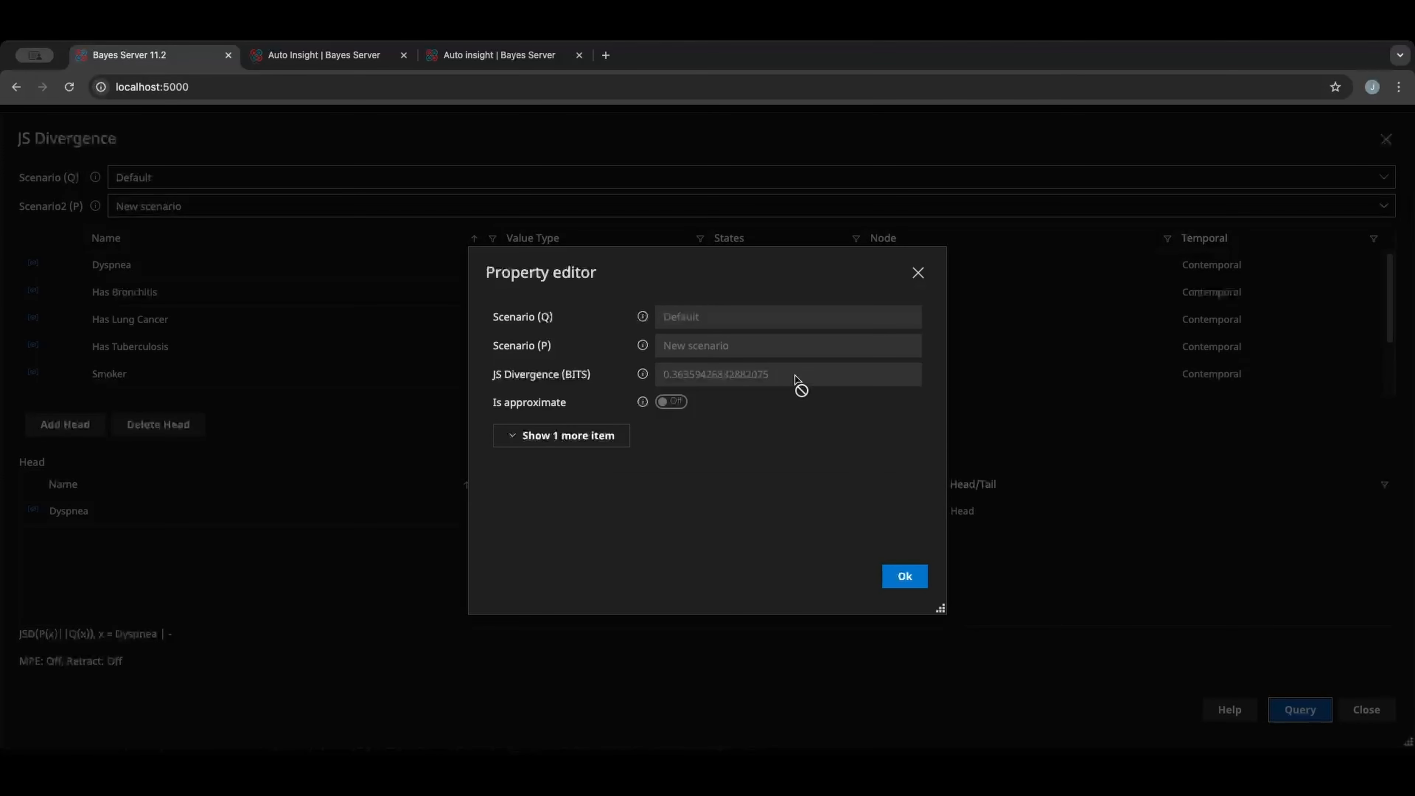
{"action": "left_click_drag", "start_coordinate": [795, 376], "coordinate": [665, 376]}
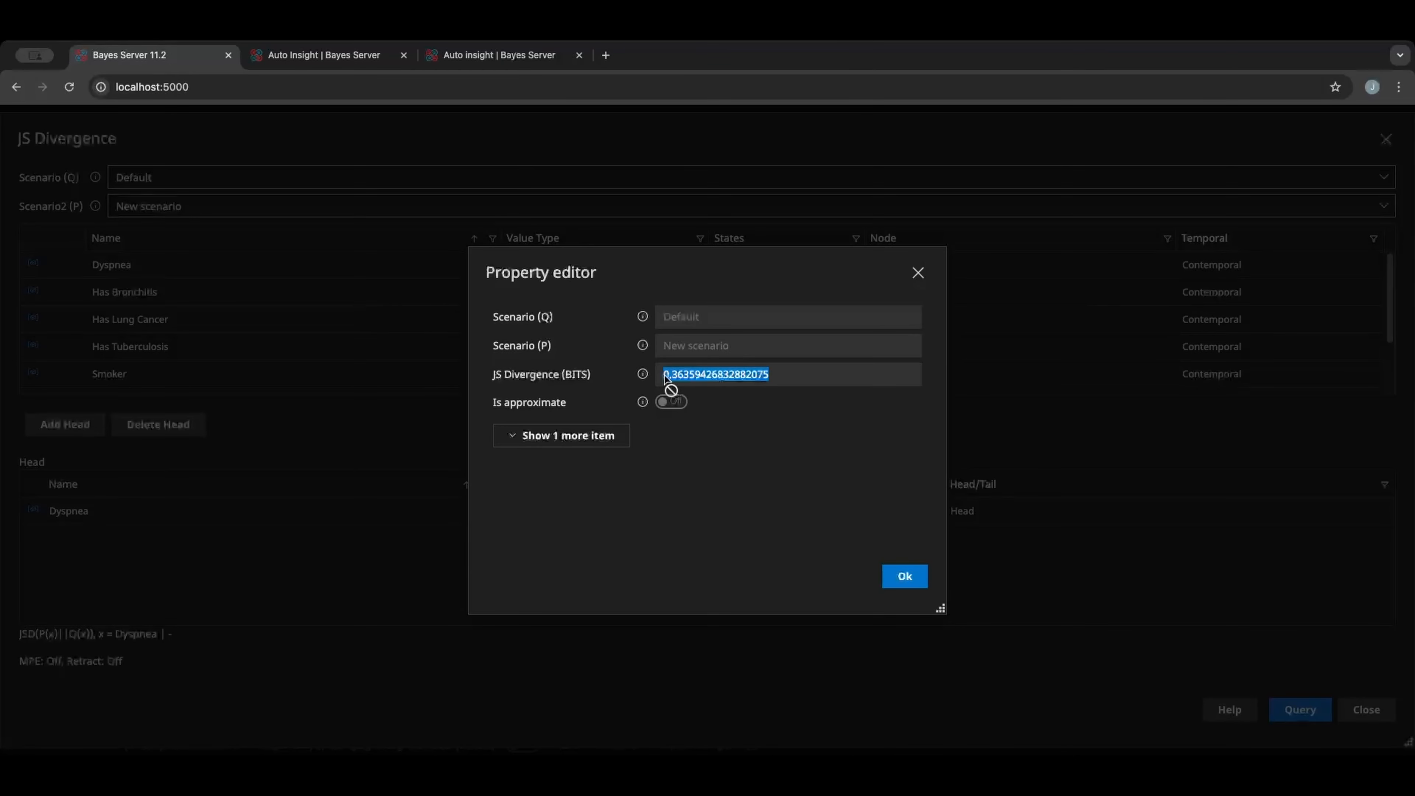
{"action": "mouse_move", "coordinate": [644, 375]}
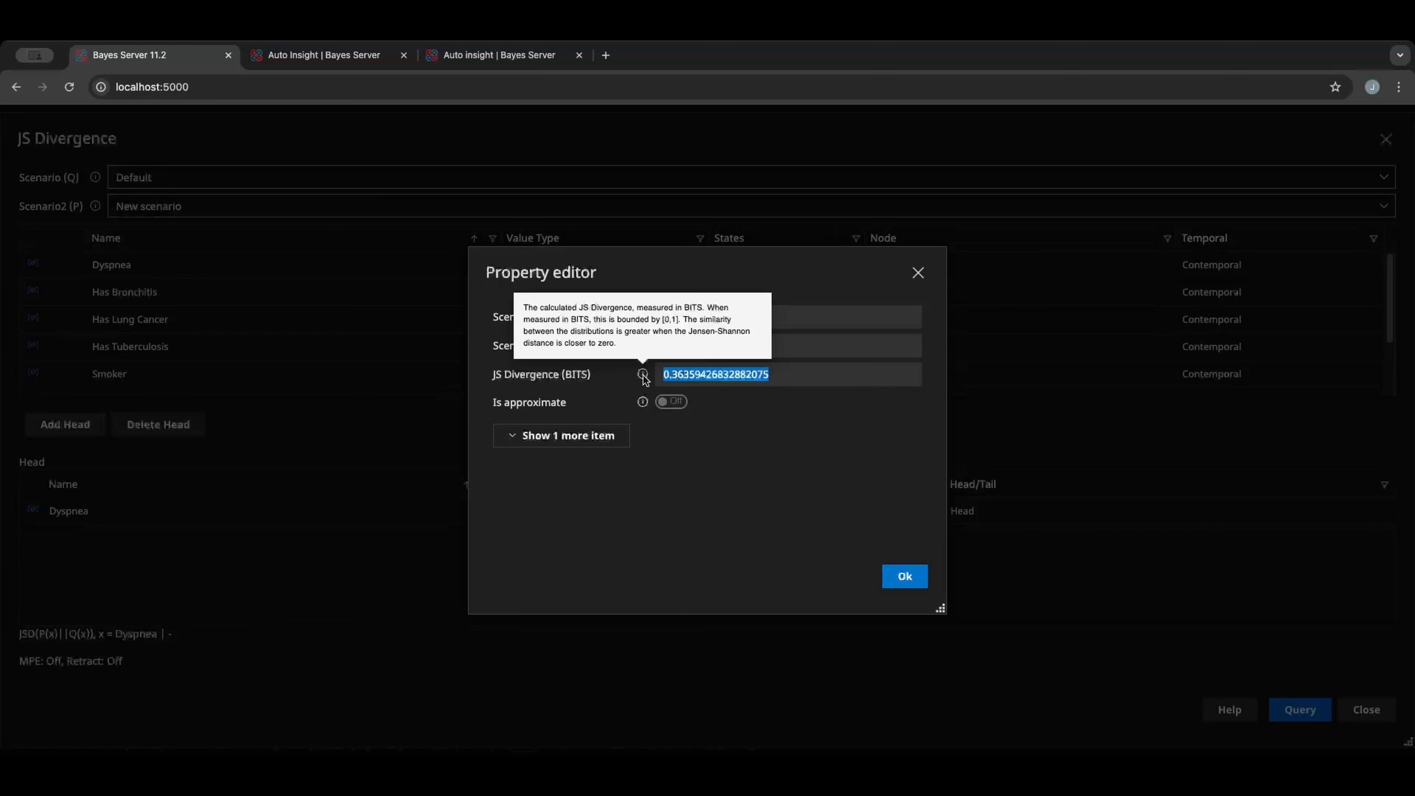
{"action": "left_click", "coordinate": [896, 577]}
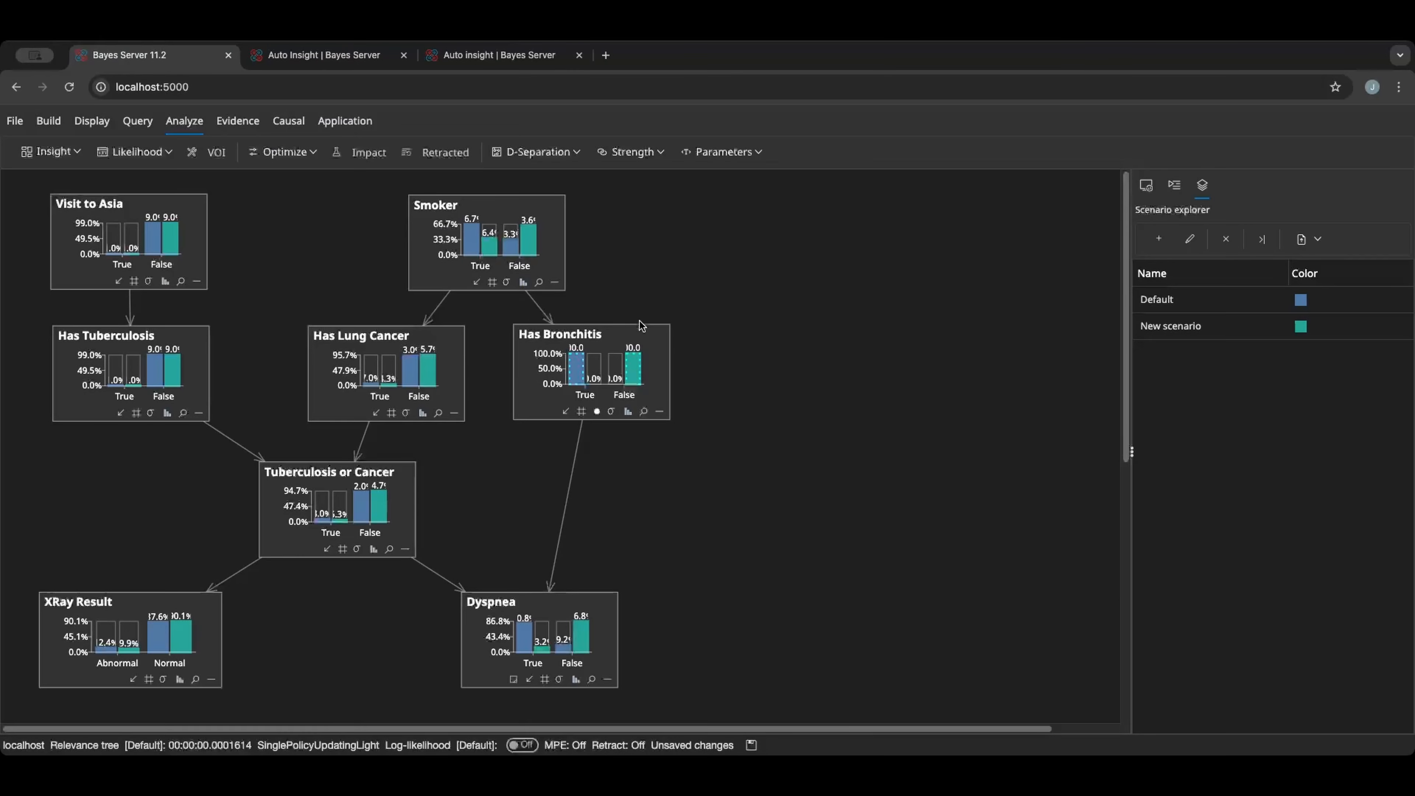
Clear the Has Bronchitis evidence from both the Default and New scenario scenarios.
{"action": "left_click", "coordinate": [619, 334]}
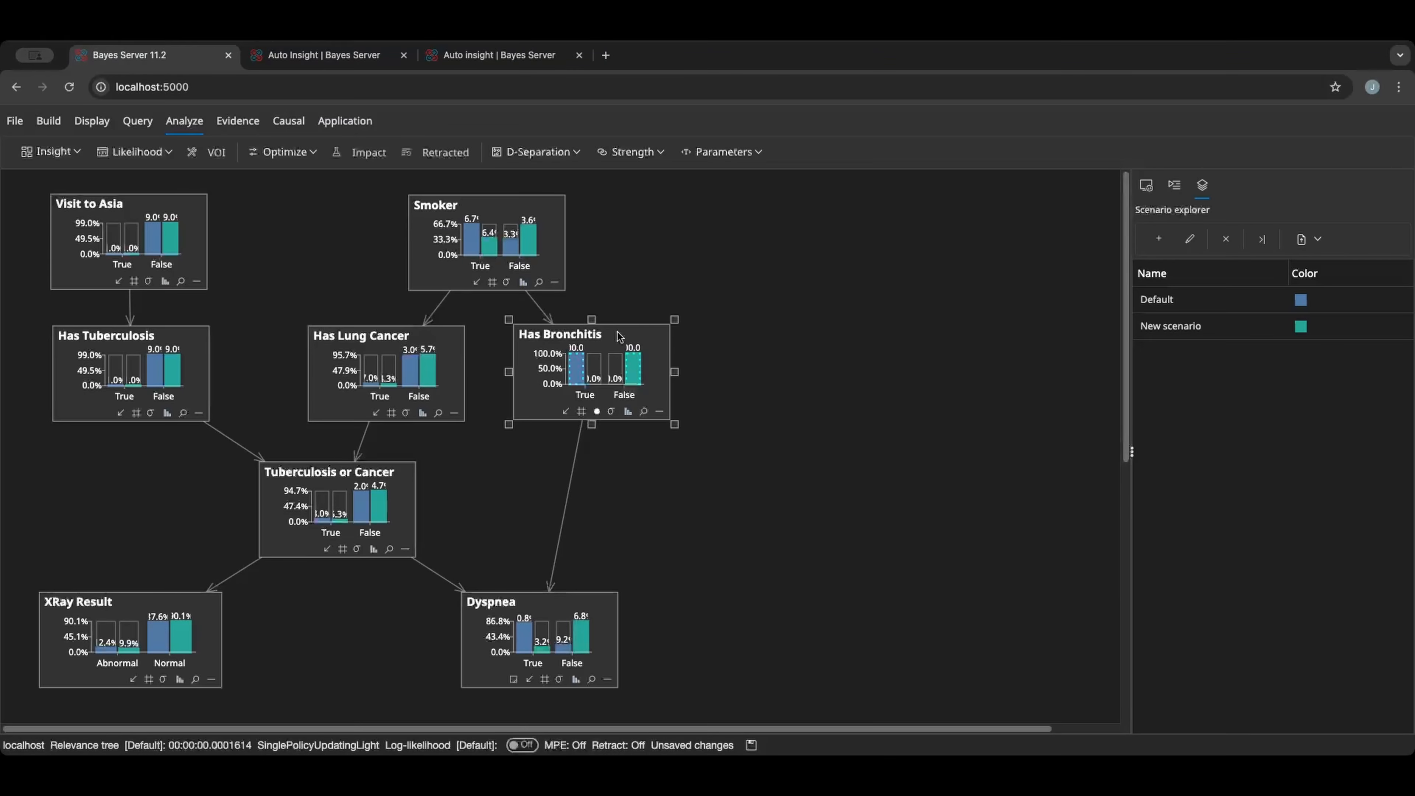
{"action": "left_click", "coordinate": [581, 364]}
{"action": "left_click", "coordinate": [629, 368]}
{"action": "left_click", "coordinate": [638, 201]}
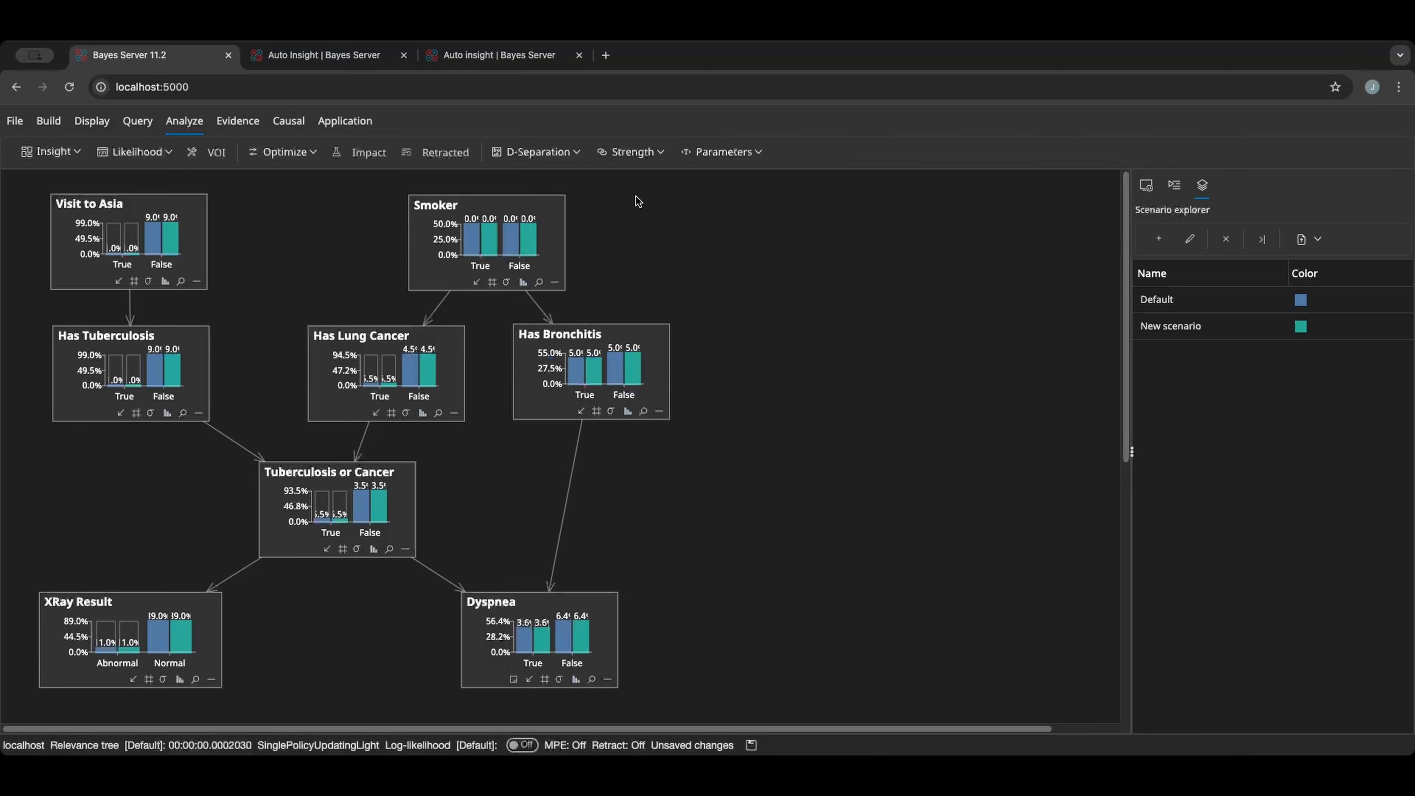
Delete the scenario named New scenario, and run Auto Insight on Has Bronchitis with only Has Bronchitis=True as target state.
{"action": "left_click", "coordinate": [1232, 327]}
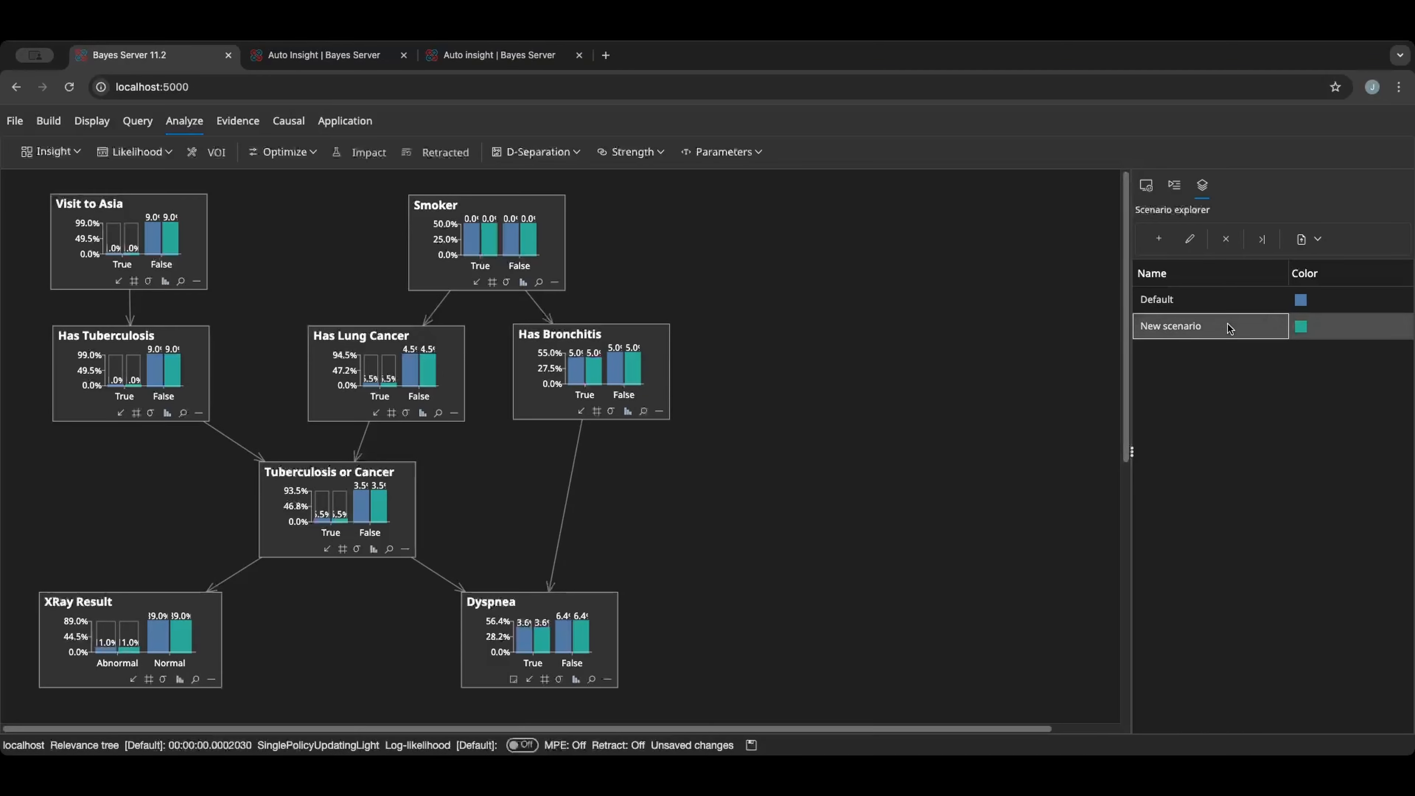
{"action": "left_click", "coordinate": [1220, 244]}
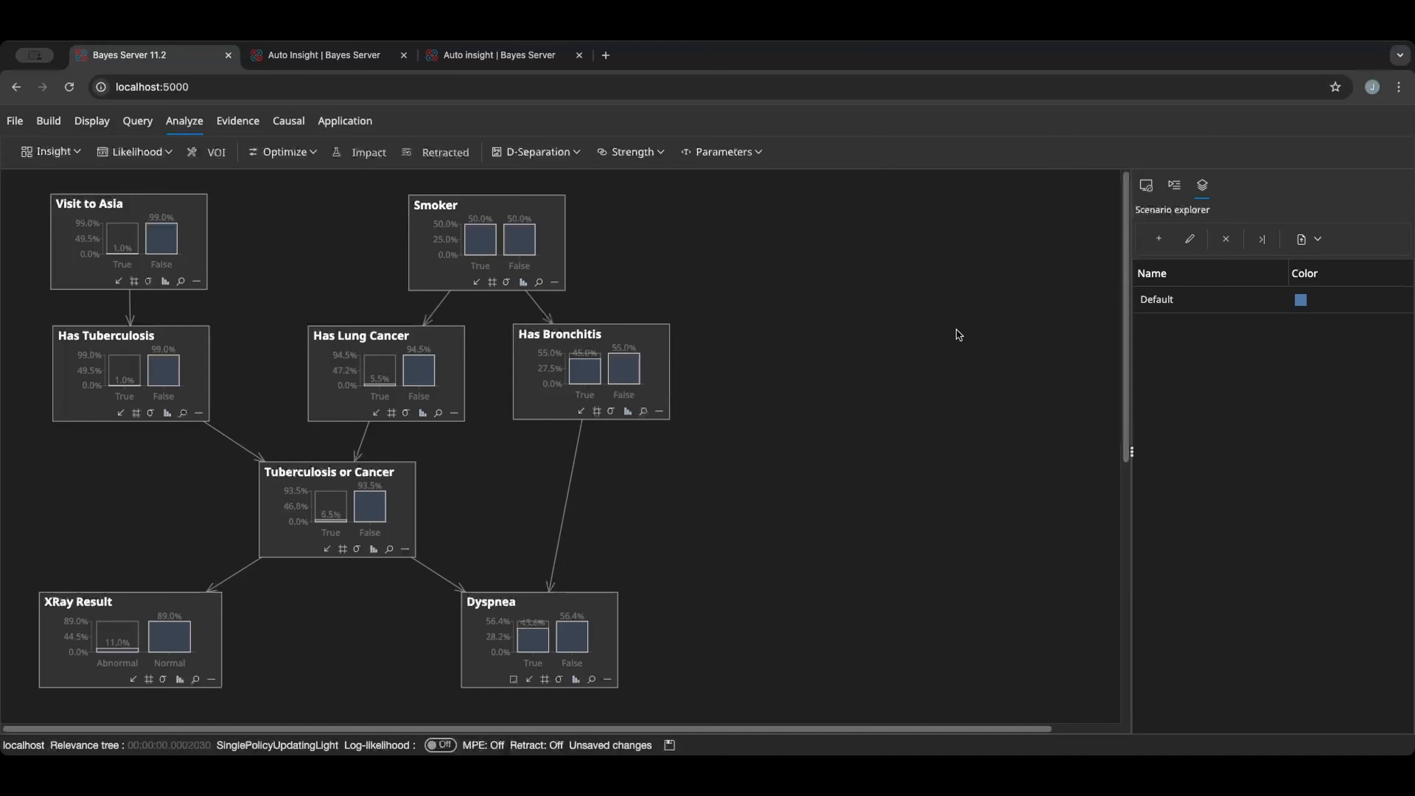
{"action": "left_click", "coordinate": [659, 339]}
{"action": "left_click", "coordinate": [46, 155]}
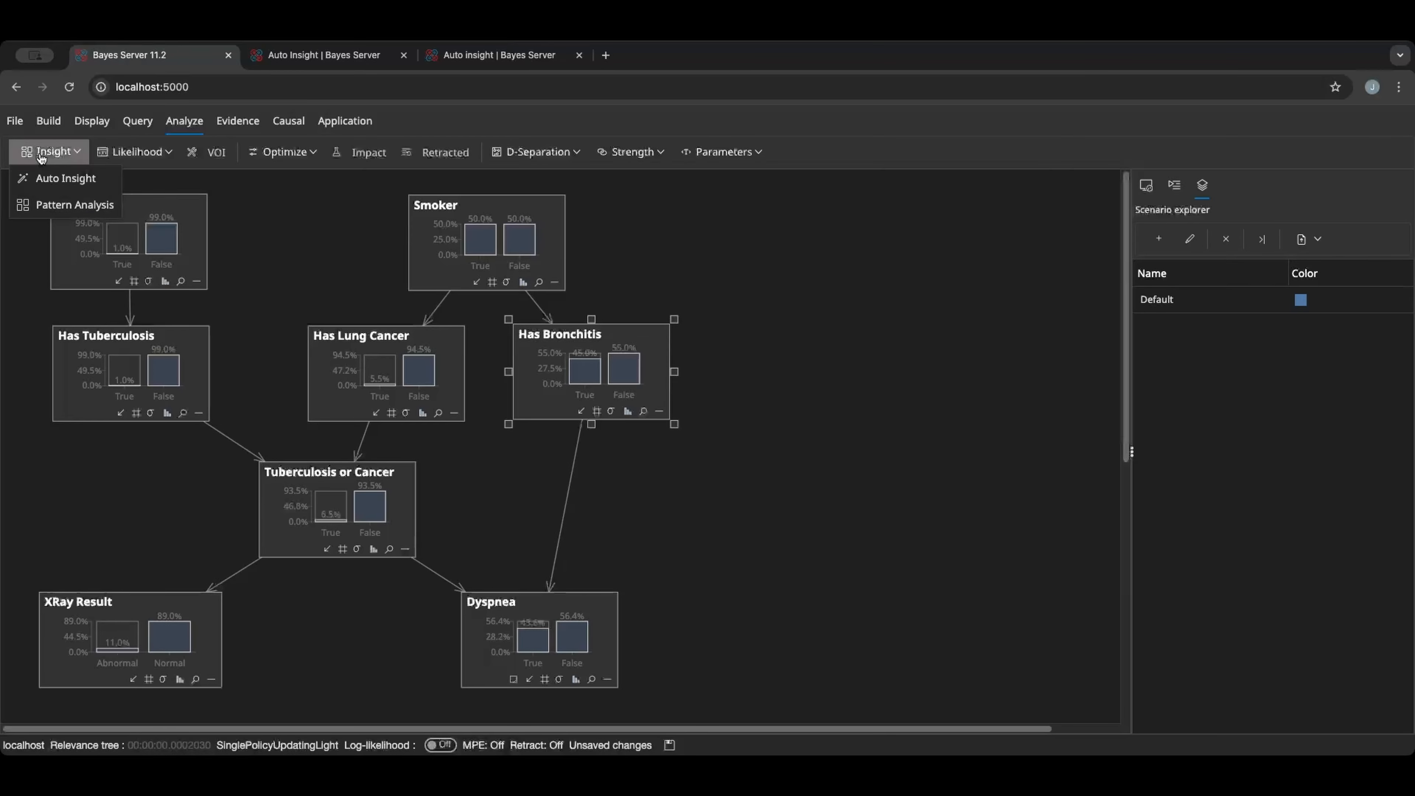
{"action": "left_click", "coordinate": [49, 185]}
{"action": "left_click", "coordinate": [309, 249]}
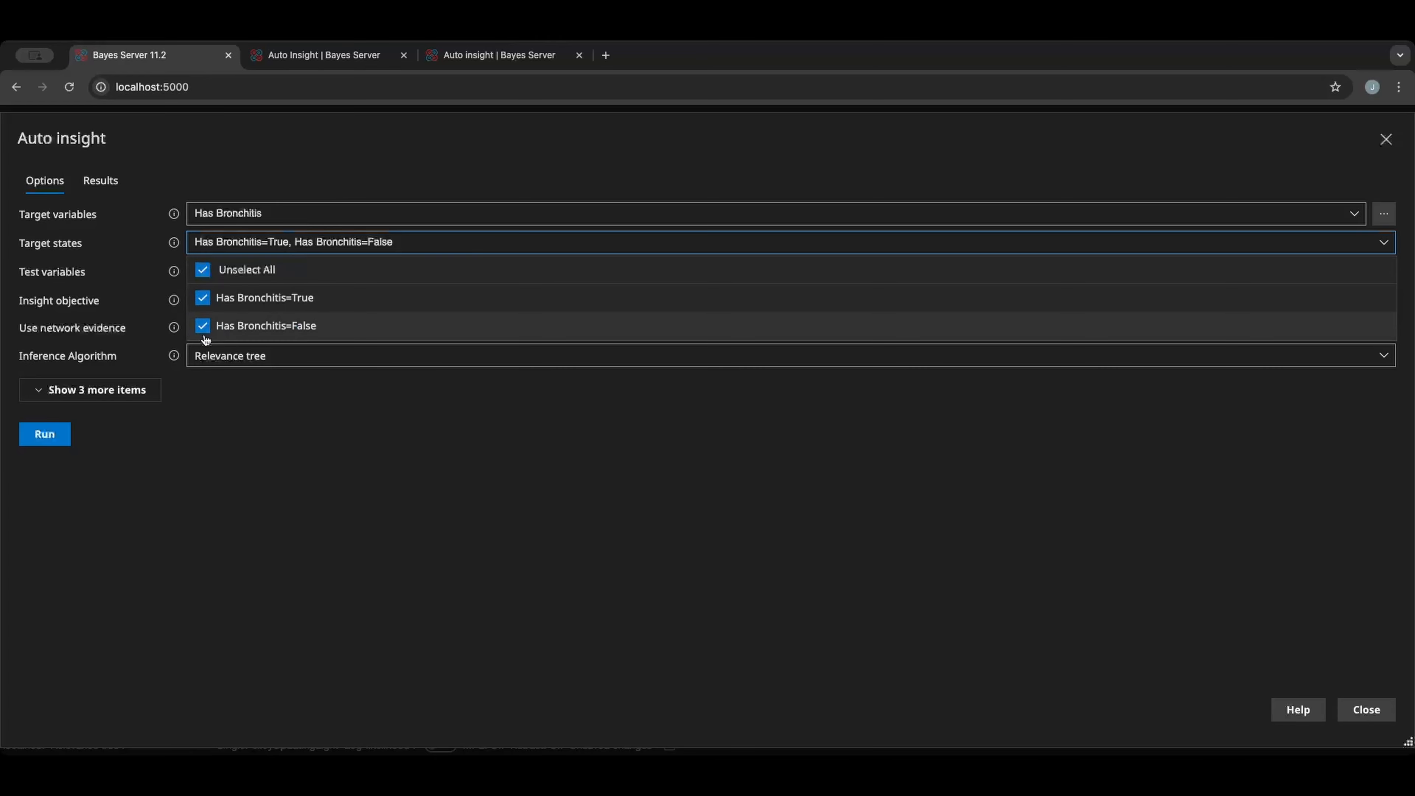
{"action": "left_click", "coordinate": [203, 326]}
{"action": "left_click", "coordinate": [210, 428]}
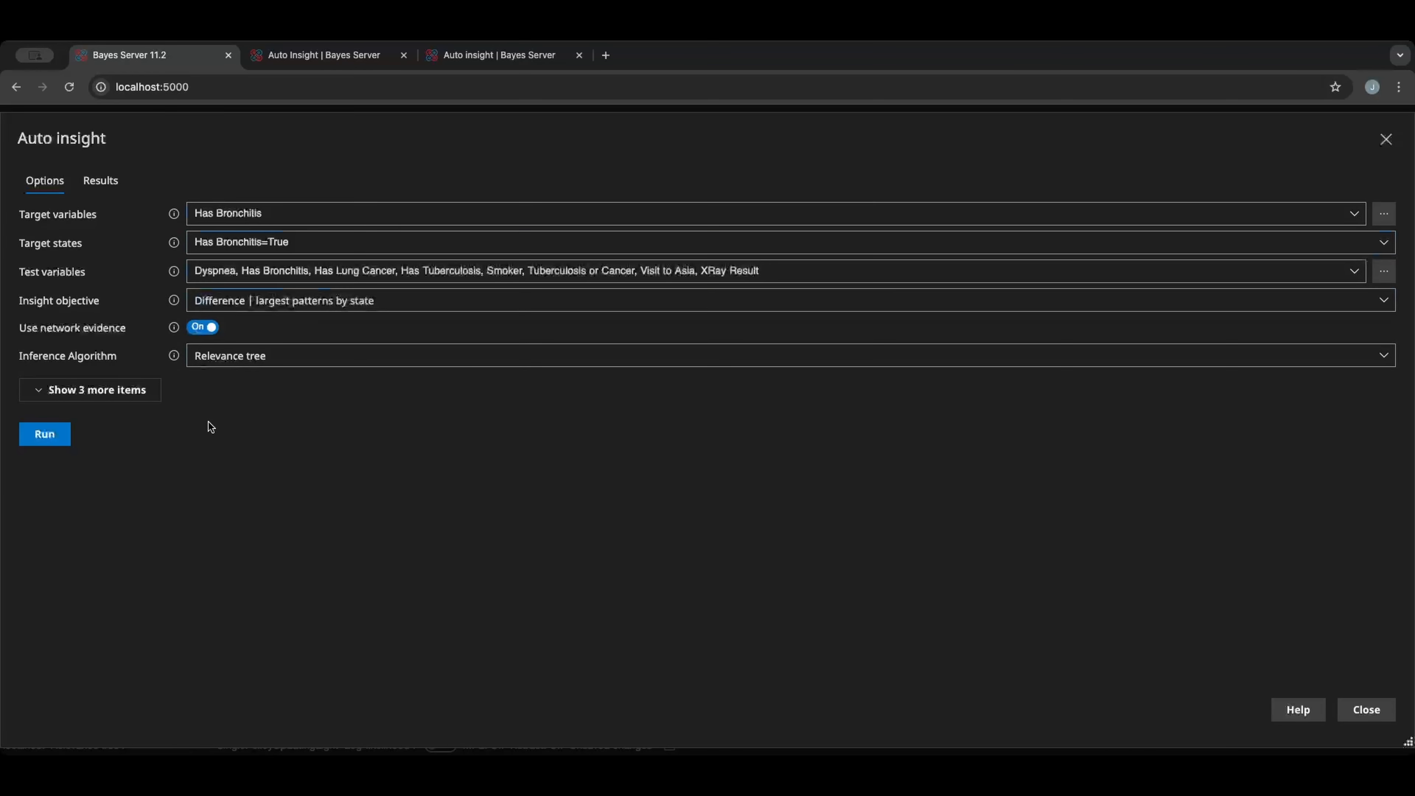
{"action": "left_click", "coordinate": [60, 434]}
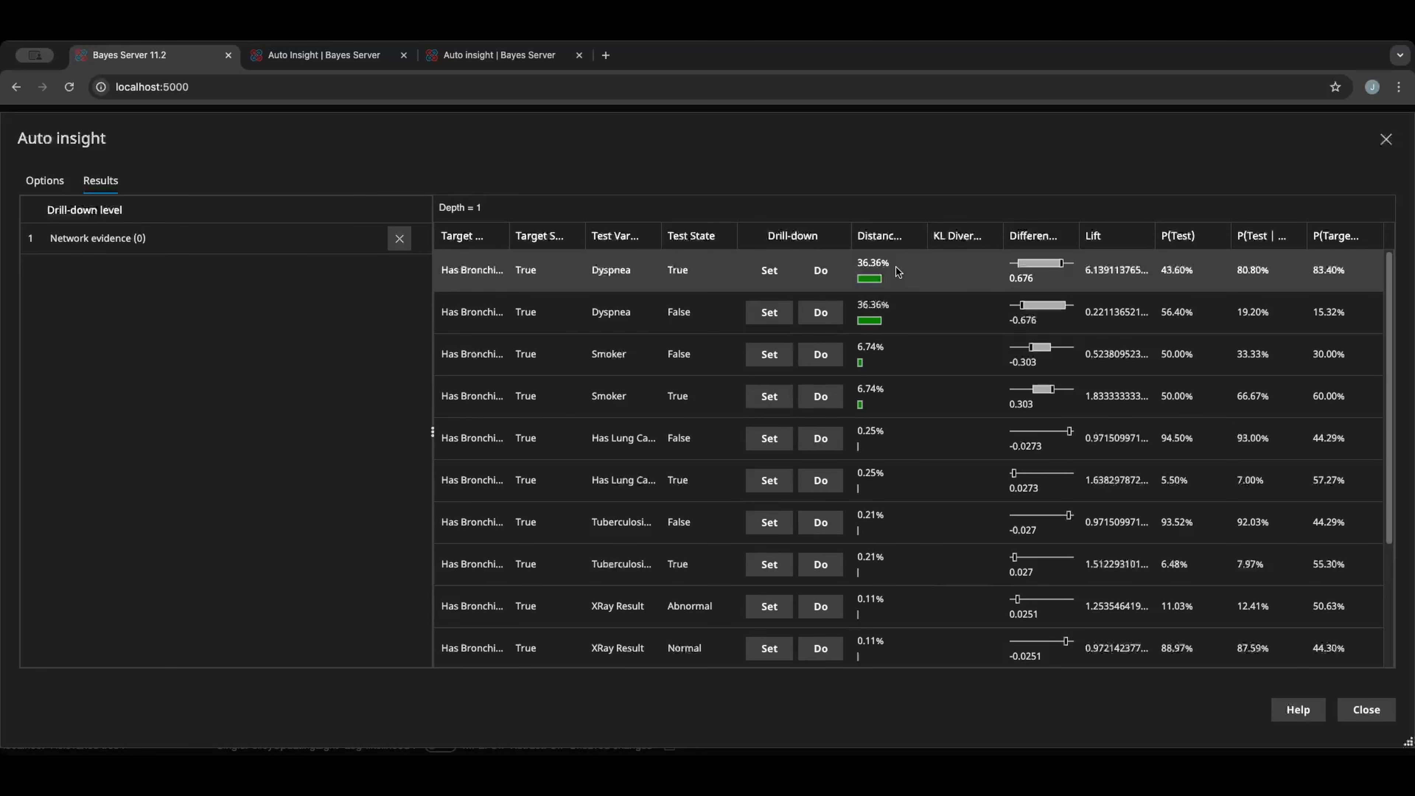
Drill down into the insight results by setting Dyspnea = False, compare both drill-down levels, and close Auto Insight.
{"action": "key", "text": "ctrl+Tab"}
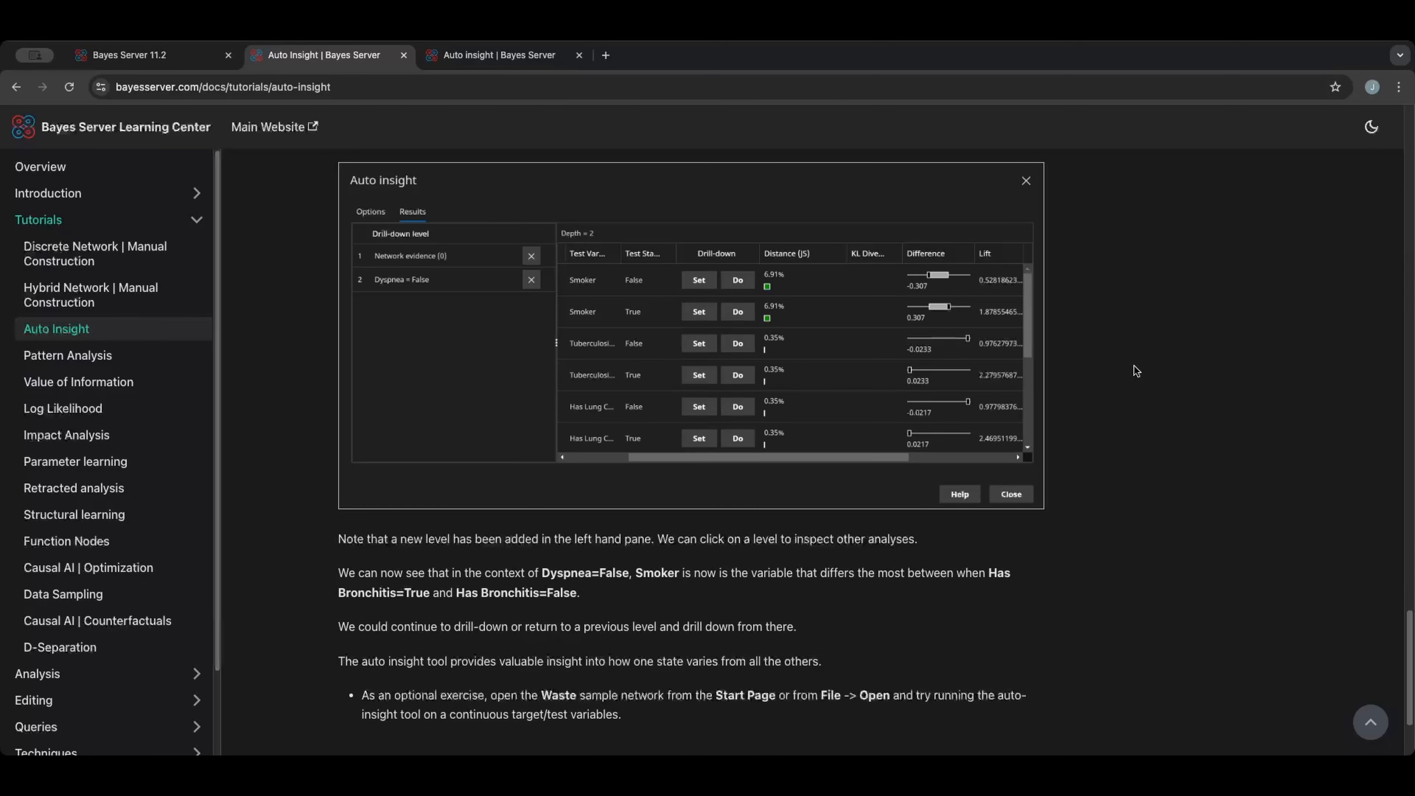
{"action": "left_click", "coordinate": [132, 55]}
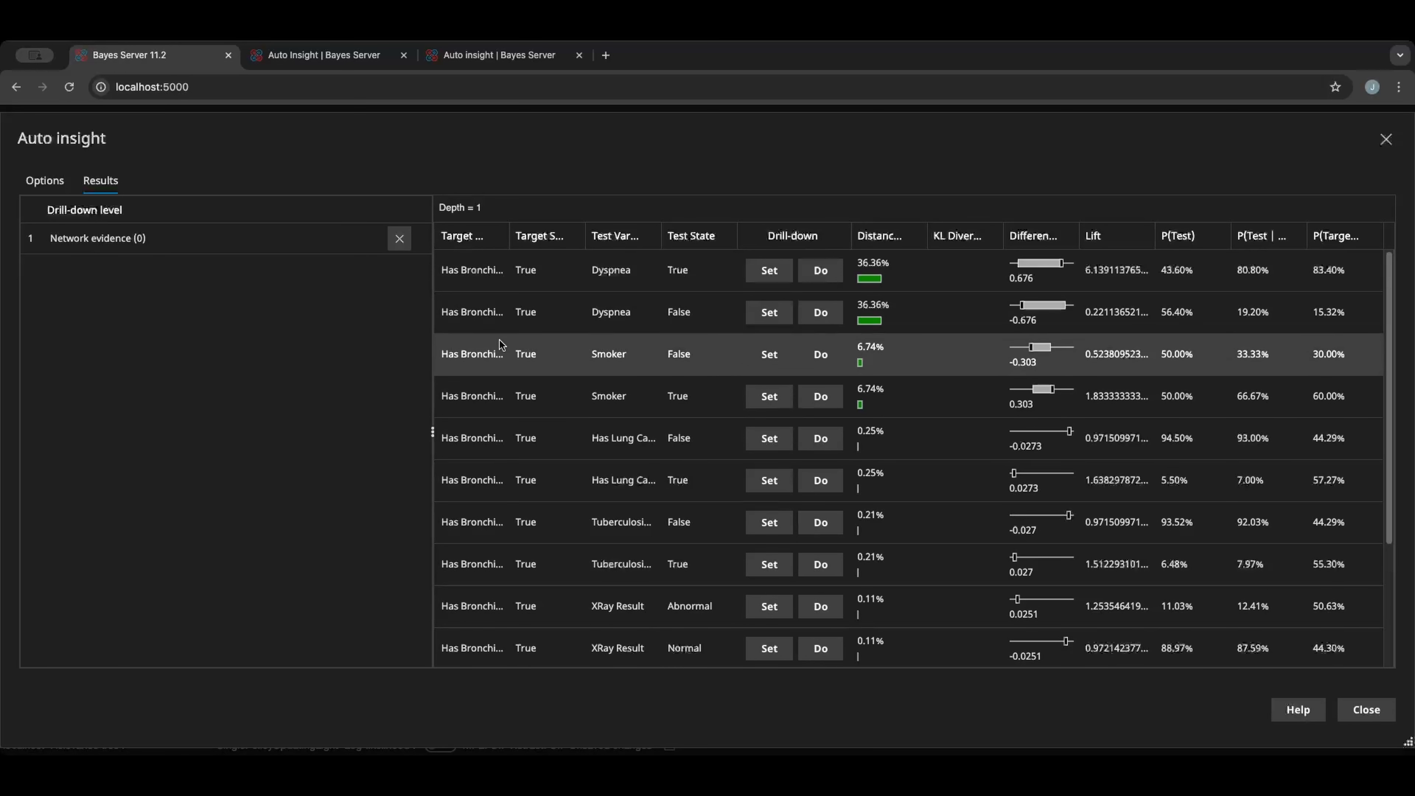
{"action": "left_click", "coordinate": [763, 313]}
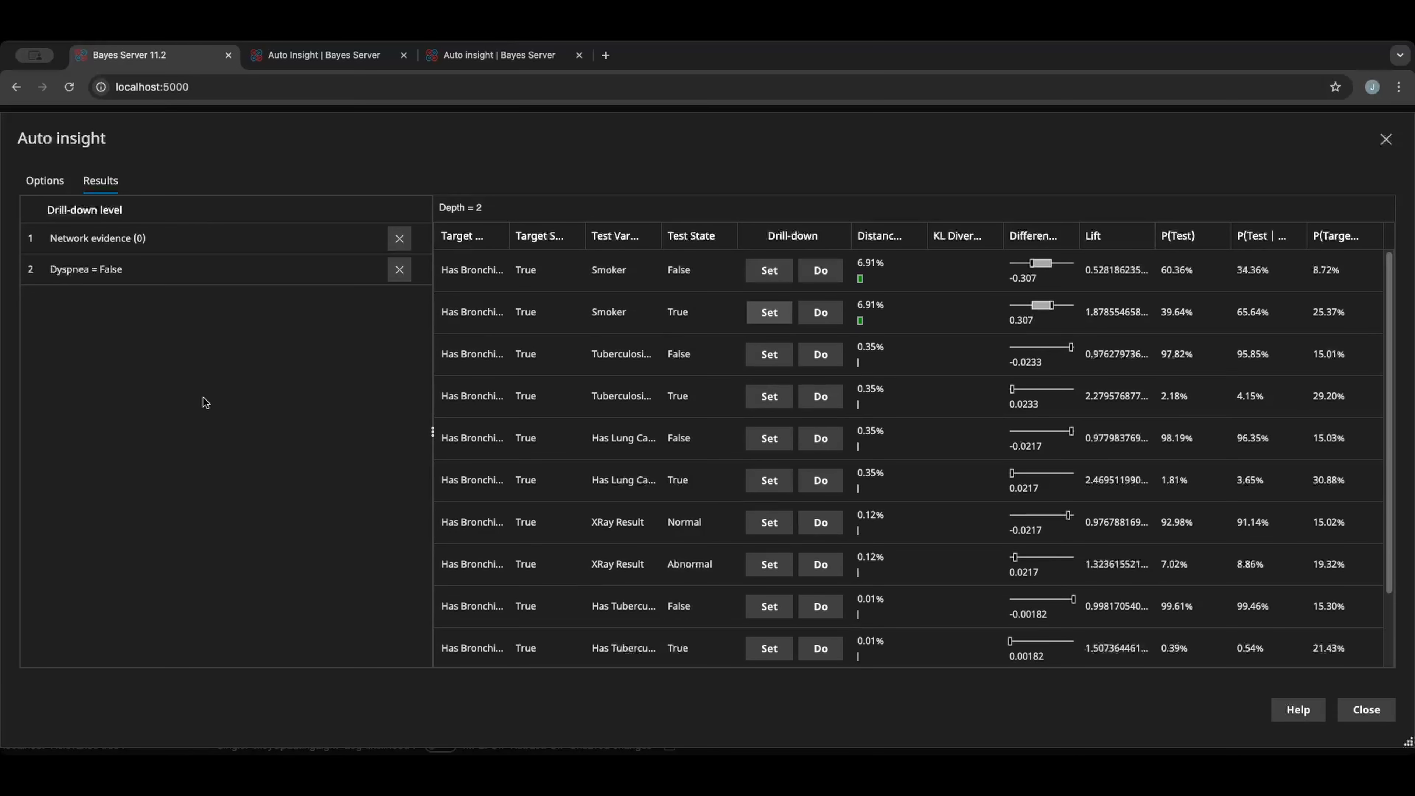
{"action": "left_click", "coordinate": [114, 238]}
{"action": "left_click", "coordinate": [122, 277]}
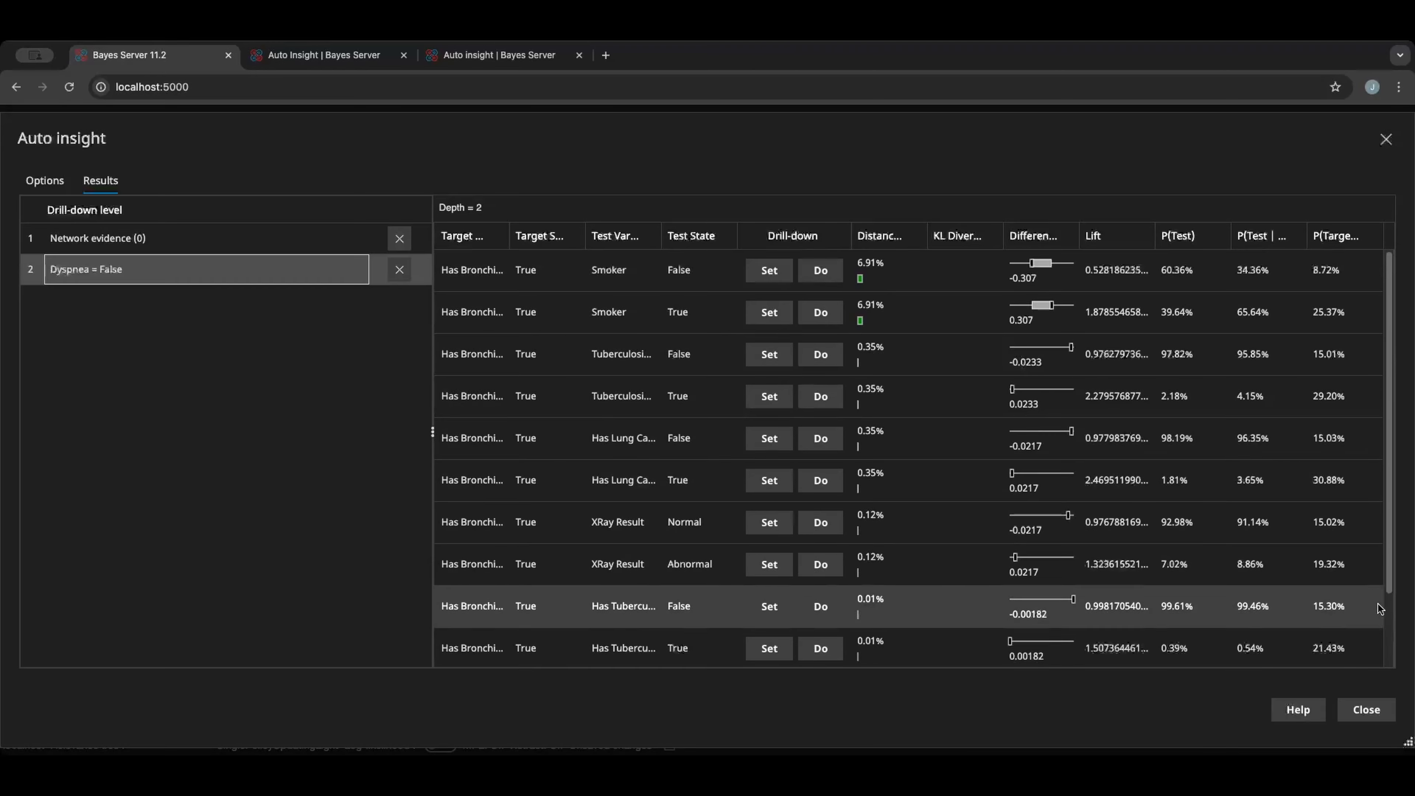
{"action": "left_click", "coordinate": [1368, 711]}
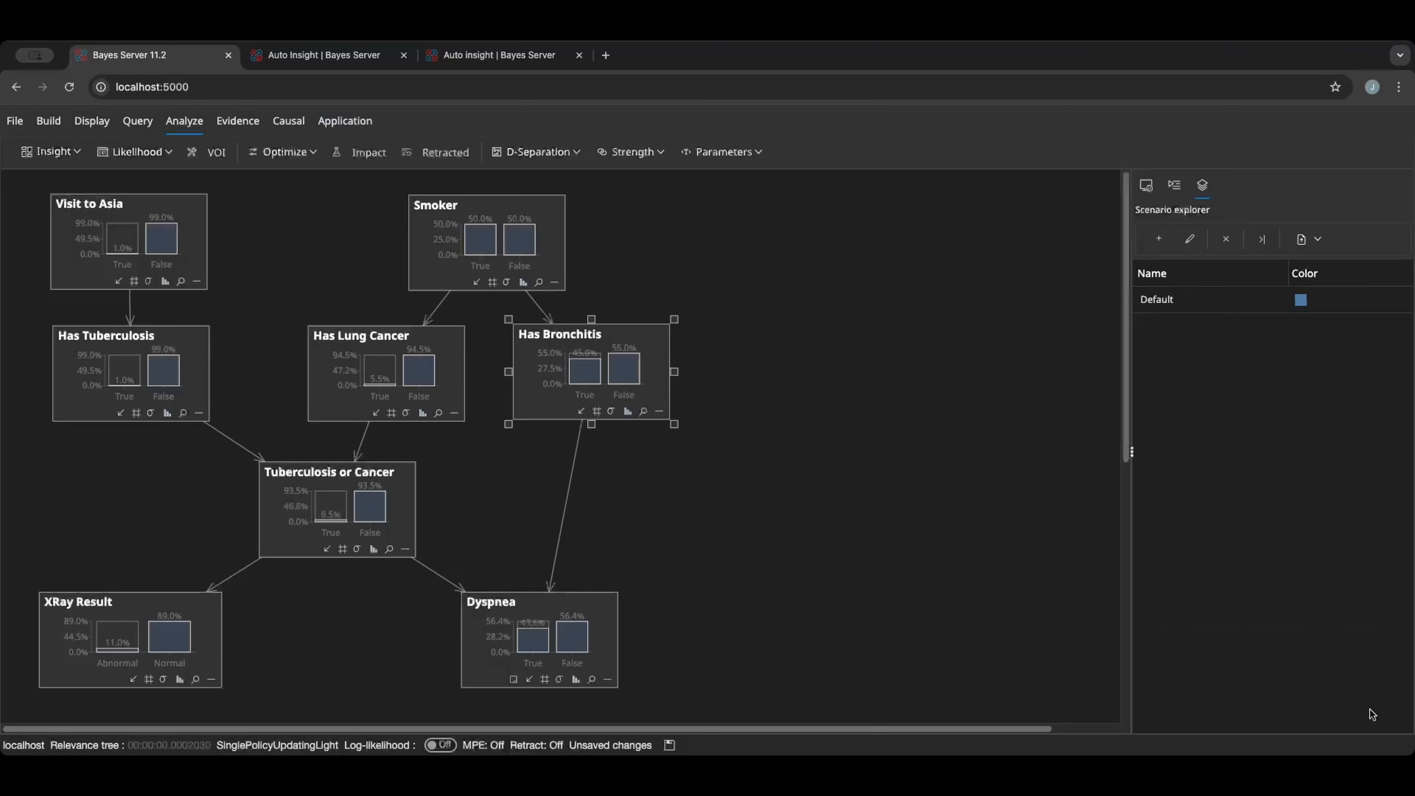
{"action": "left_click", "coordinate": [950, 439]}
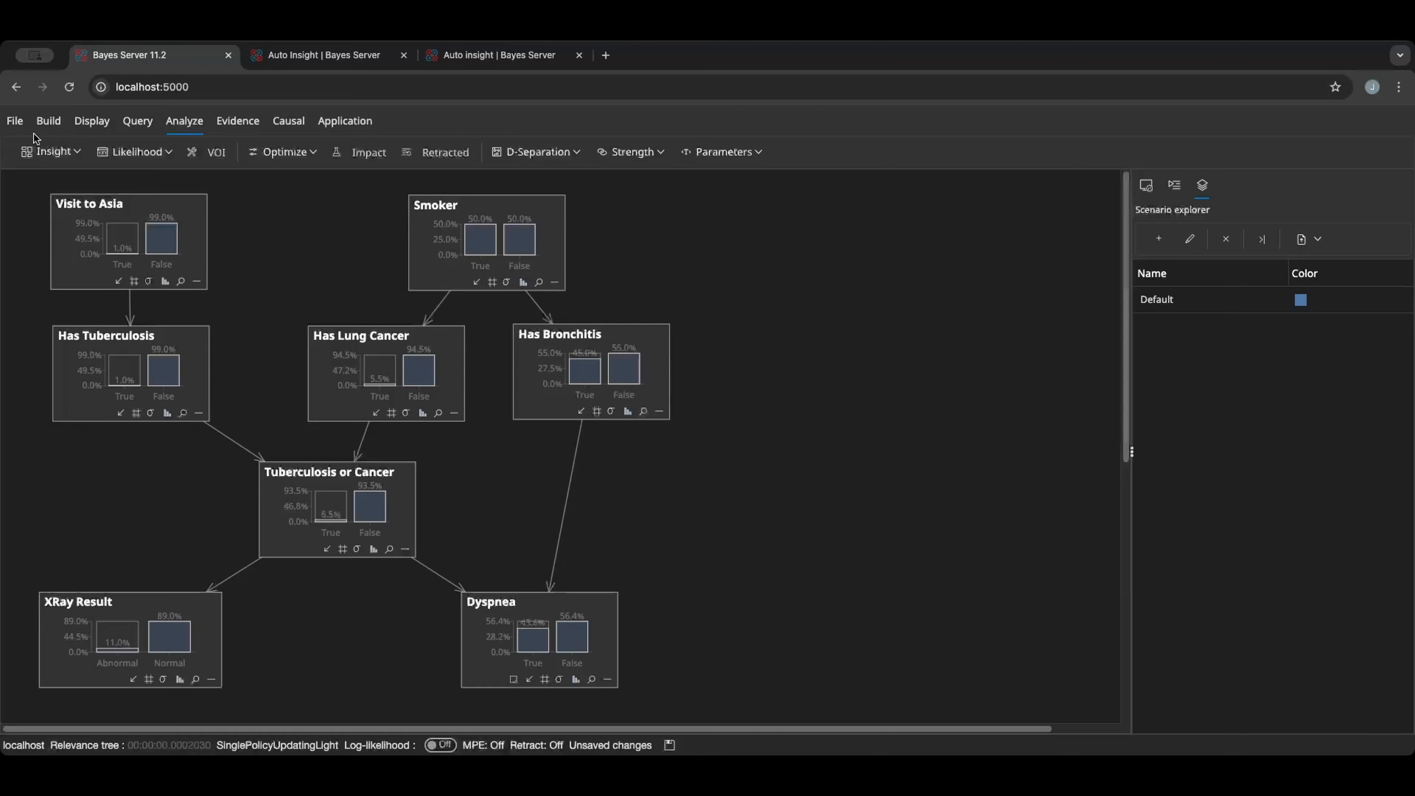
Open the Waste sample network.
{"action": "left_click", "coordinate": [15, 121]}
{"action": "left_click", "coordinate": [108, 157]}
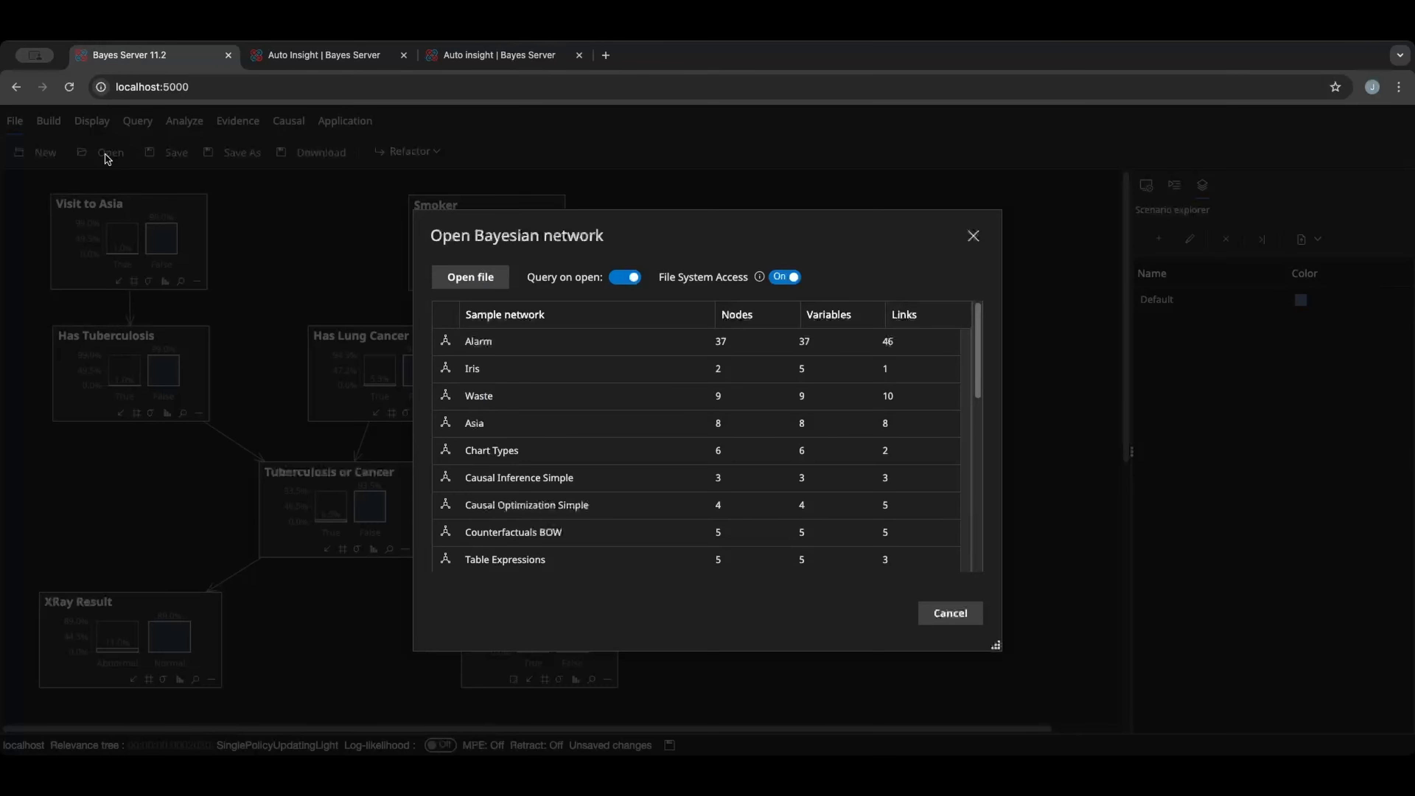
{"action": "left_click", "coordinate": [572, 397]}
{"action": "left_click", "coordinate": [780, 503]}
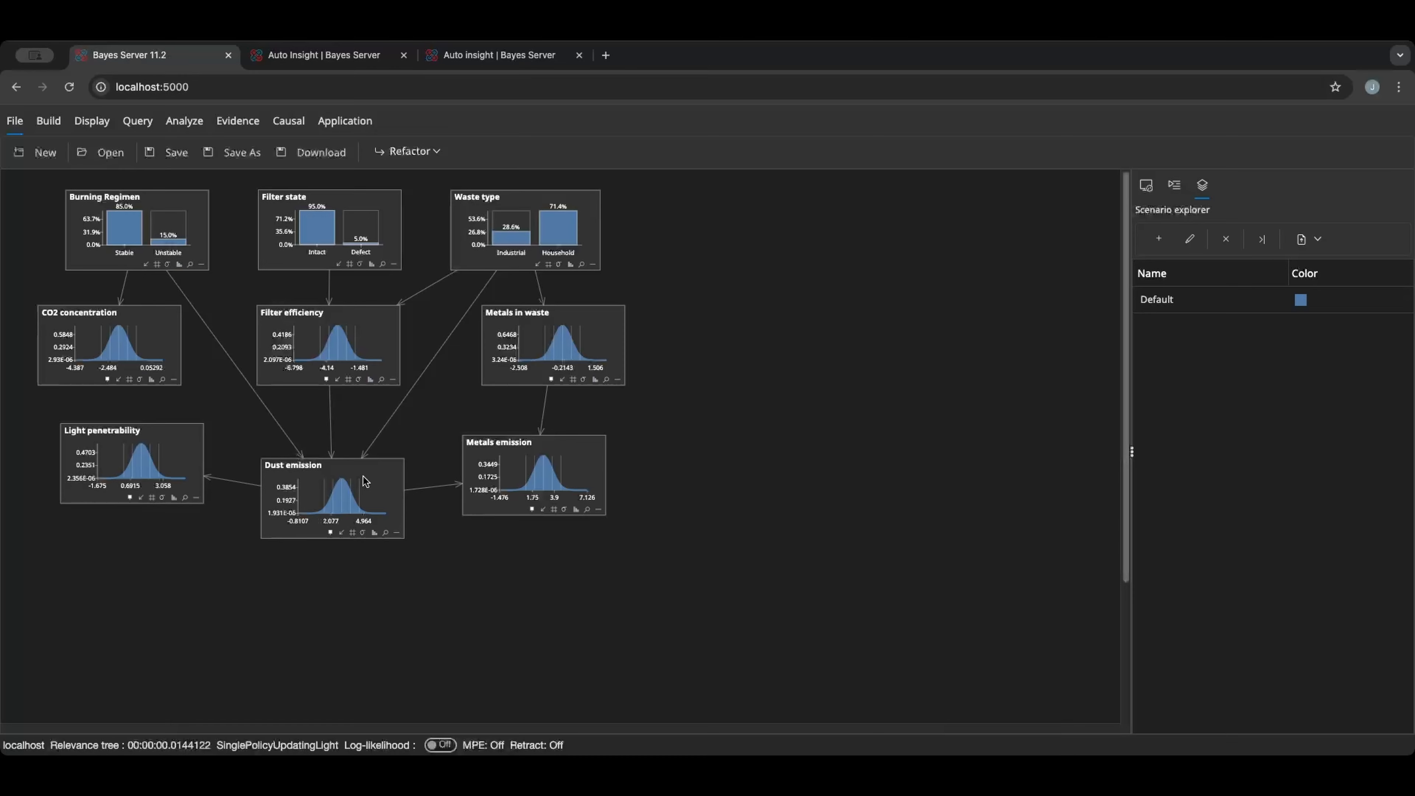
Run Auto Insight on the continuous target Filter efficiency with the objective Distance (JS) | largest patterns by variable.
{"action": "left_click", "coordinate": [379, 320]}
{"action": "left_click", "coordinate": [184, 121]}
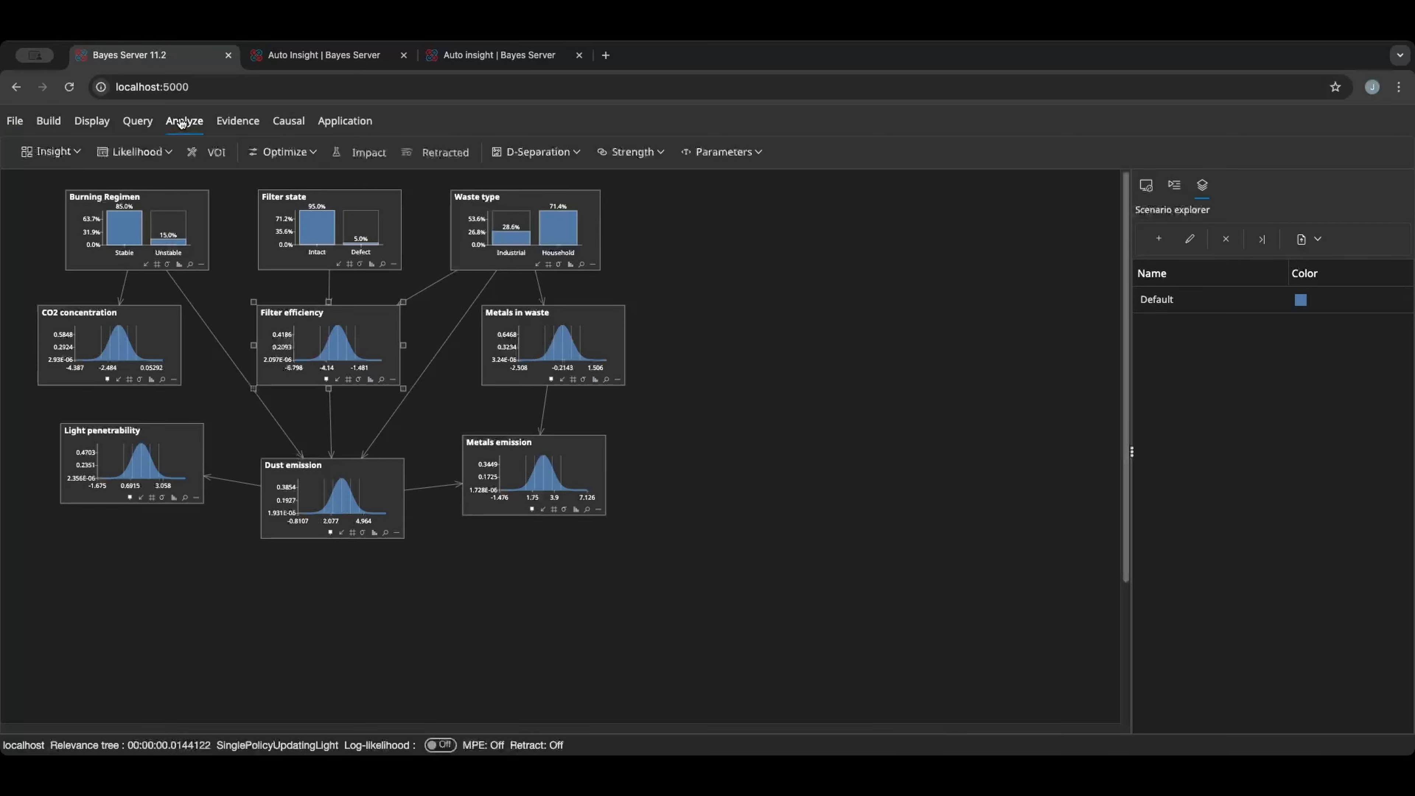
{"action": "left_click", "coordinate": [28, 150]}
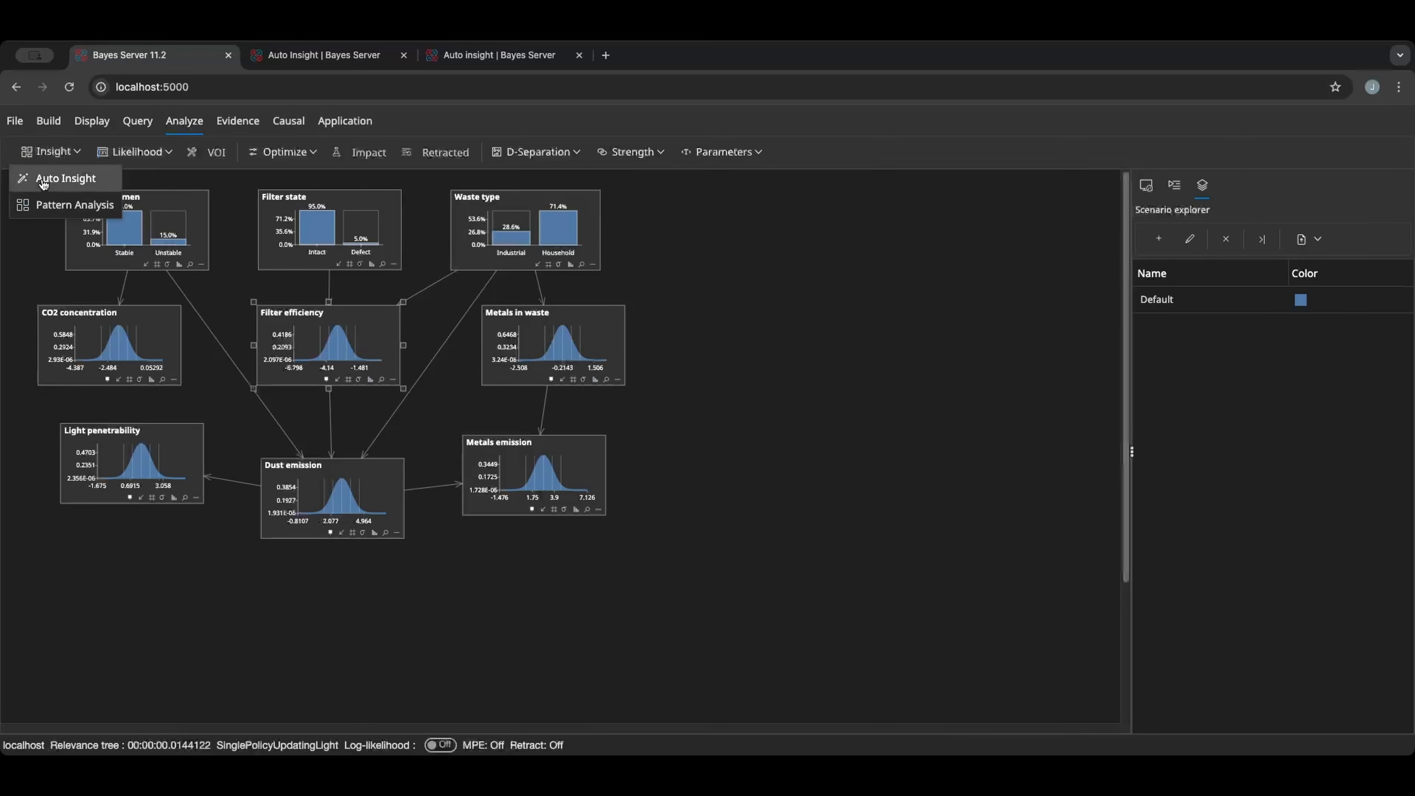
{"action": "left_click", "coordinate": [44, 179]}
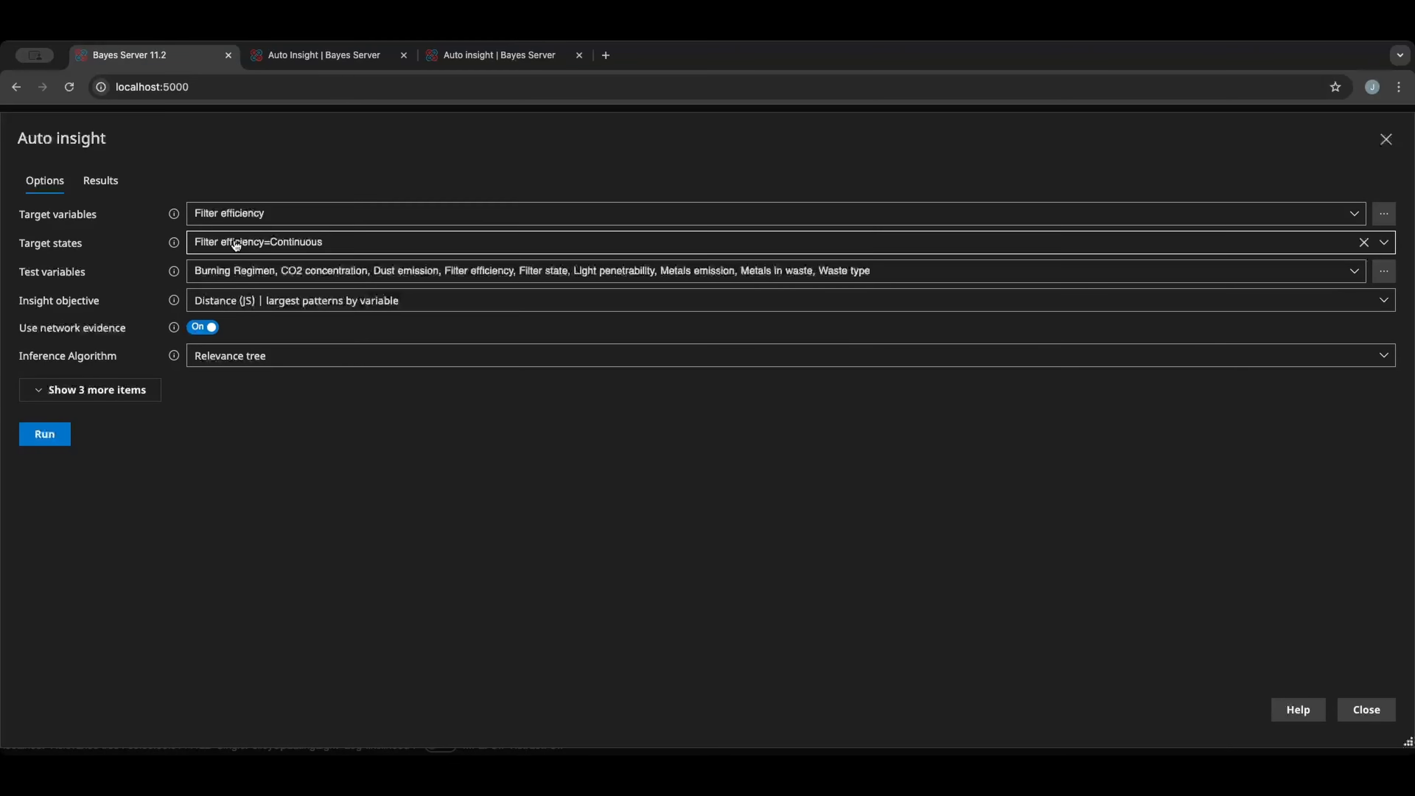
{"action": "left_click", "coordinate": [224, 247]}
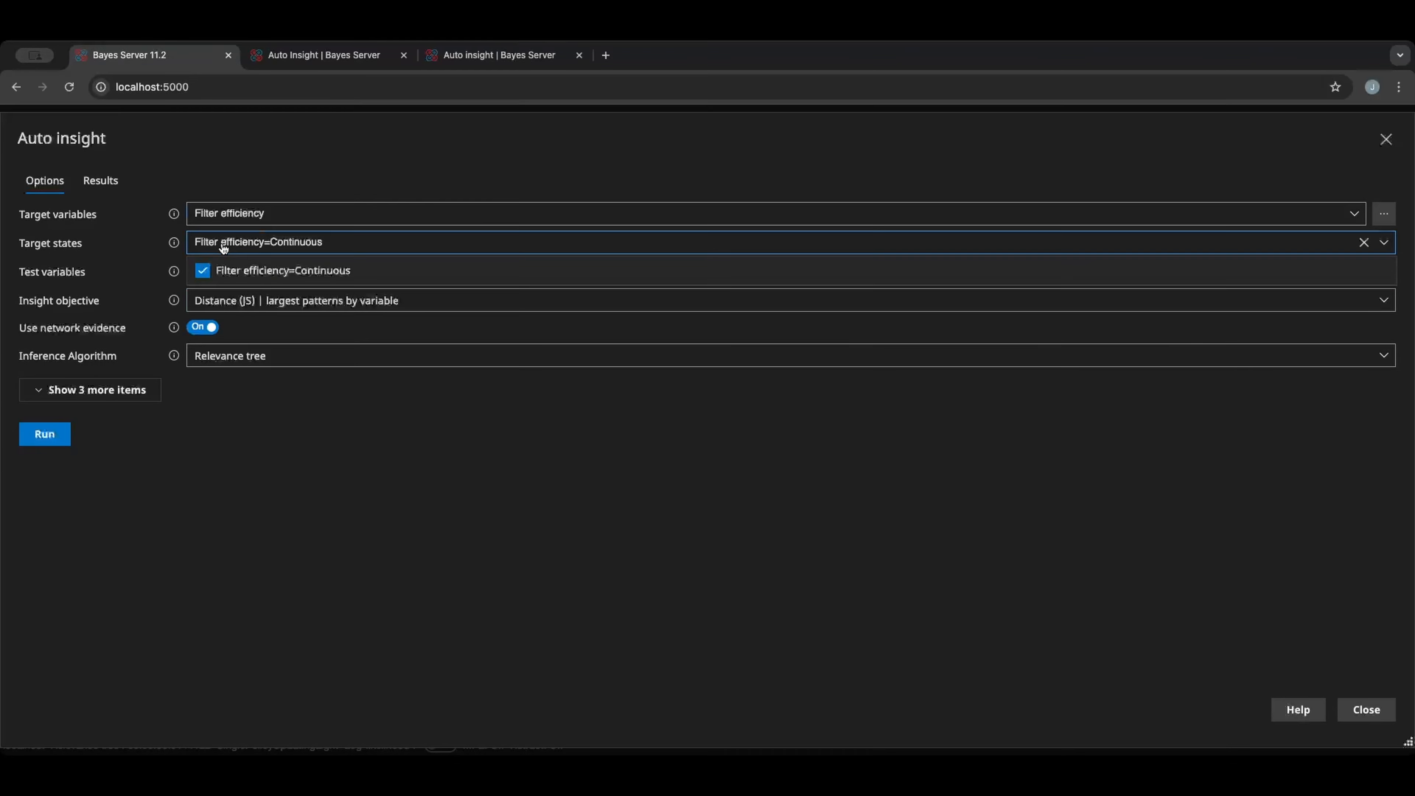
{"action": "left_click", "coordinate": [267, 444]}
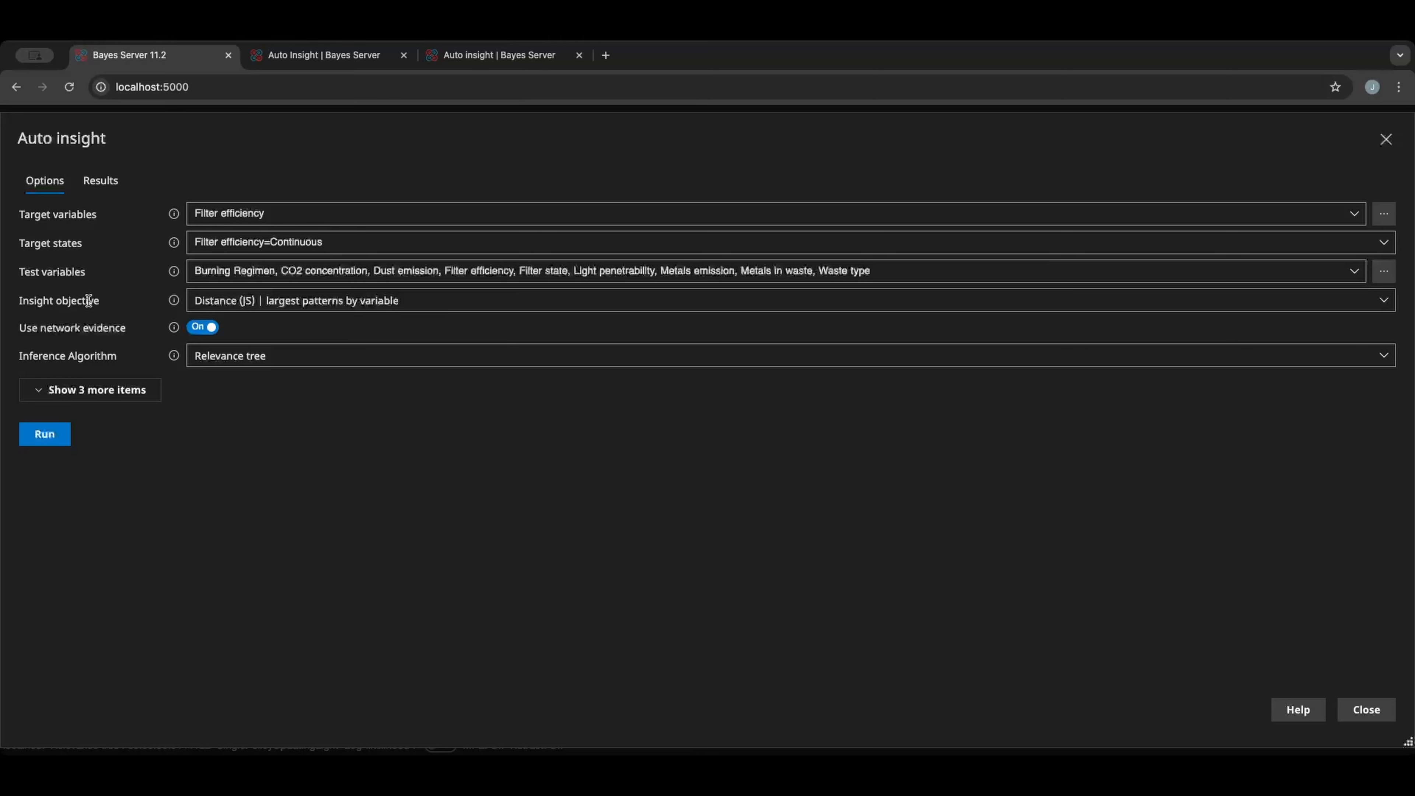
{"action": "left_click", "coordinate": [246, 310]}
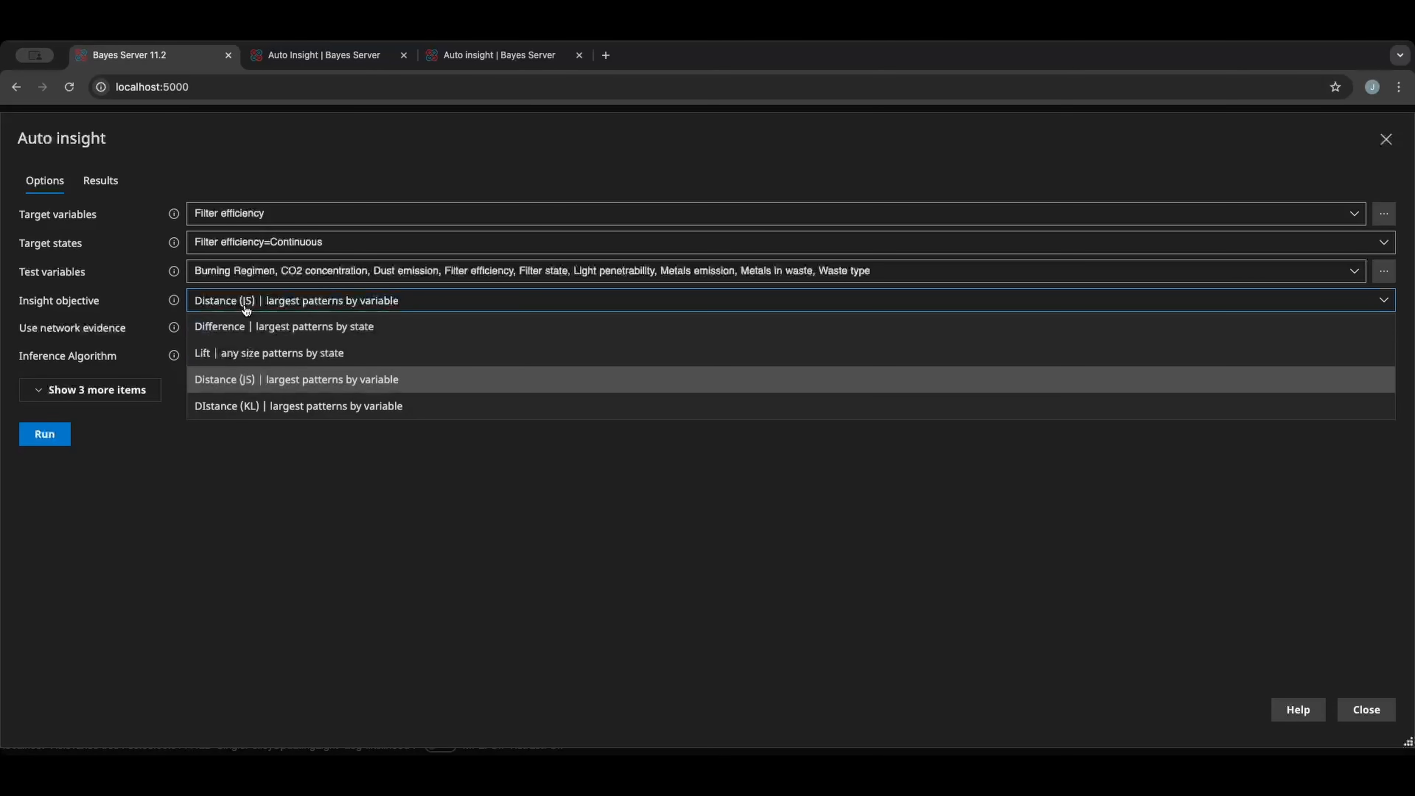
{"action": "left_click", "coordinate": [246, 310]}
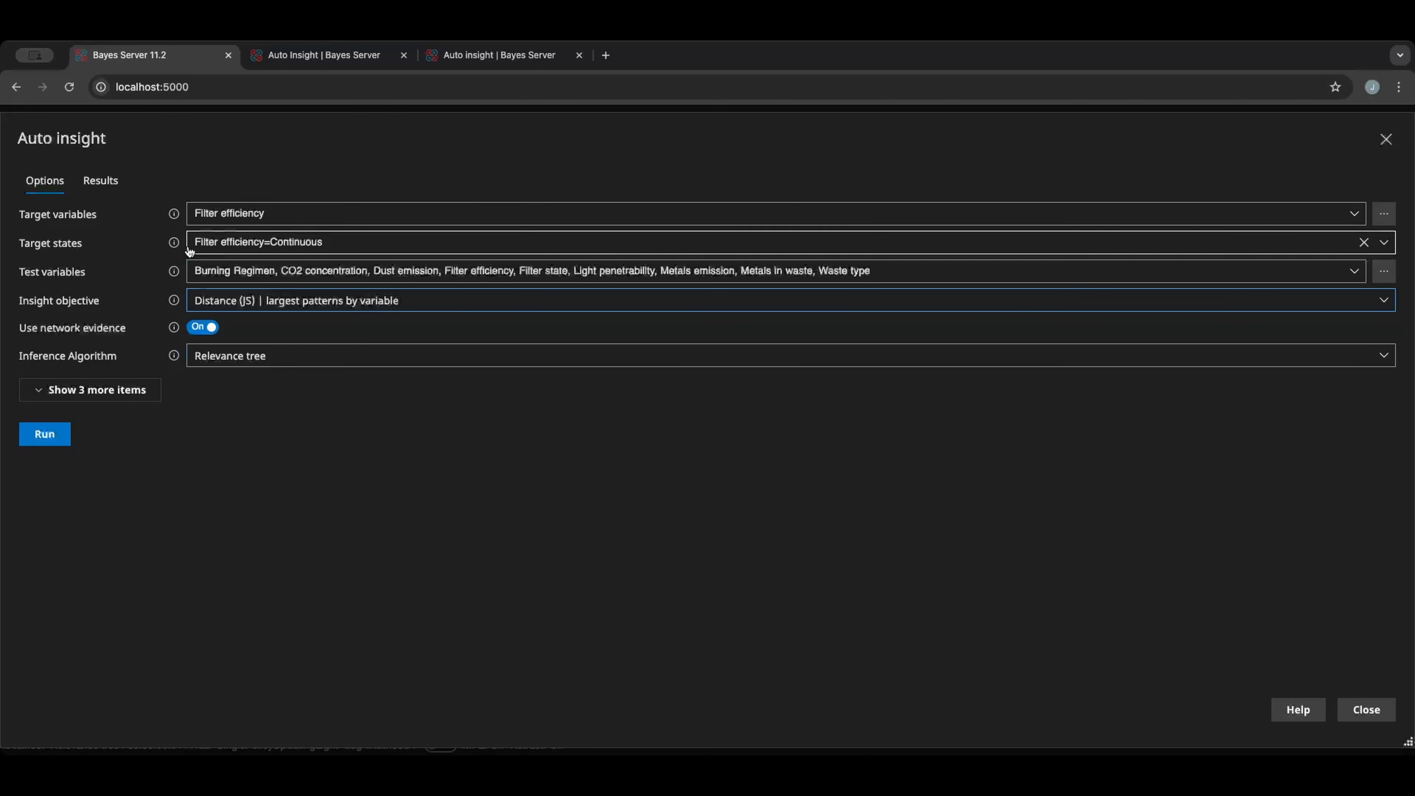
{"action": "left_click", "coordinate": [58, 437]}
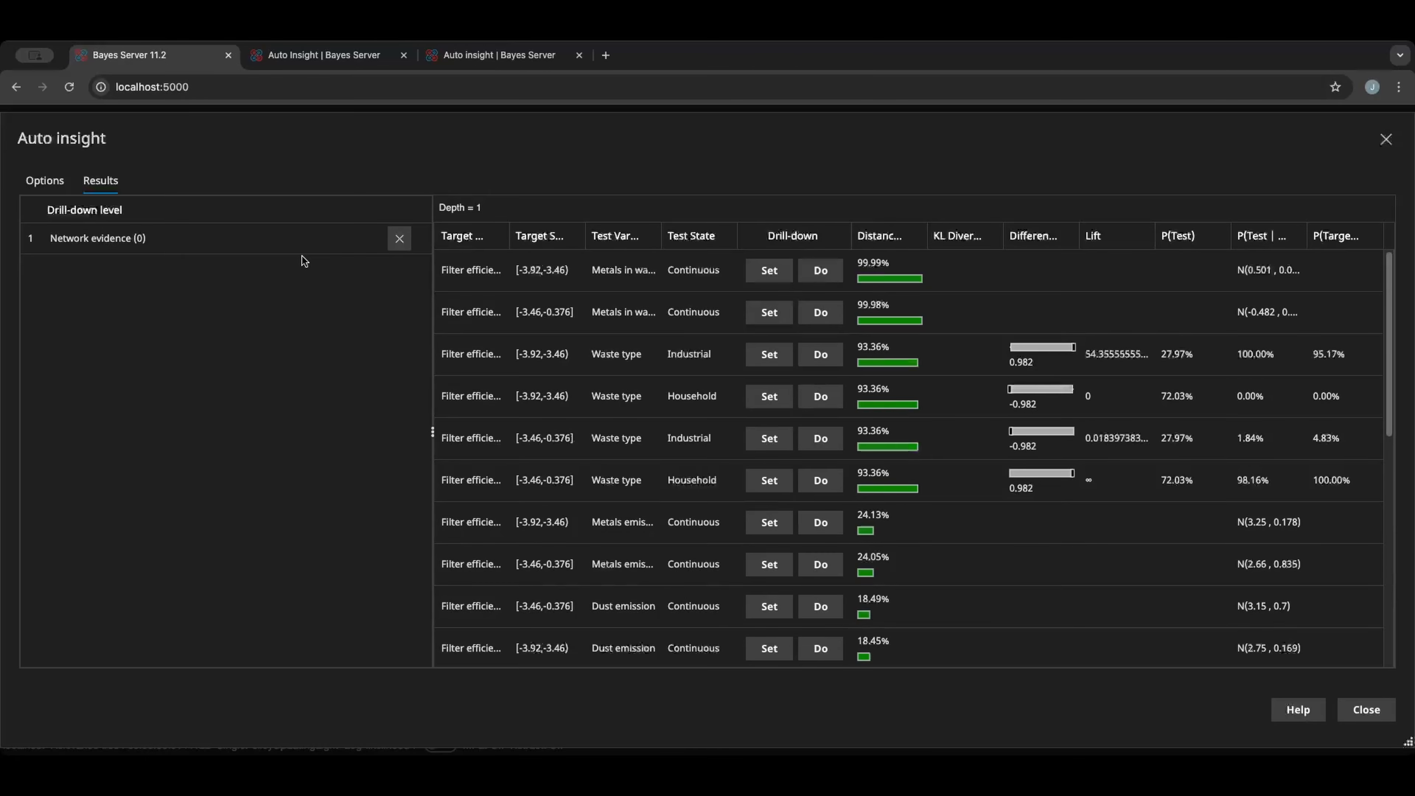
Inspect the continuous evidence offered for drilling down on Metals in waste without applying it, and close Auto Insight.
{"action": "left_click", "coordinate": [770, 313]}
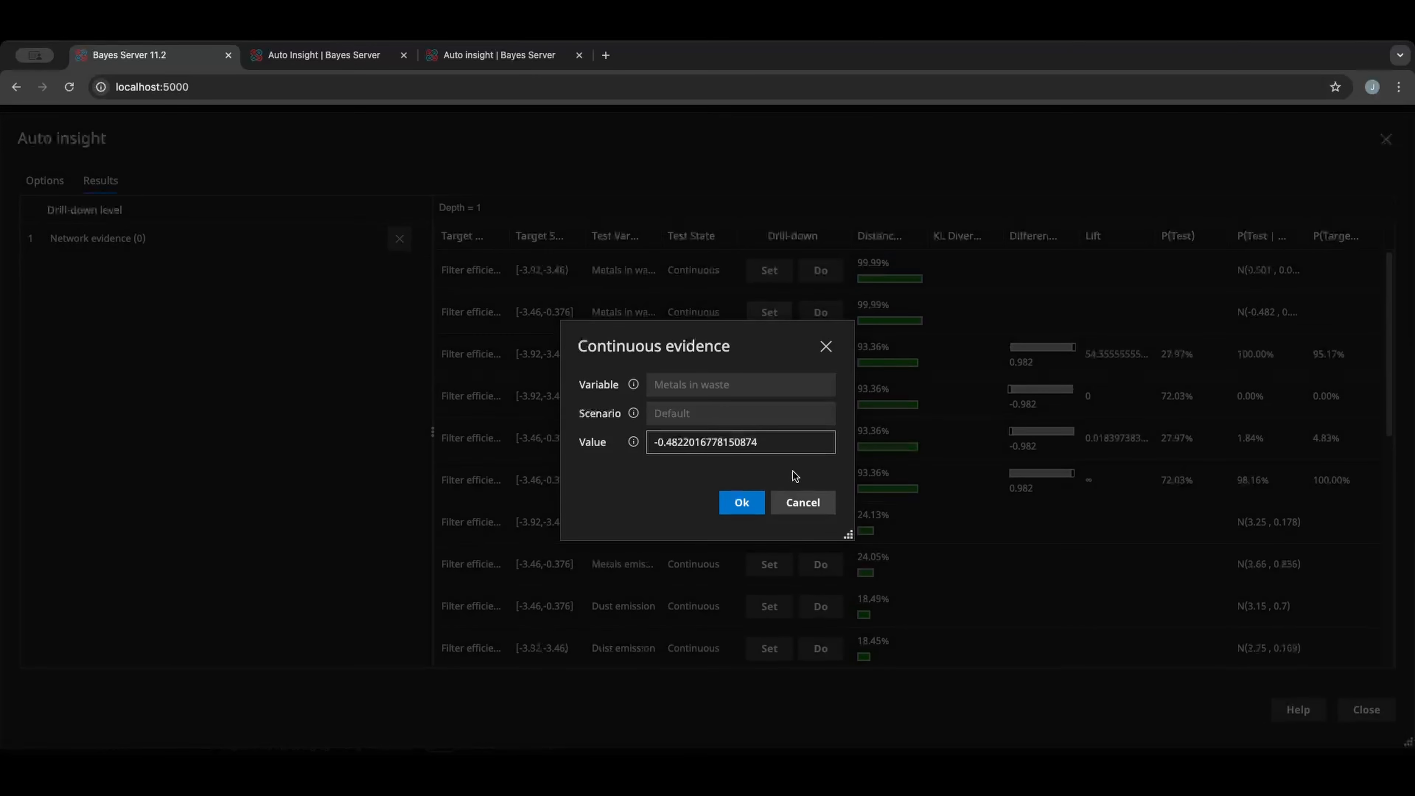
{"action": "left_click", "coordinate": [806, 506]}
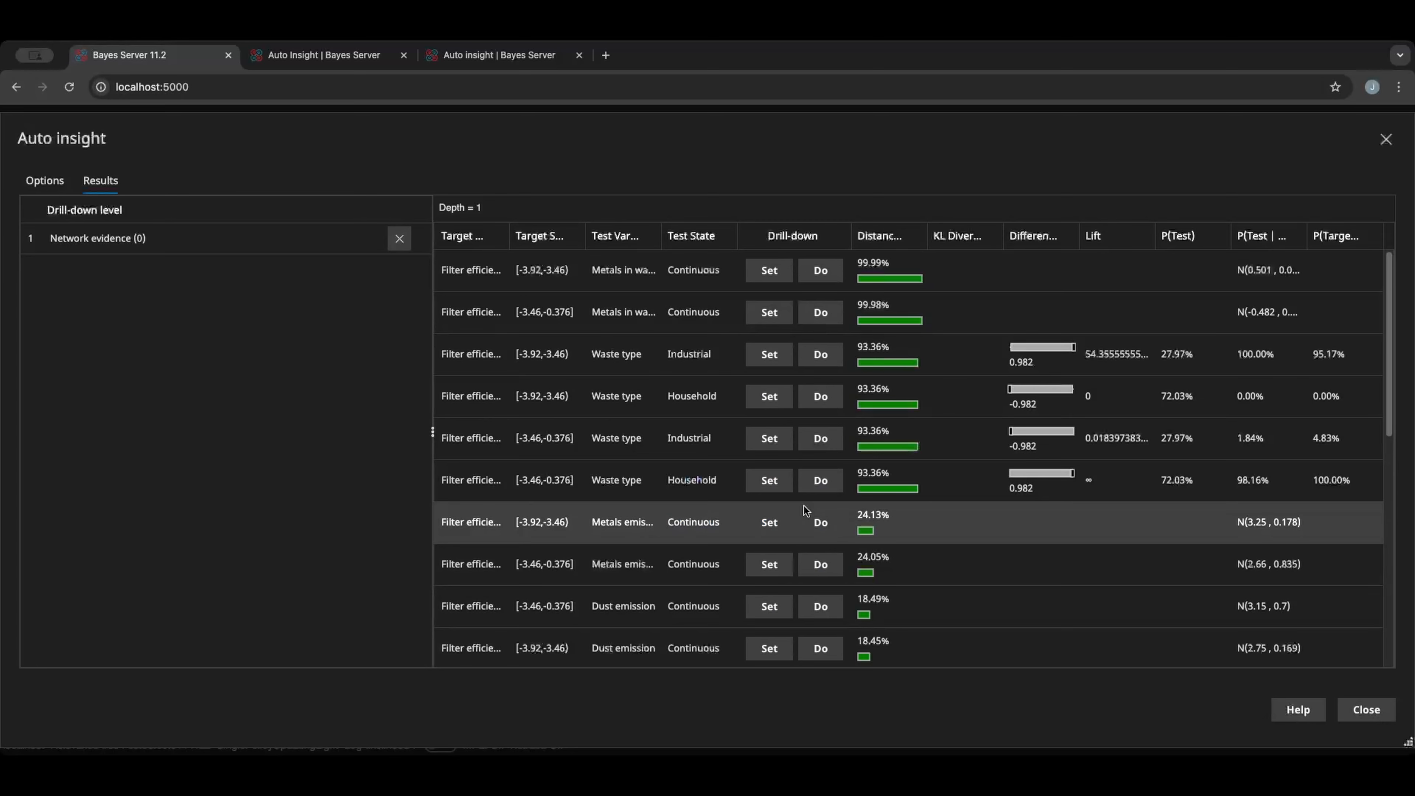
{"action": "left_click", "coordinate": [1367, 710]}
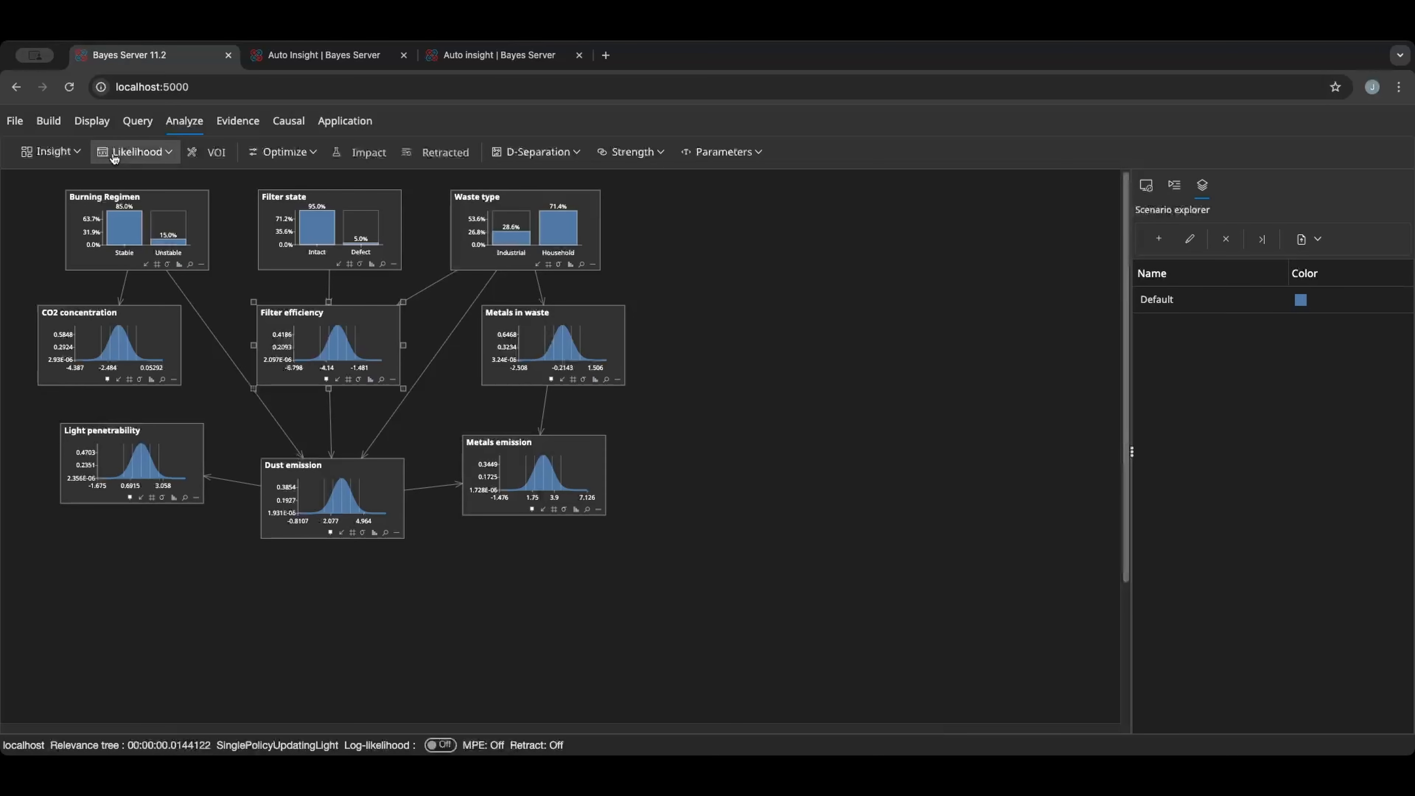
Open the Iris sample network.
{"action": "left_click", "coordinate": [14, 123]}
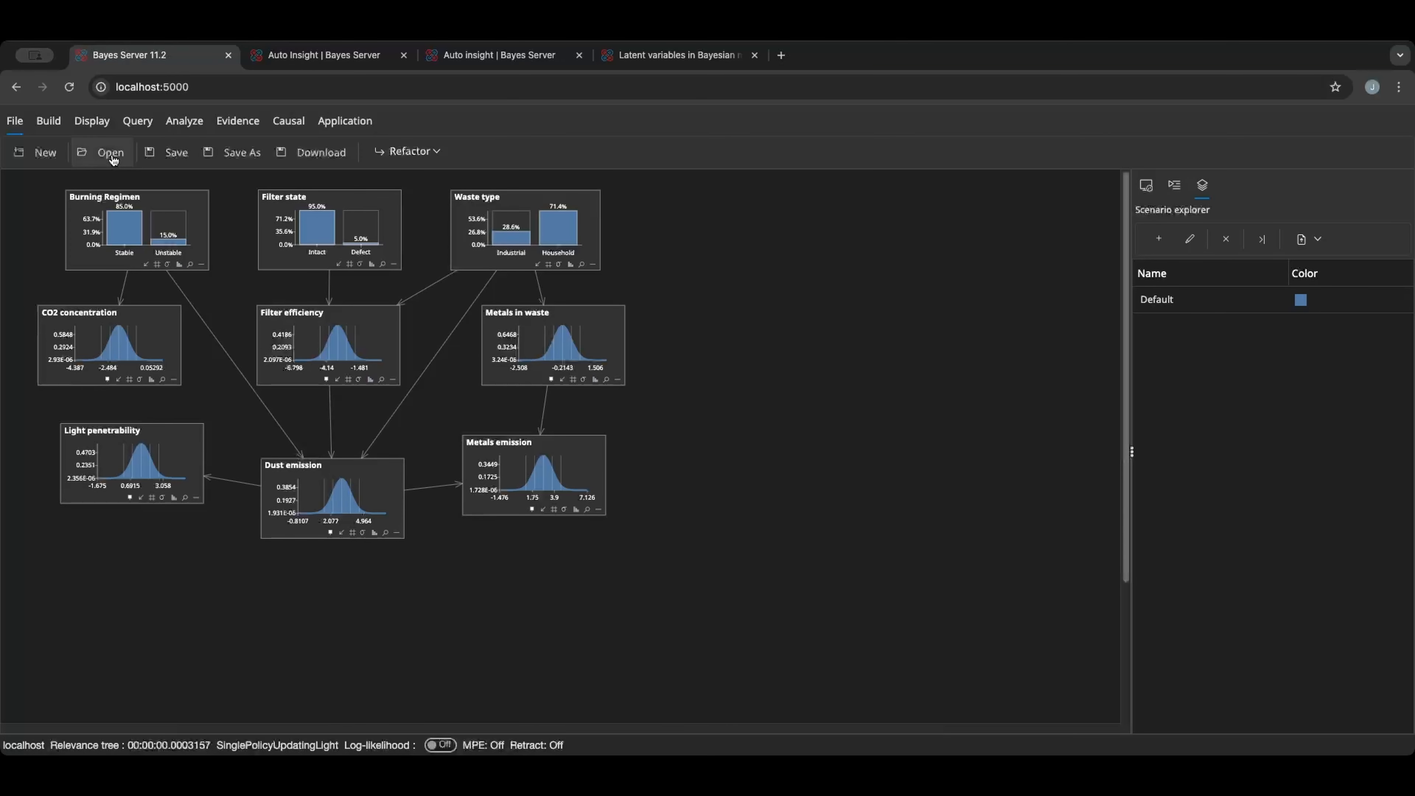
{"action": "left_click", "coordinate": [113, 160]}
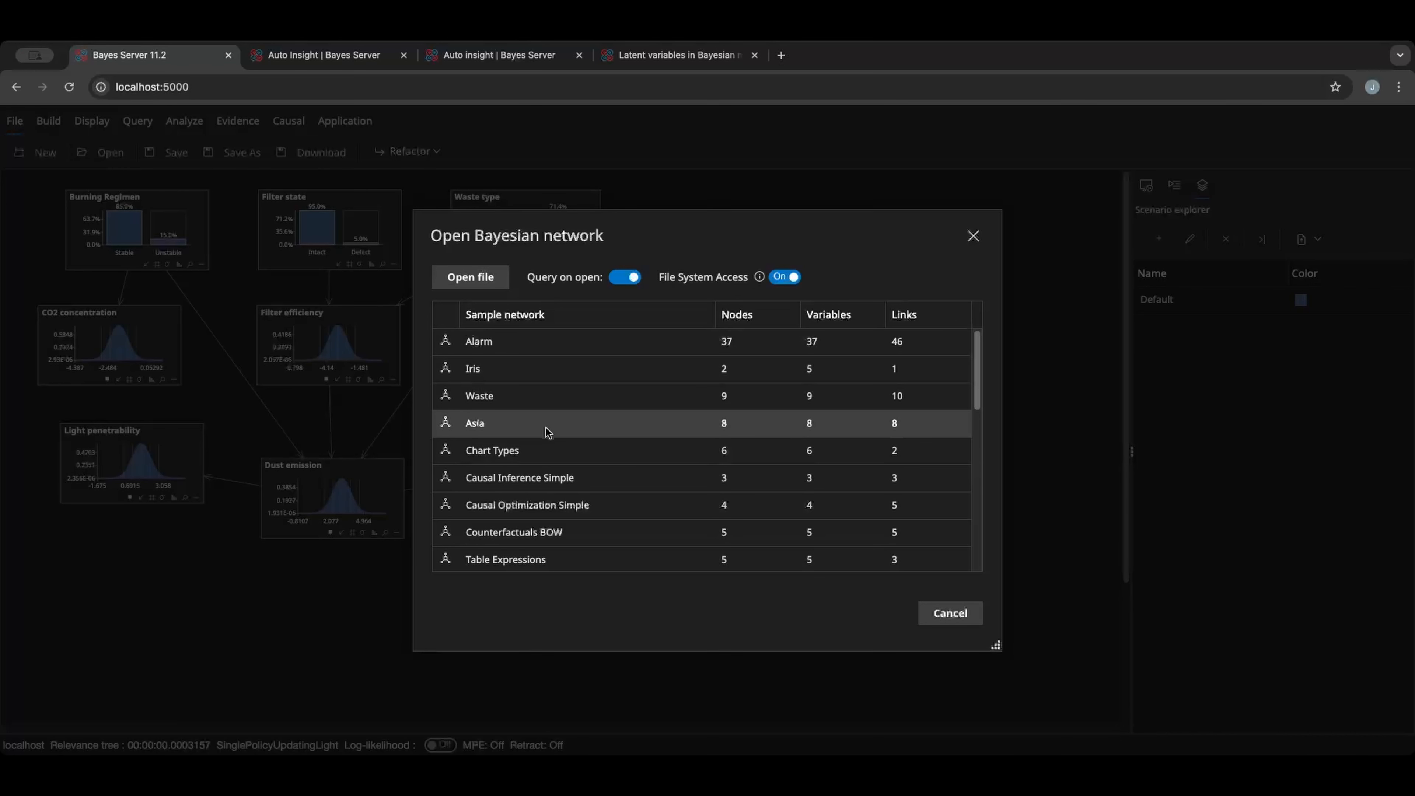
{"action": "left_click", "coordinate": [542, 373]}
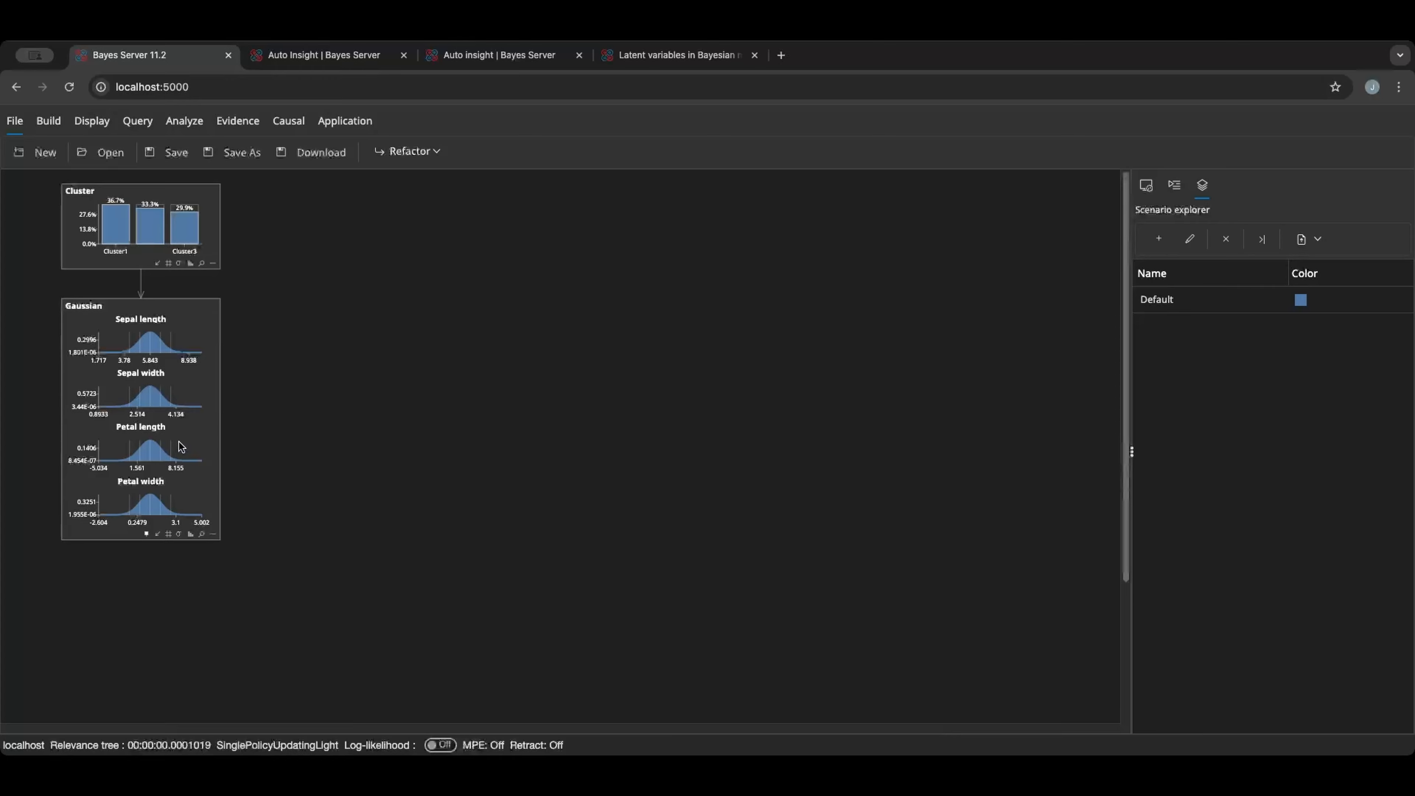
Examine the Cluster node, and consult the latent variables documentation on how discrete latent variables represent clusters.
{"action": "left_click", "coordinate": [123, 197]}
{"action": "left_click", "coordinate": [679, 63]}
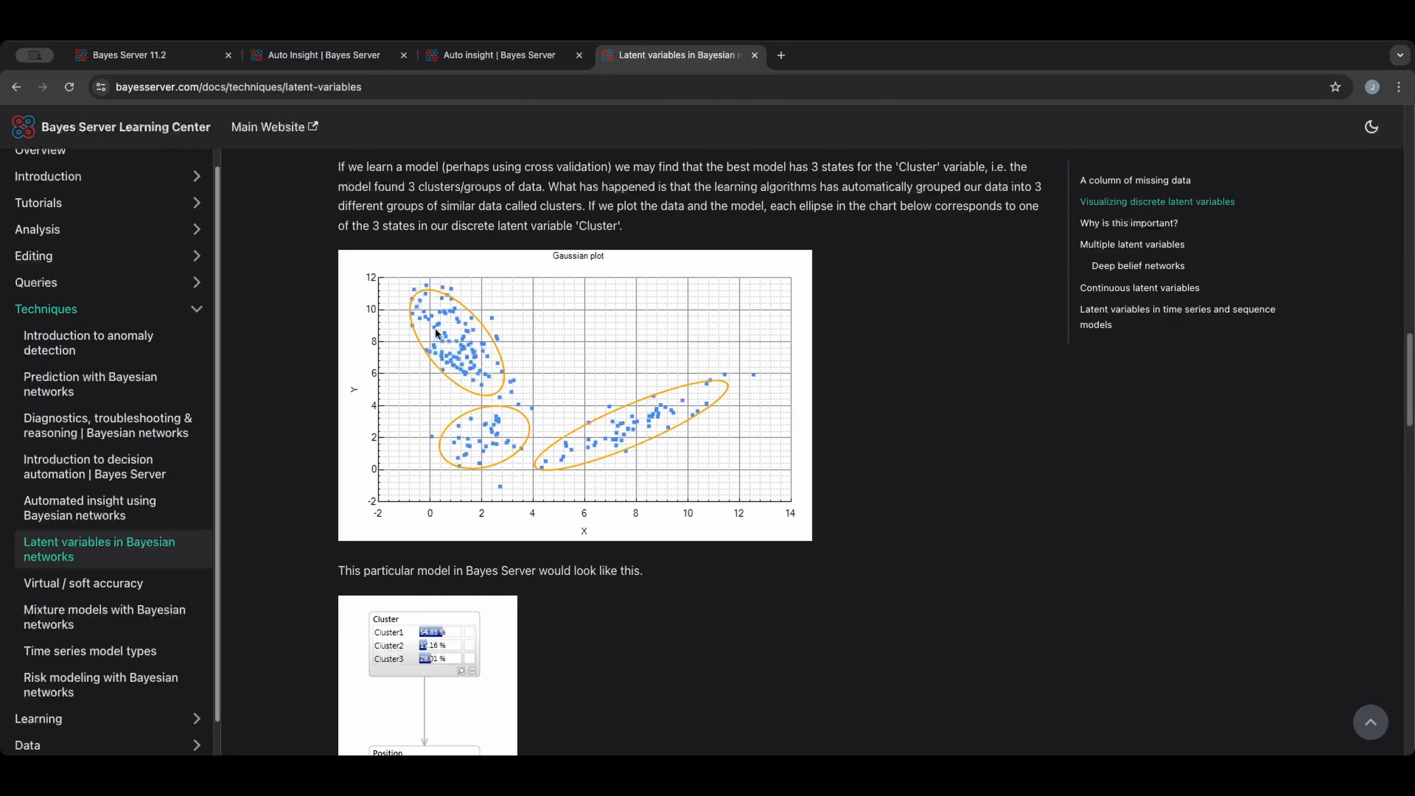
{"action": "left_click", "coordinate": [177, 61]}
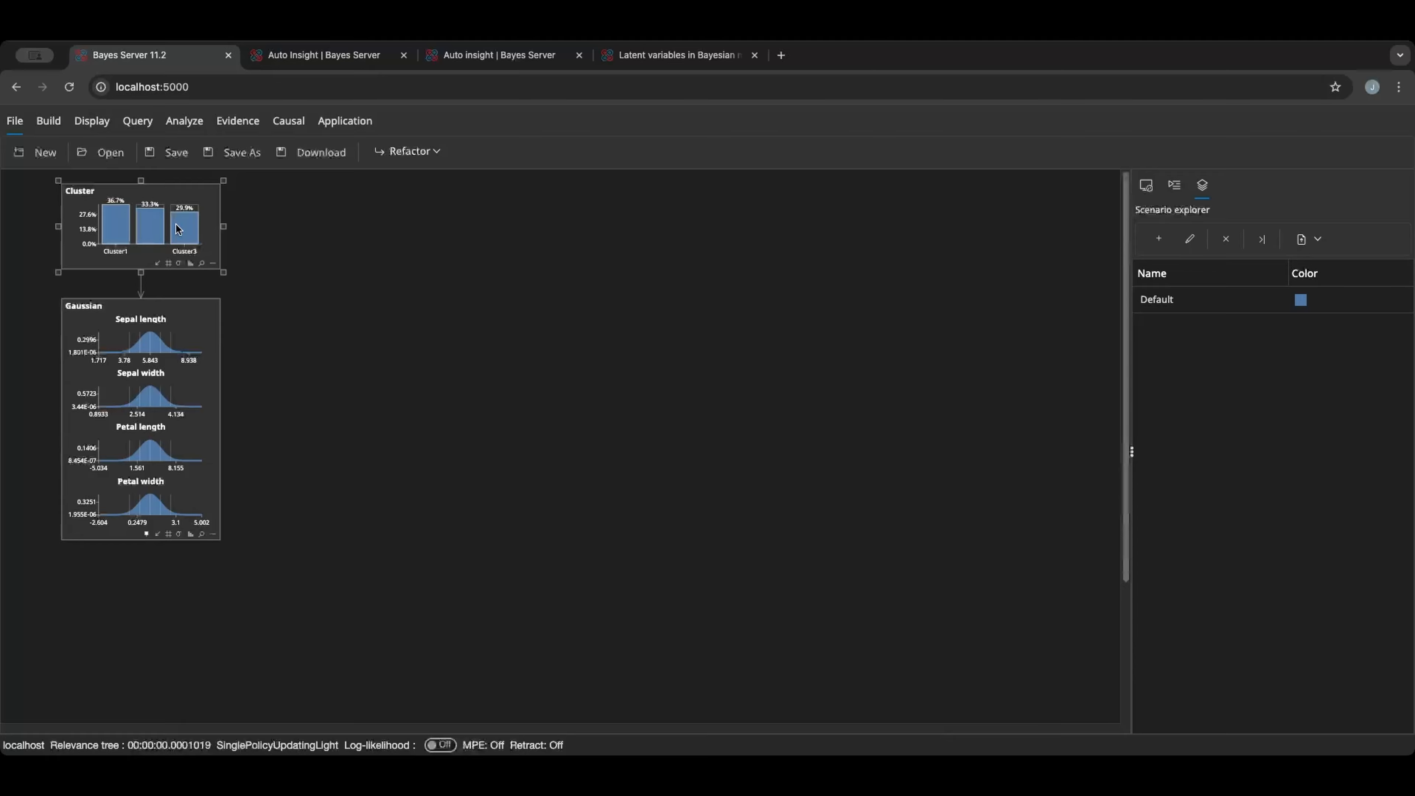
{"action": "left_click", "coordinate": [330, 247]}
Run Auto Insight on Cluster with target states Cluster1, Cluster2 and Cluster3, review the distances, and close it.
{"action": "left_click", "coordinate": [177, 122]}
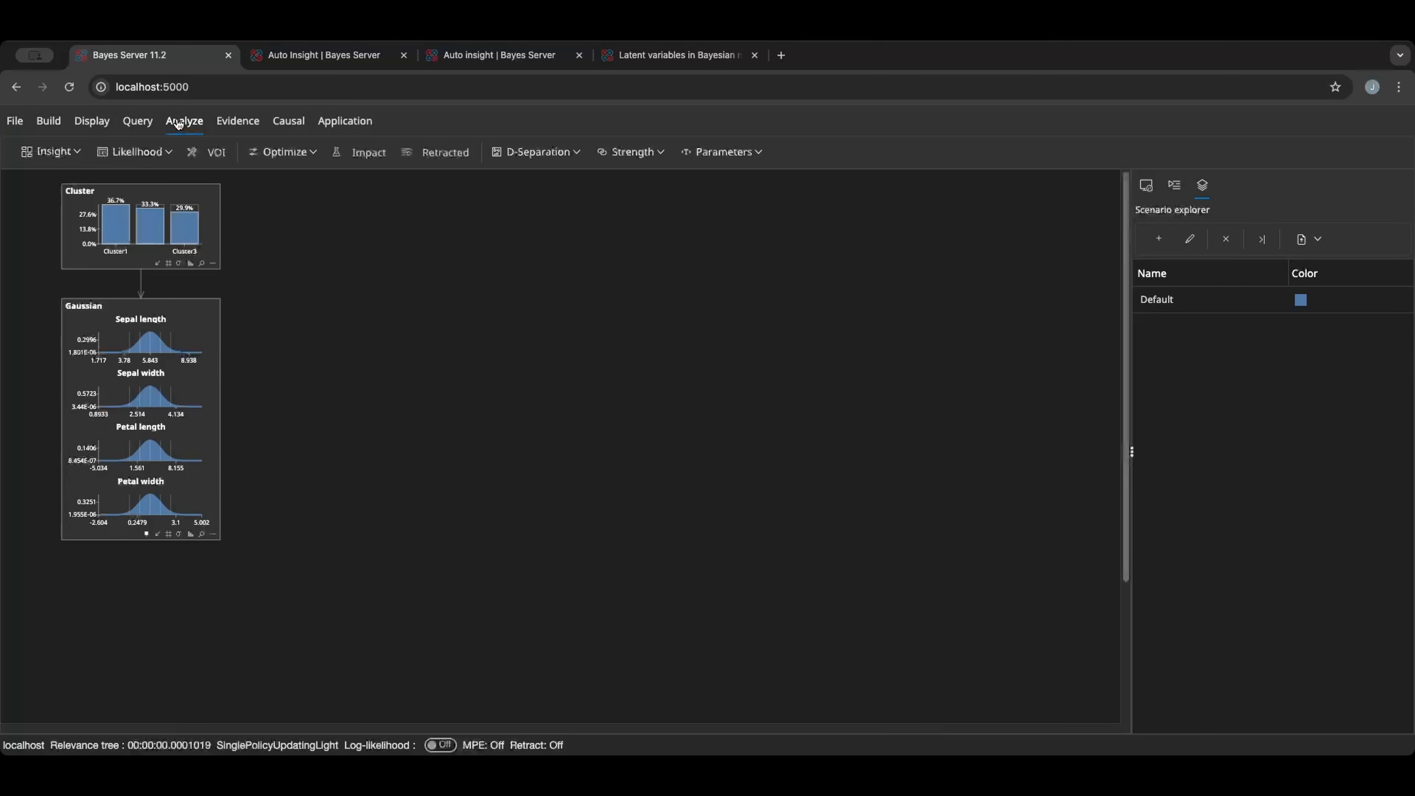
{"action": "left_click", "coordinate": [50, 152]}
{"action": "left_click", "coordinate": [61, 179]}
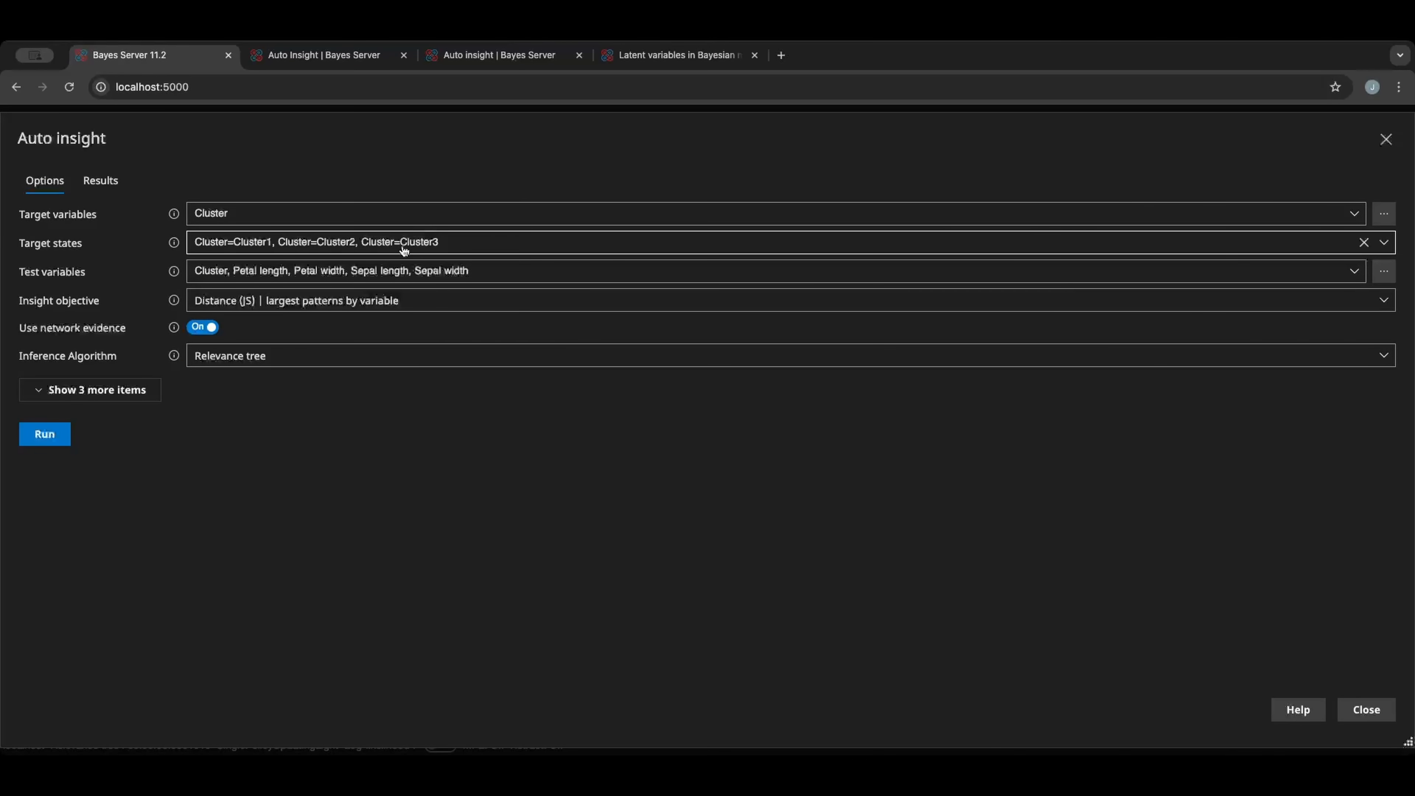
{"action": "left_click", "coordinate": [62, 432]}
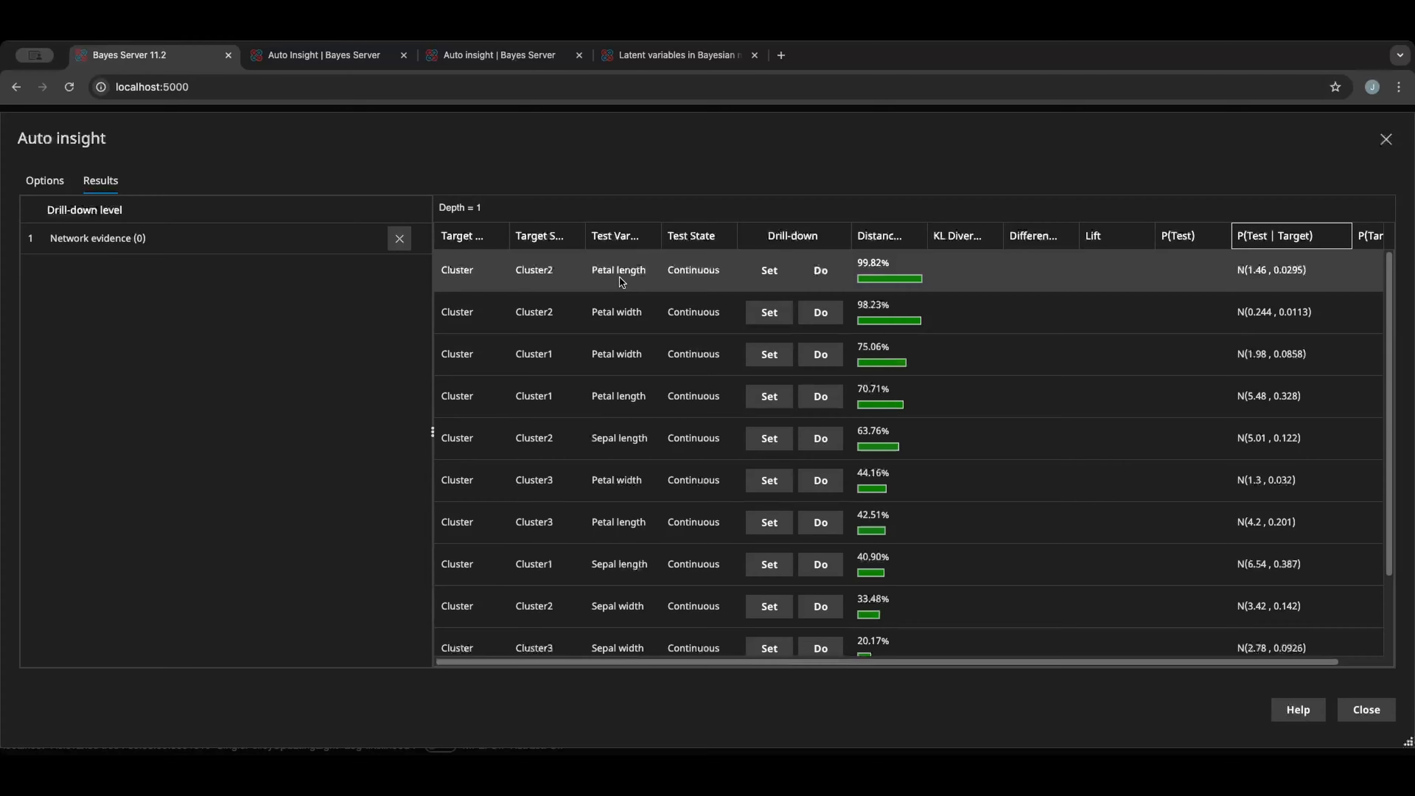
{"action": "left_click", "coordinate": [1365, 709]}
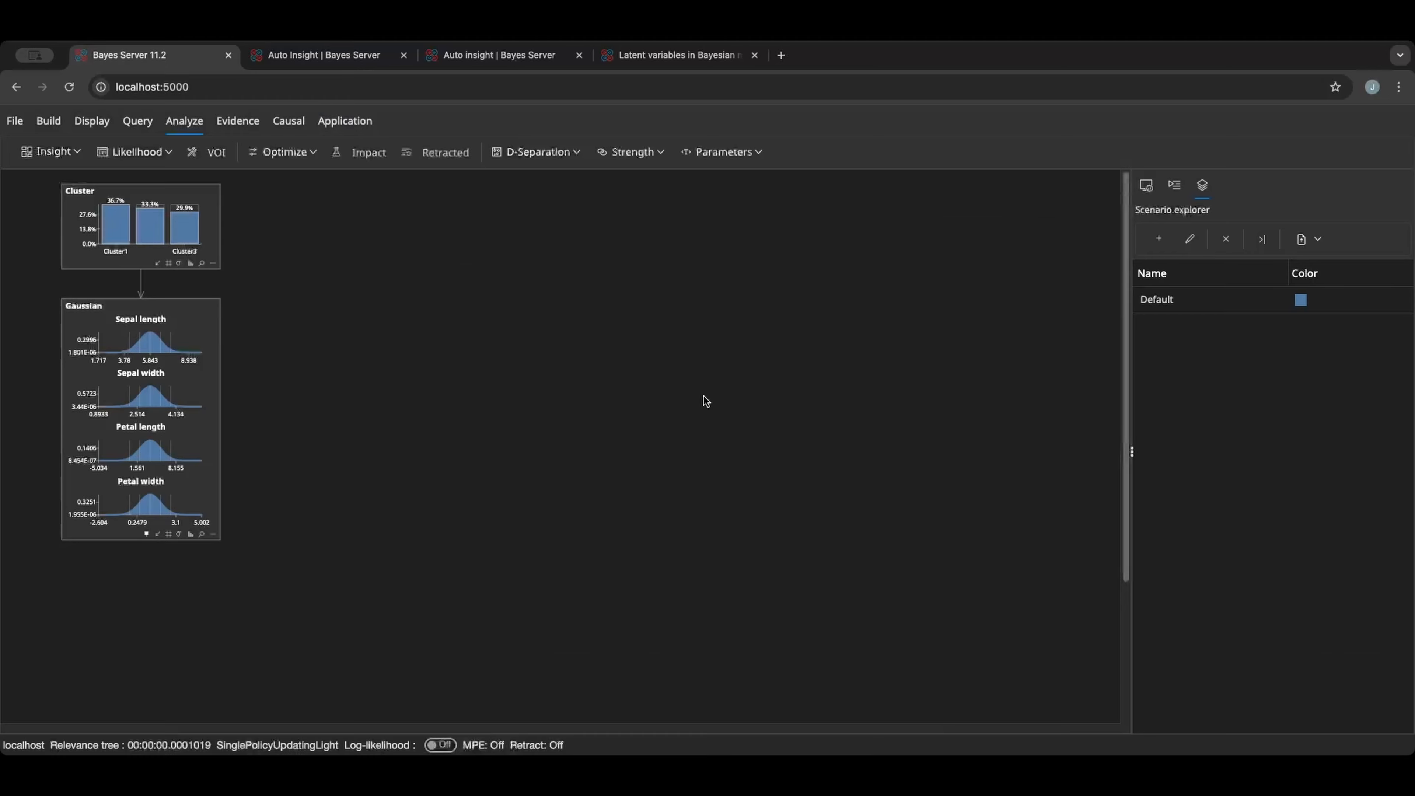
Run a mesh query with Petal length on the X-axis and Petal width on the Y-axis, and plot the results in 2D.
{"action": "left_click", "coordinate": [136, 125]}
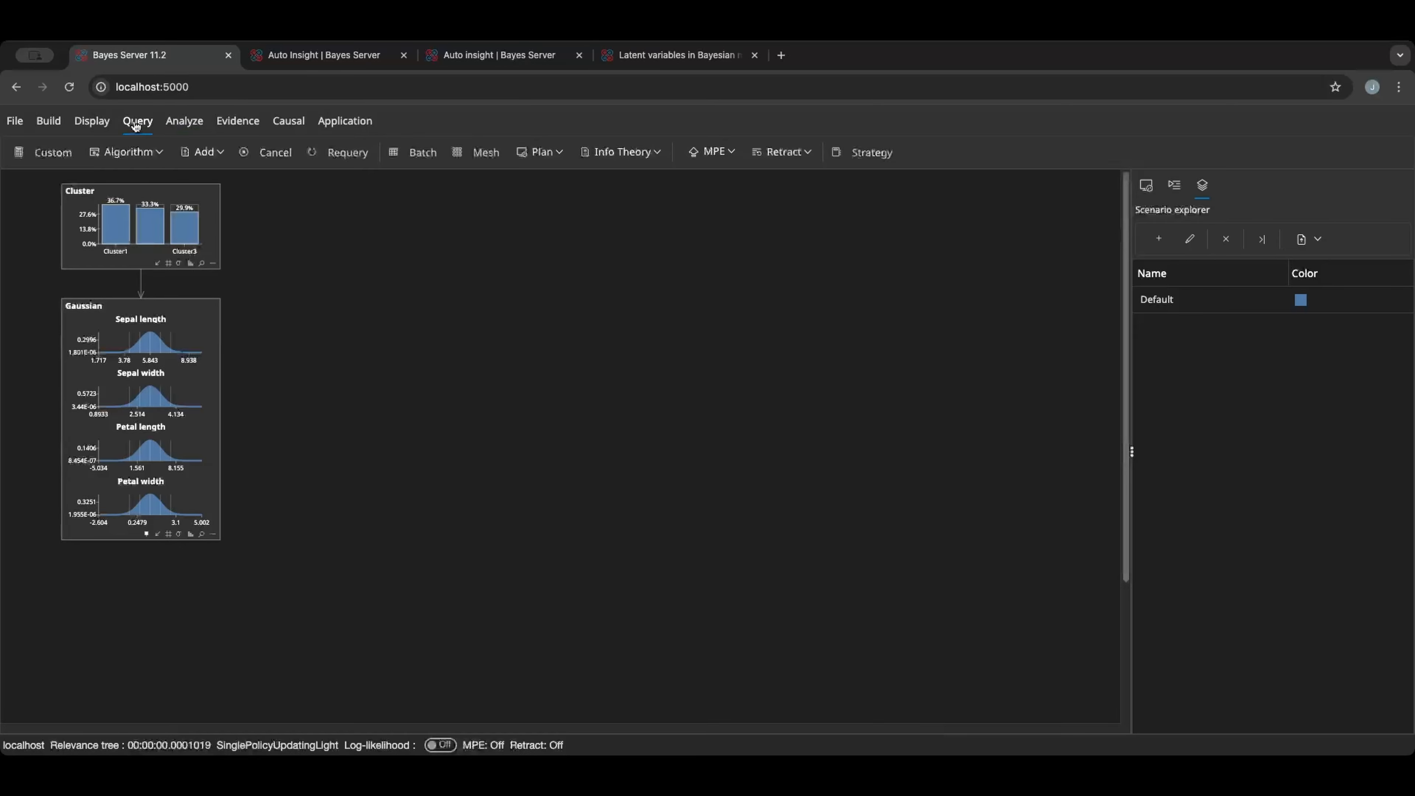
{"action": "left_click", "coordinate": [486, 158]}
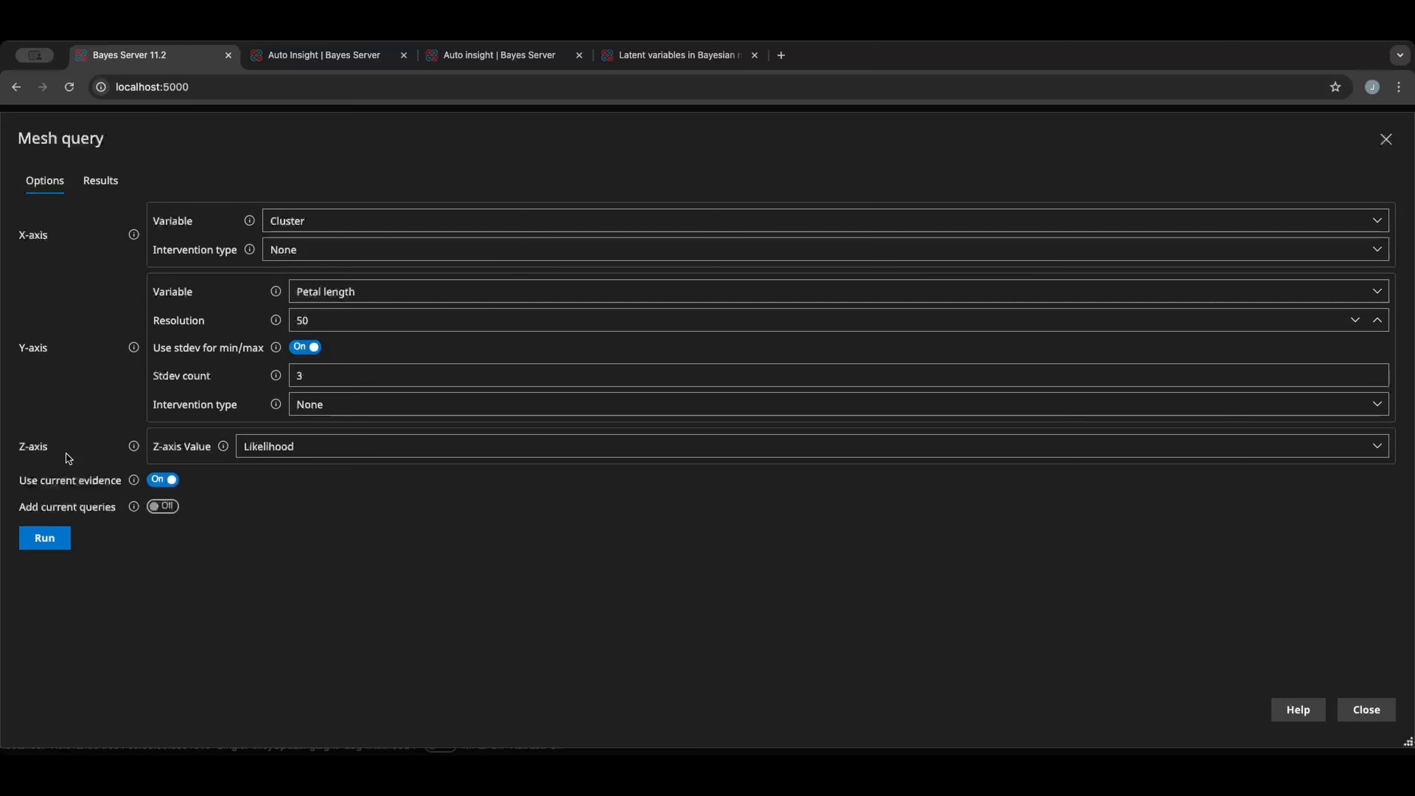
{"action": "left_click", "coordinate": [323, 225]}
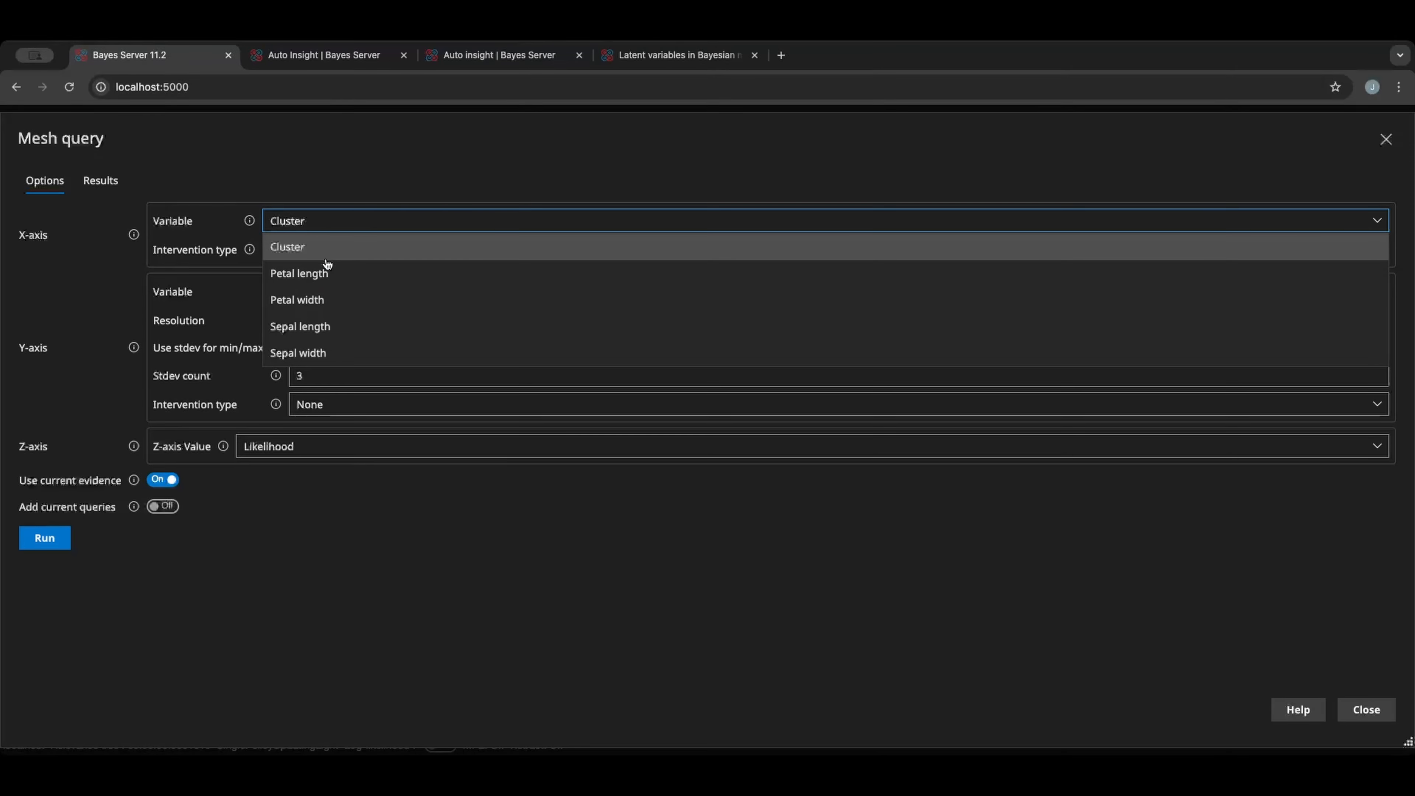
{"action": "left_click", "coordinate": [332, 275]}
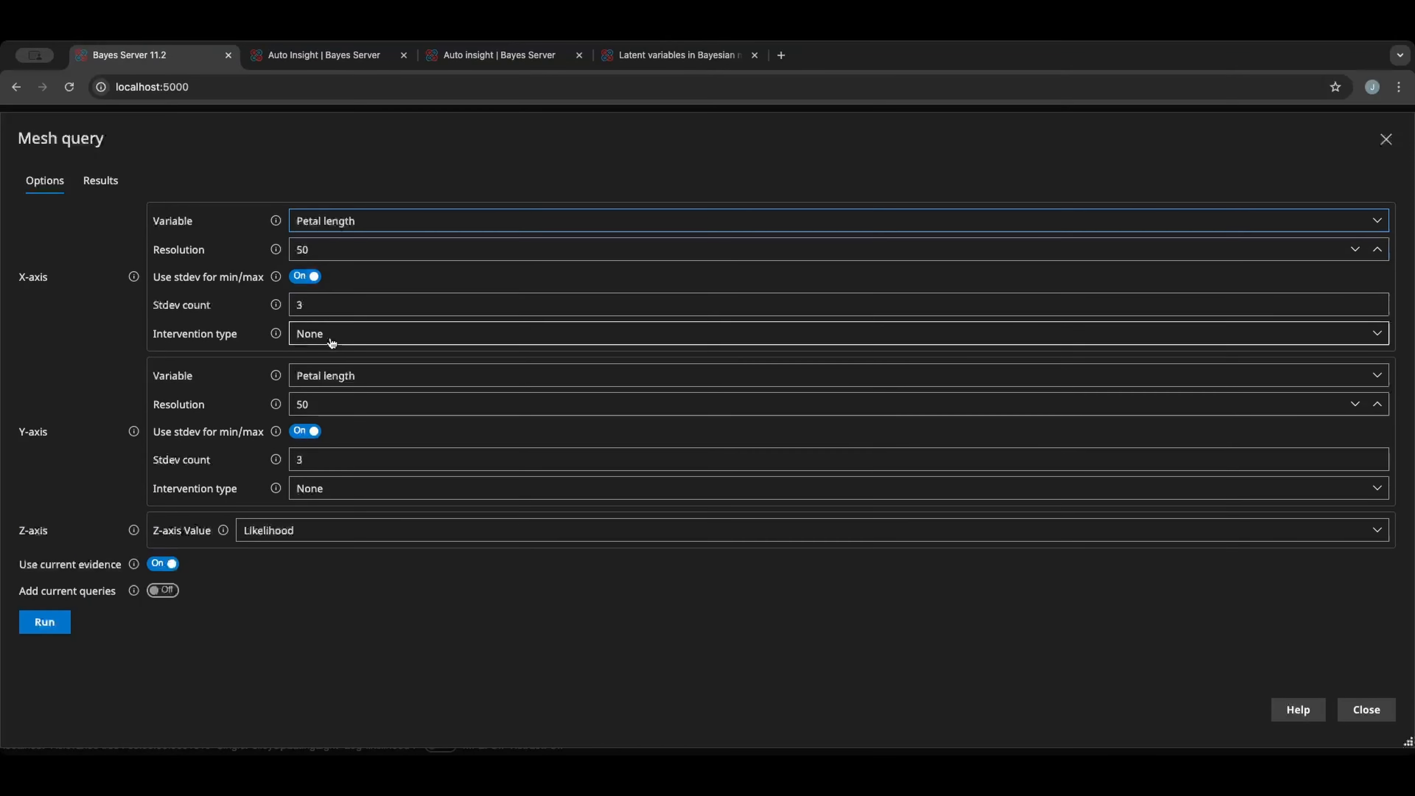
{"action": "left_click", "coordinate": [345, 384]}
{"action": "left_click", "coordinate": [349, 455]}
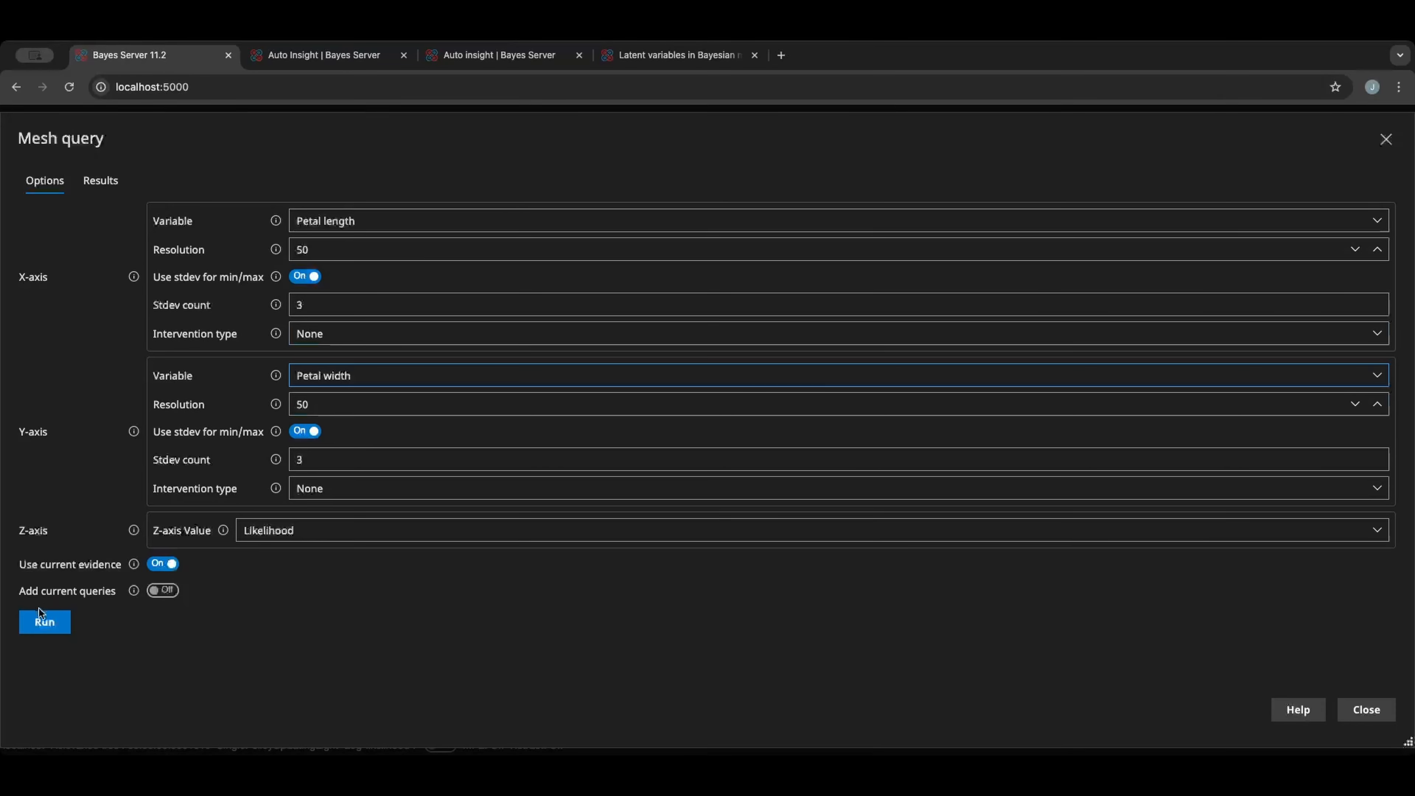
{"action": "left_click", "coordinate": [32, 623]}
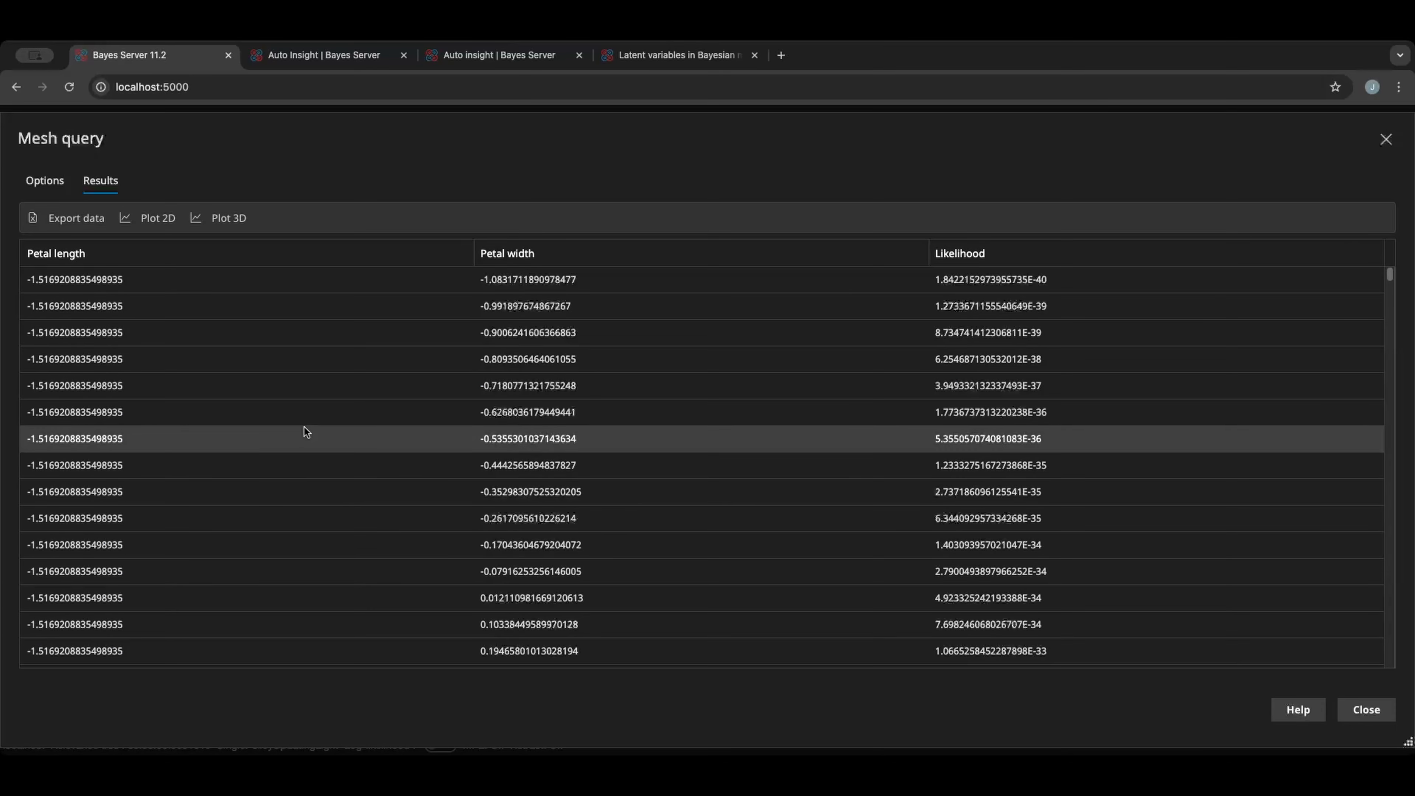
{"action": "left_click", "coordinate": [157, 218]}
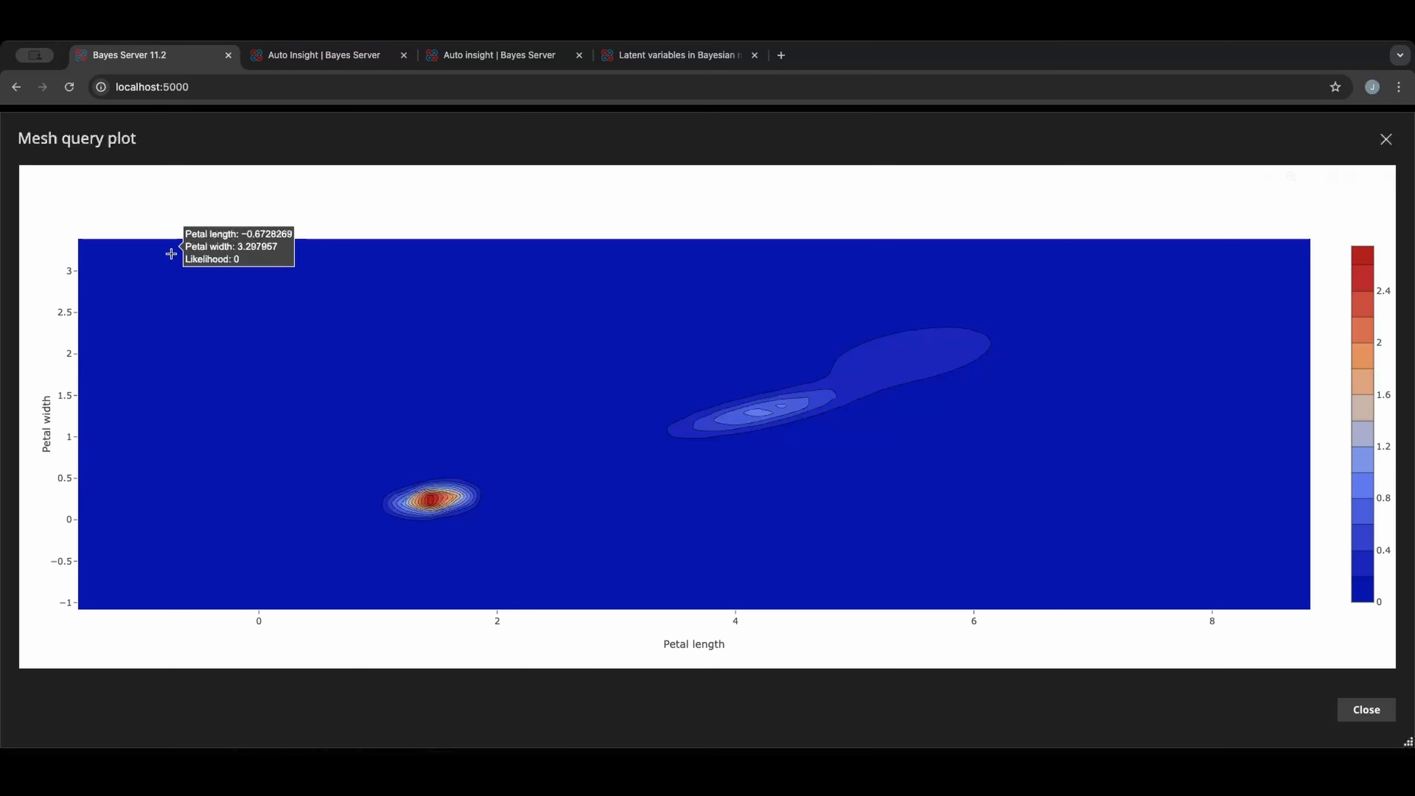